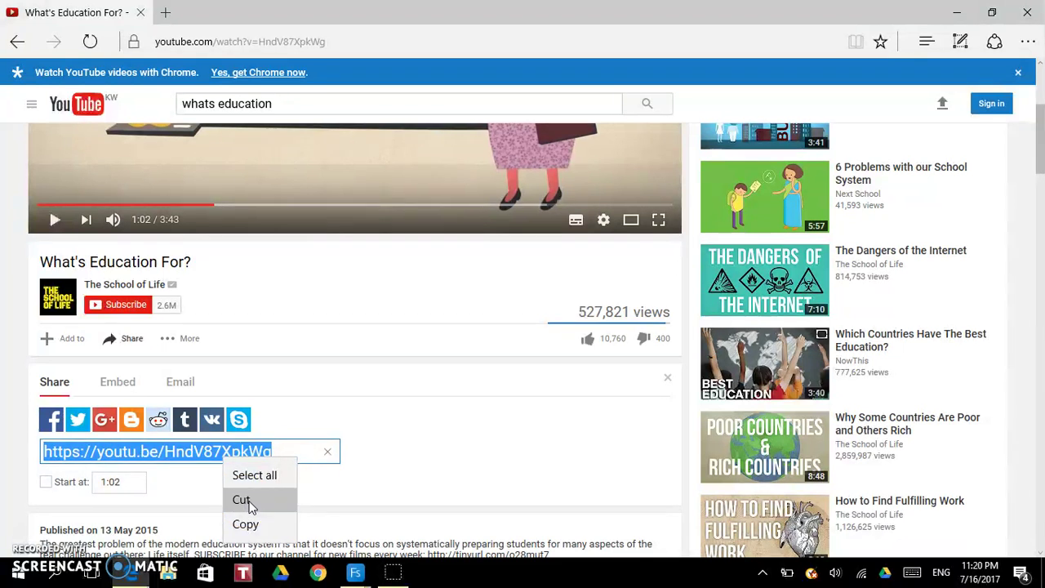
Try to copy the YouTube video's share link and paste it as a web video in the Focusky presentation
click(250, 503)
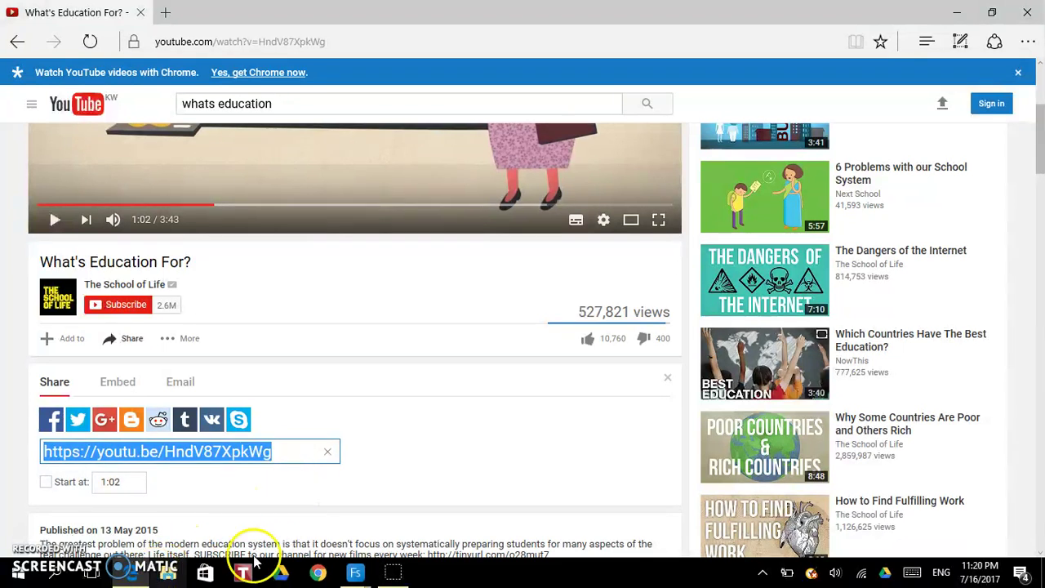
mouse_move(355, 576)
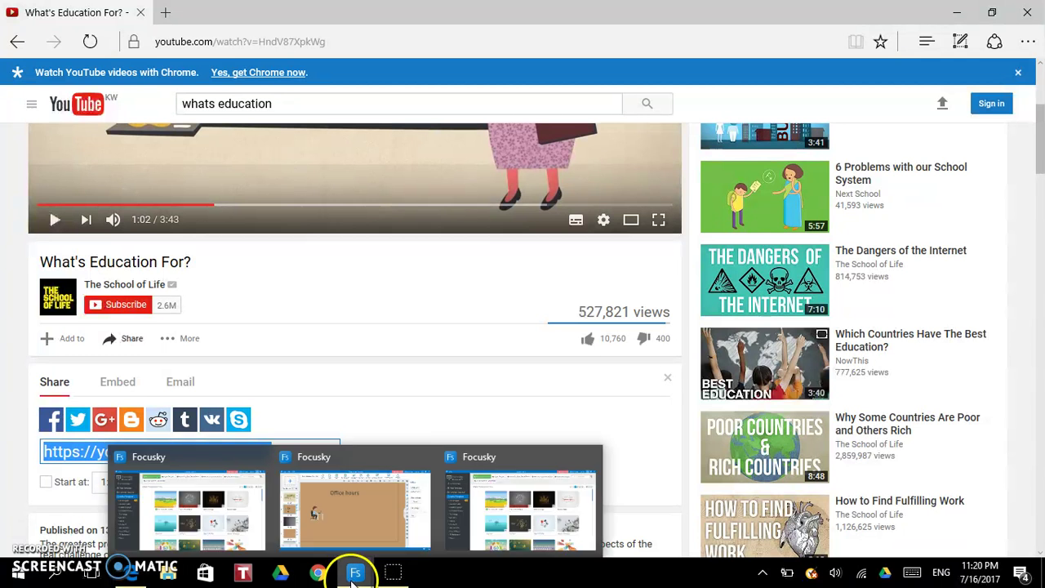
click(360, 516)
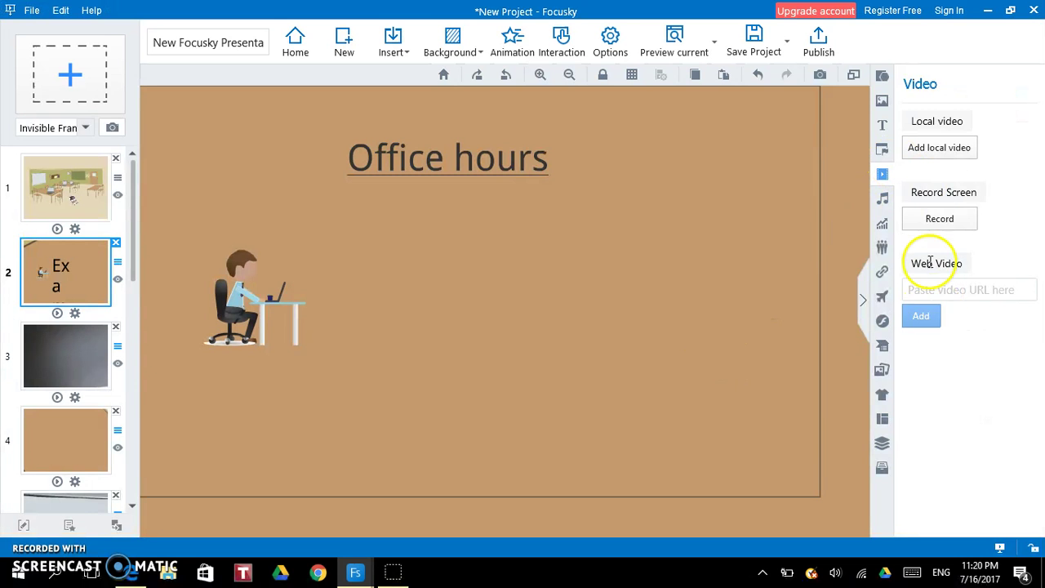
click(959, 289)
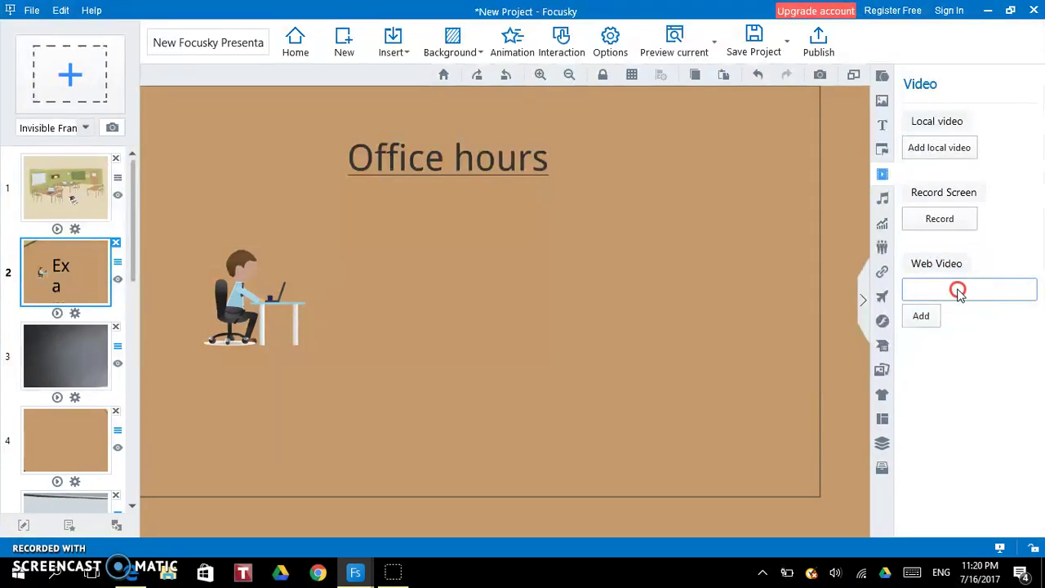
right_click(958, 291)
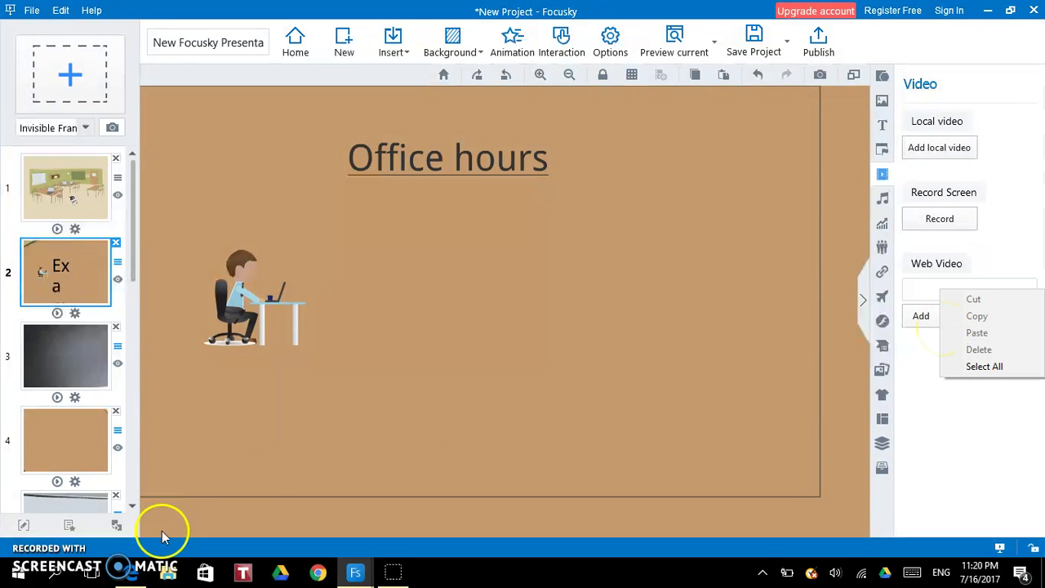
Switch back to the browser and copy the share link of the "What's Education For?" video
click(124, 572)
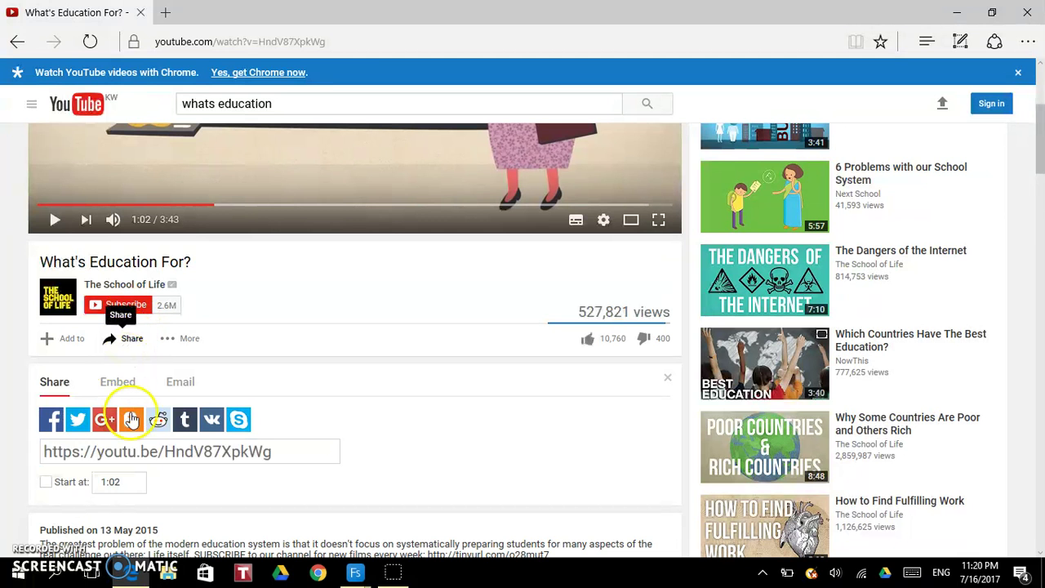
click(136, 449)
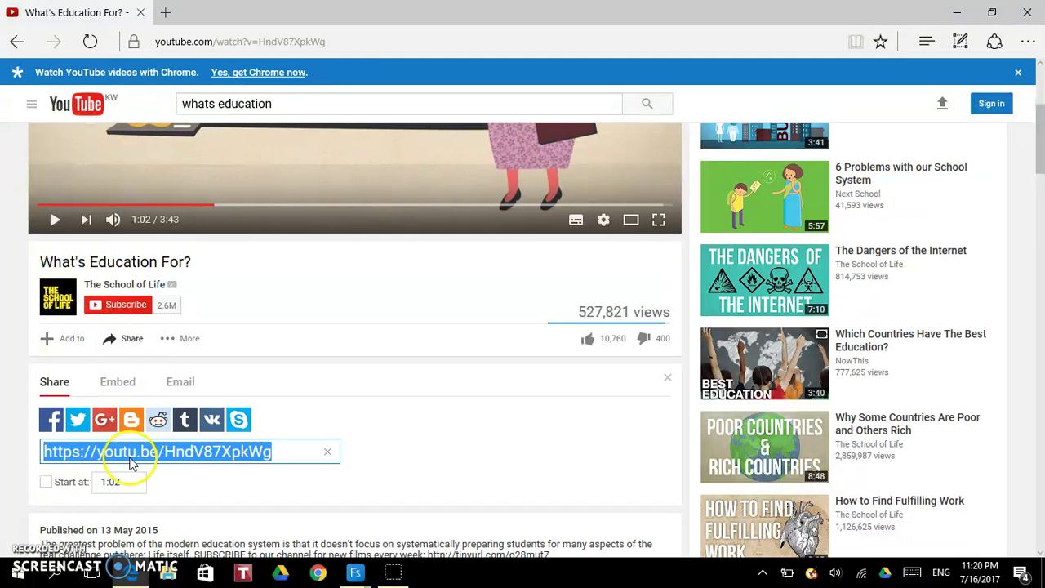
click(148, 462)
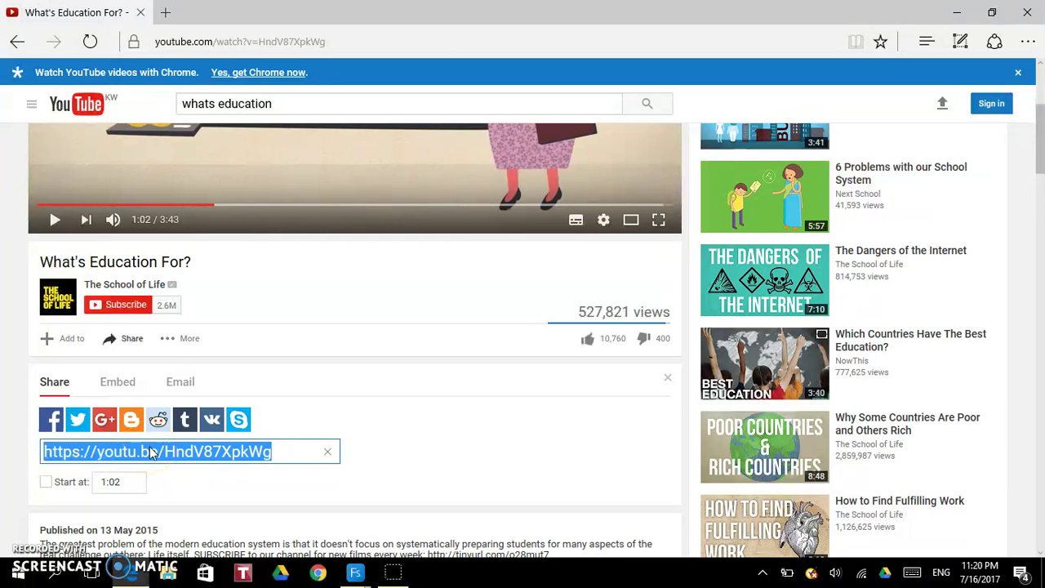
right_click(151, 453)
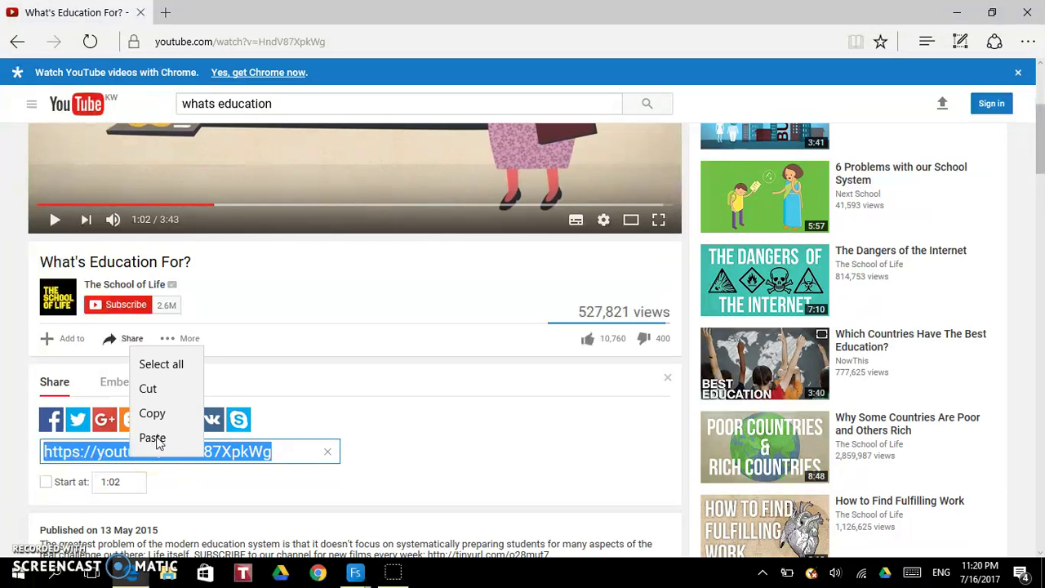
click(155, 414)
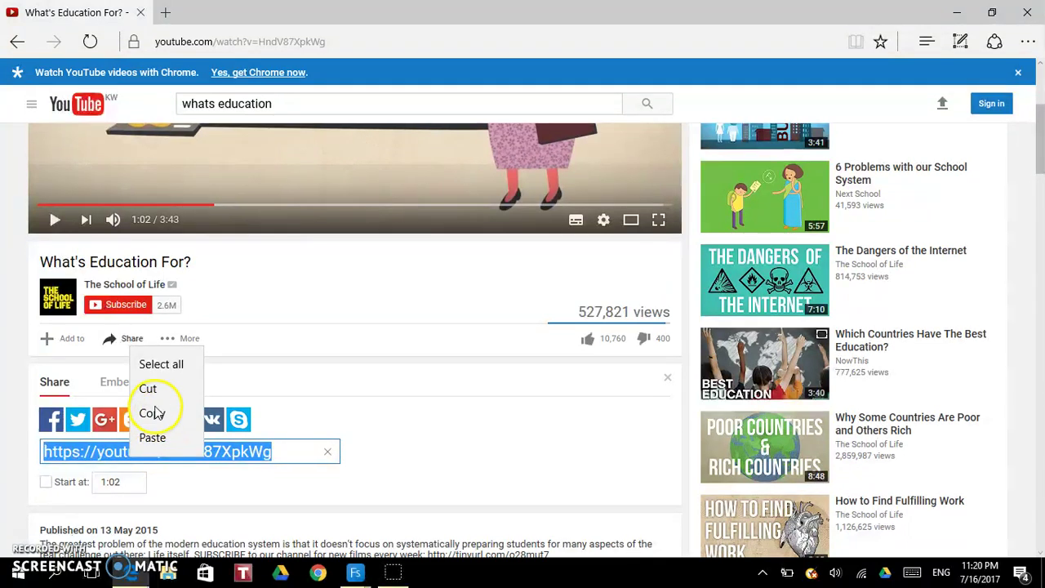
click(152, 414)
click(356, 574)
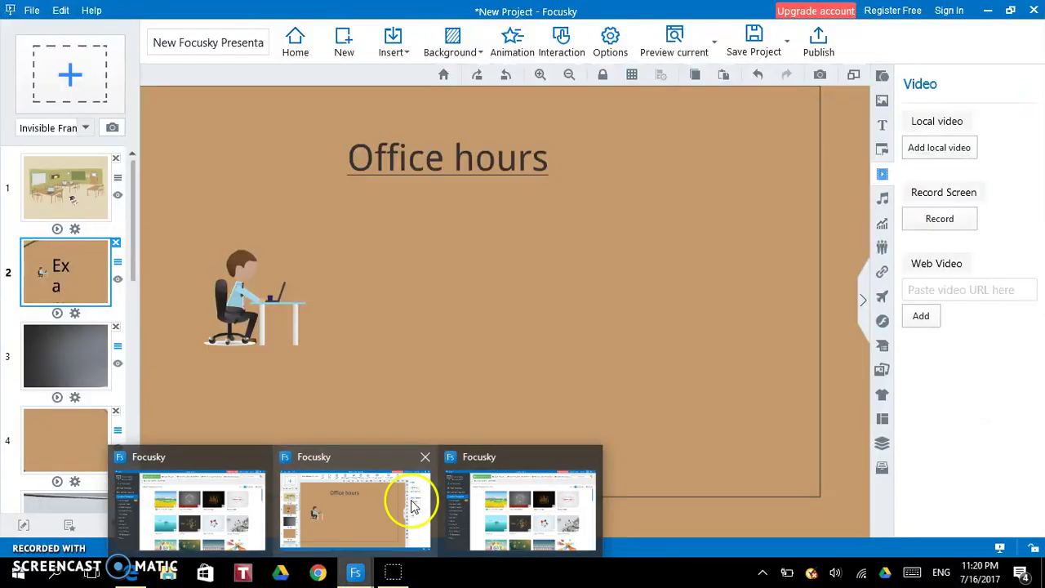
click(412, 495)
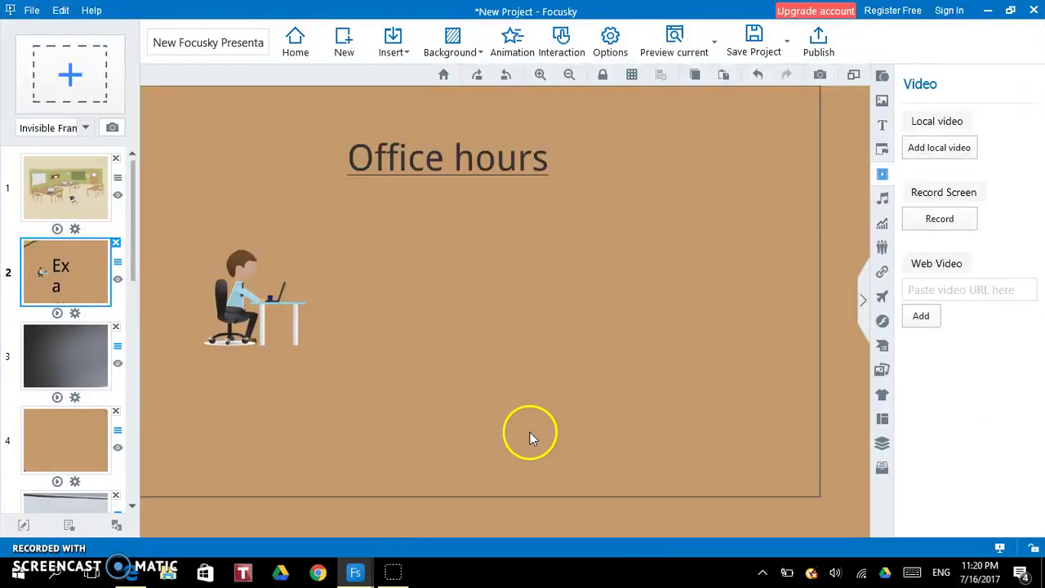
click(913, 292)
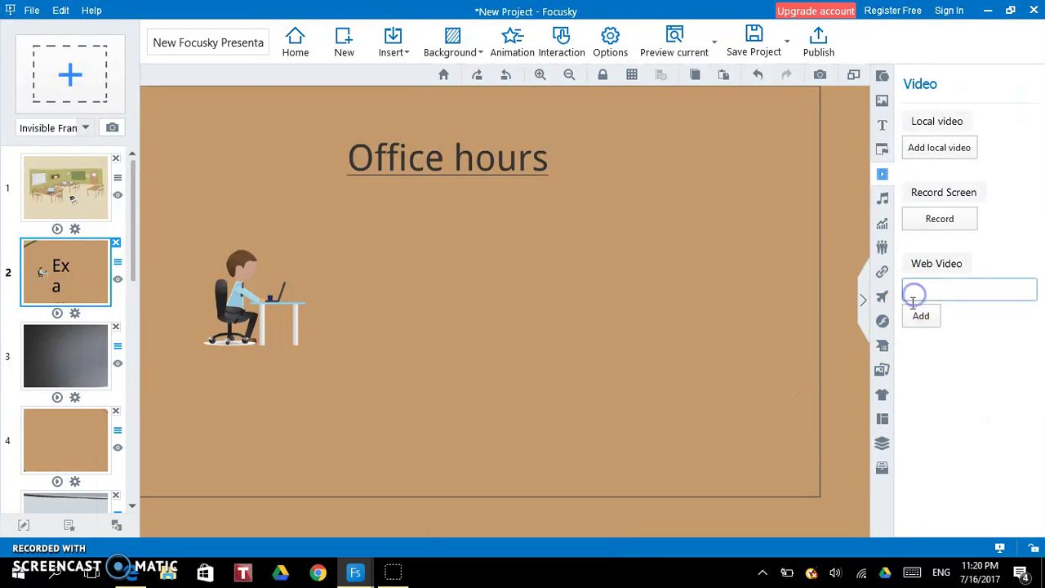
right_click(911, 291)
click(937, 330)
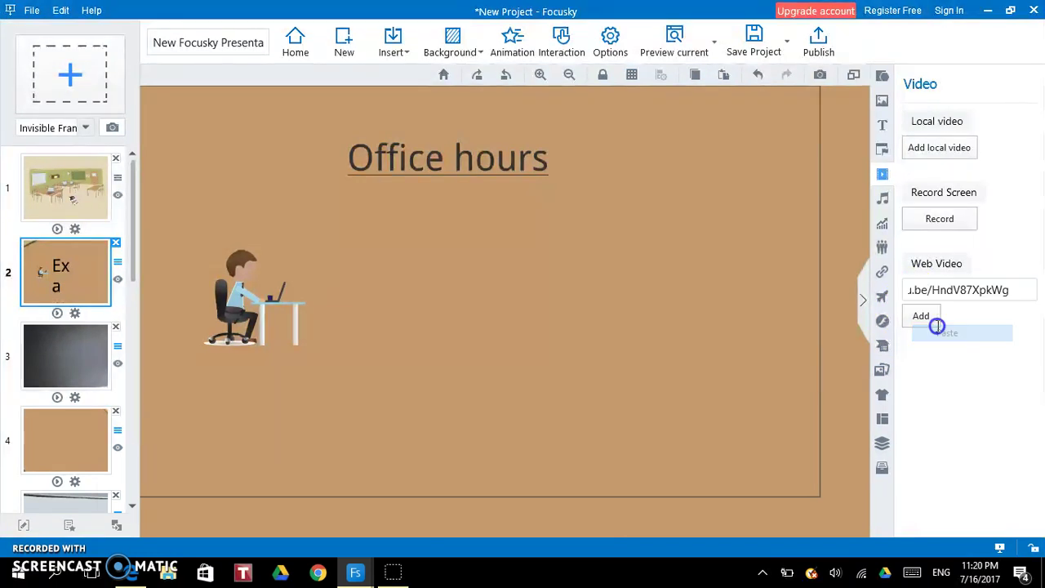
click(923, 319)
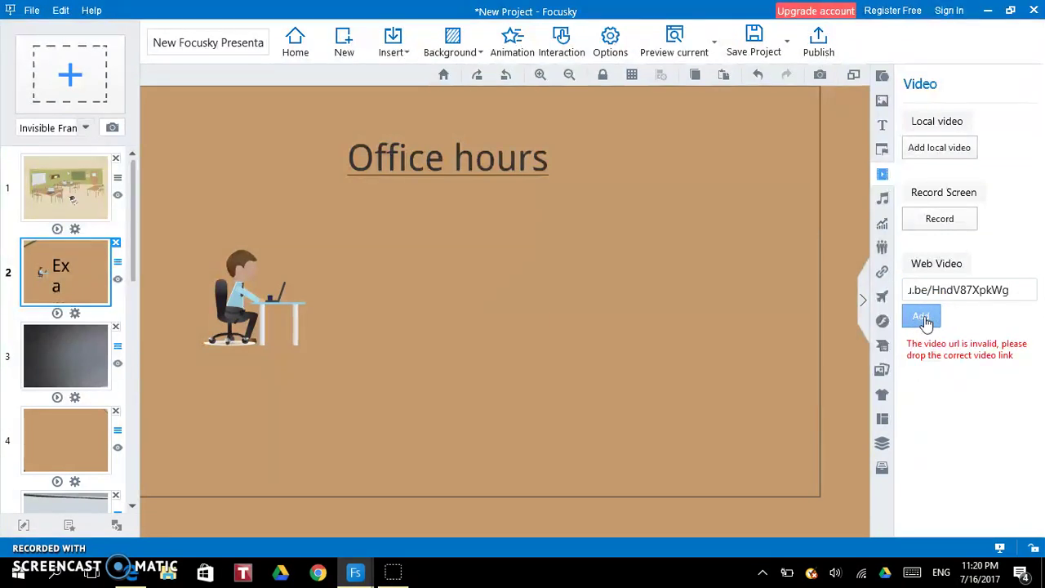
click(929, 294)
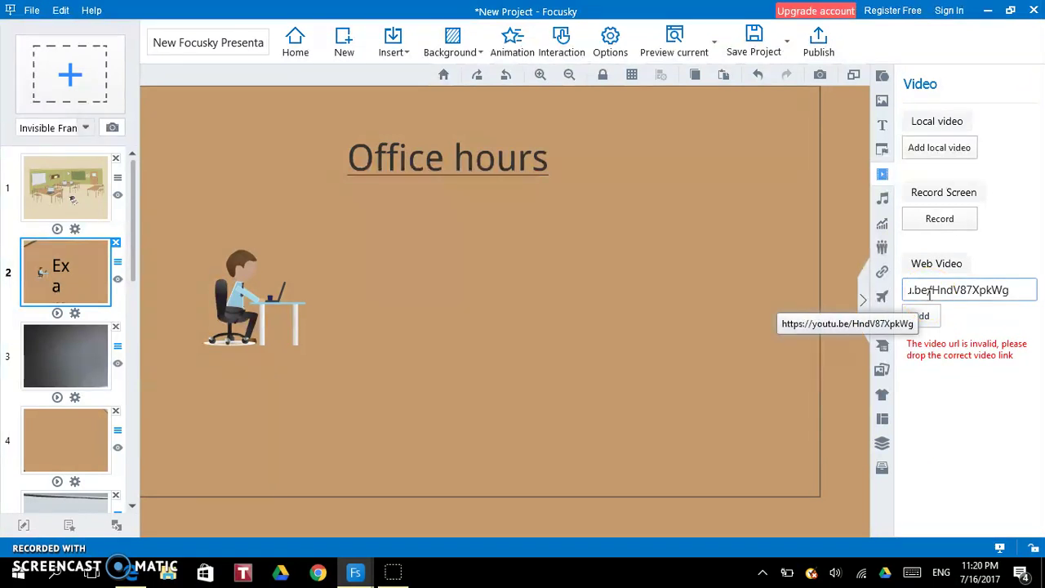
click(882, 199)
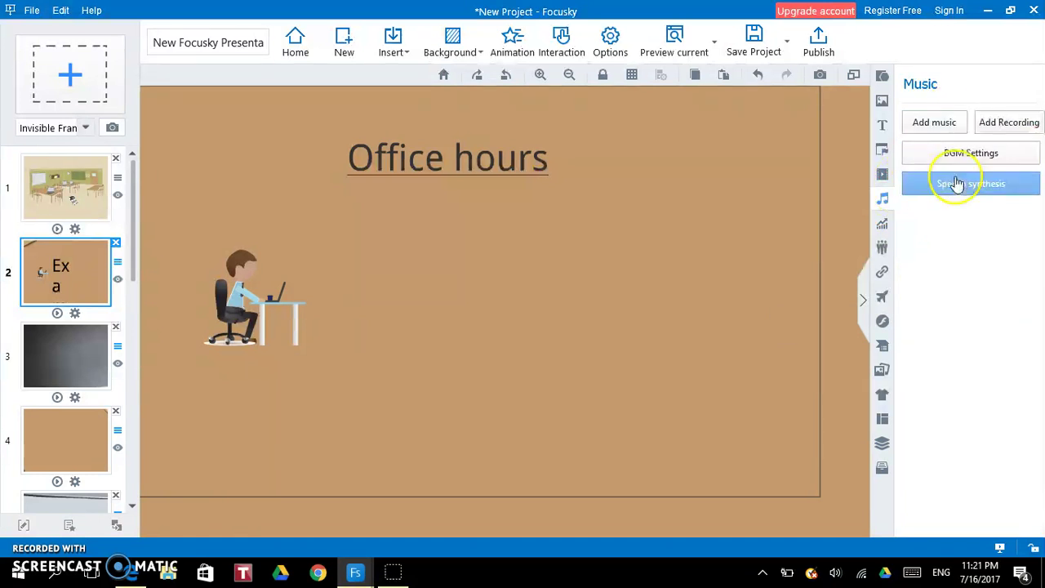
click(913, 130)
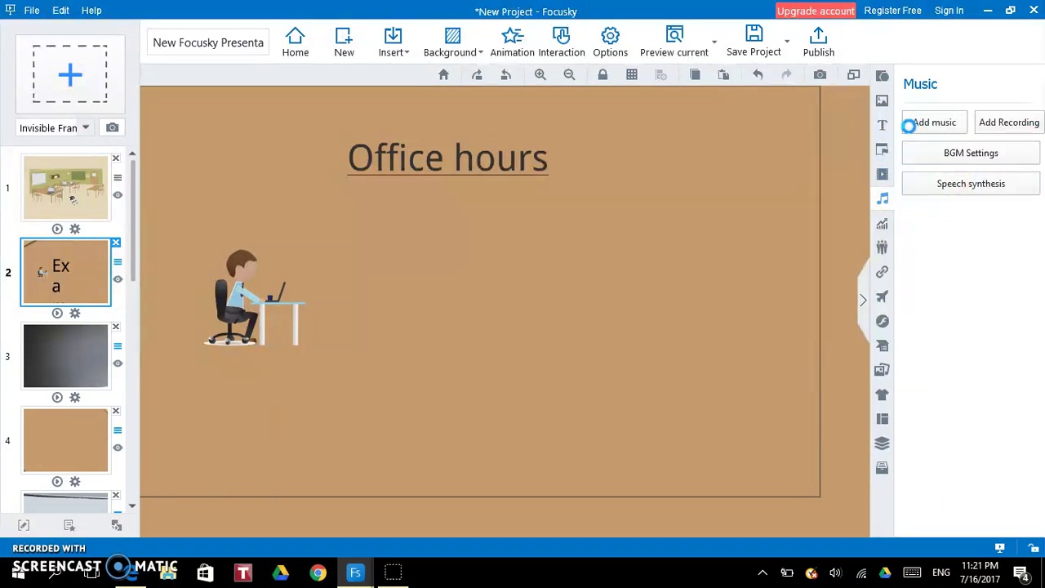
click(930, 123)
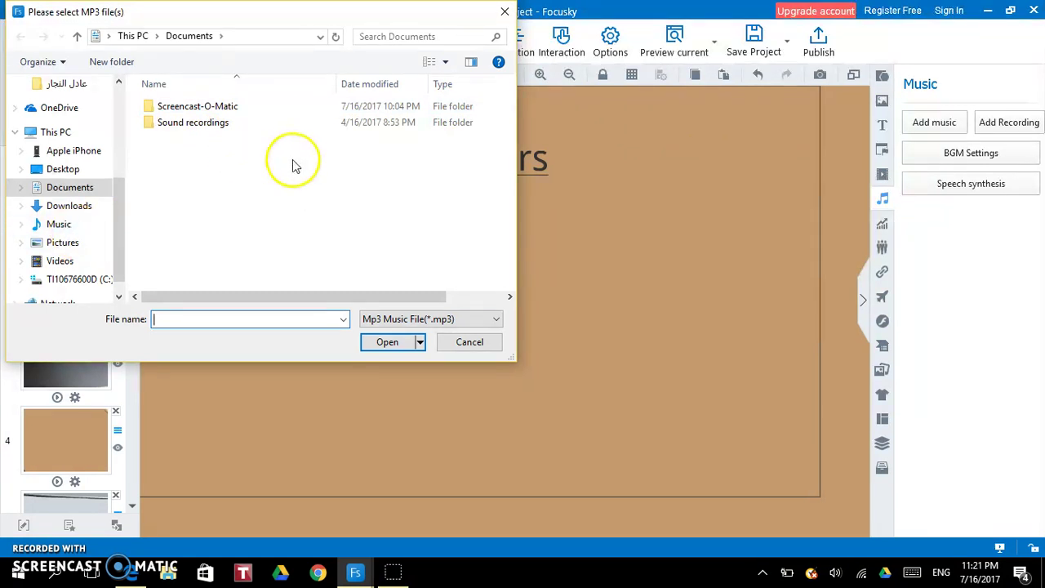
click(506, 11)
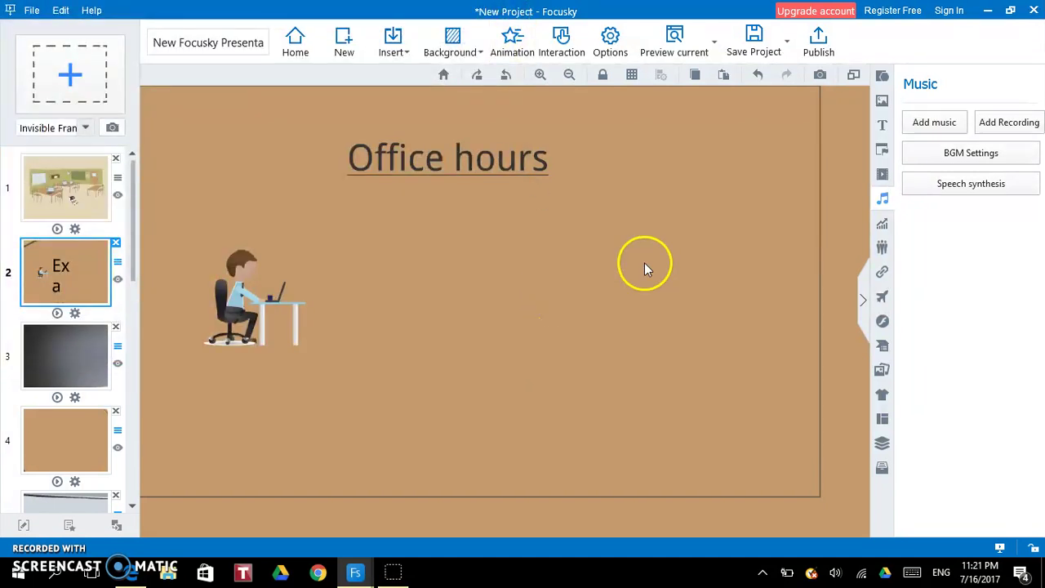
Insert a bar chart on slide 2, below the "Office hours" title and beside the man at the desk
click(883, 227)
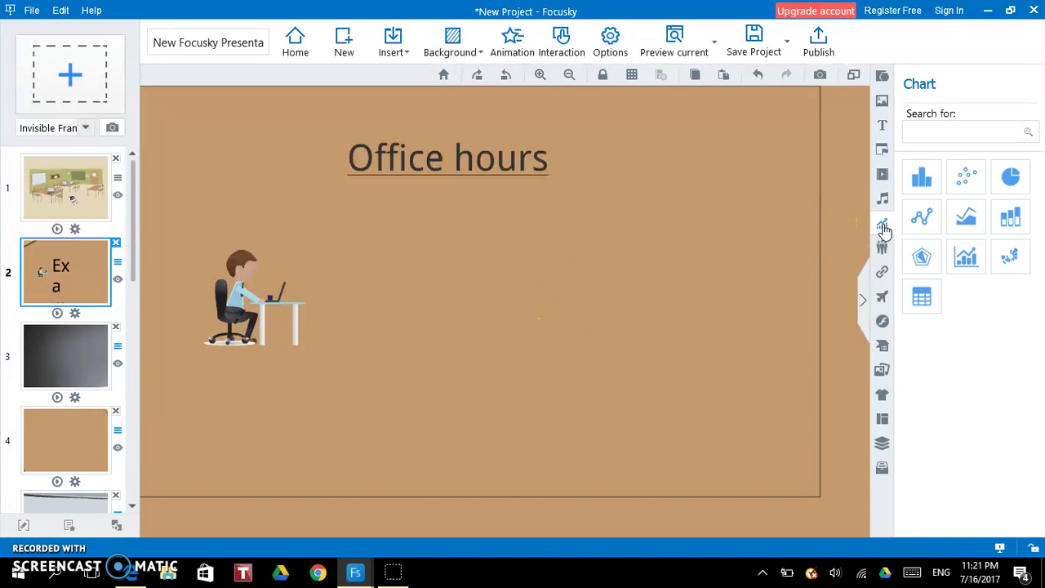
click(925, 174)
drag(927, 174, 665, 303)
drag(457, 274, 645, 375)
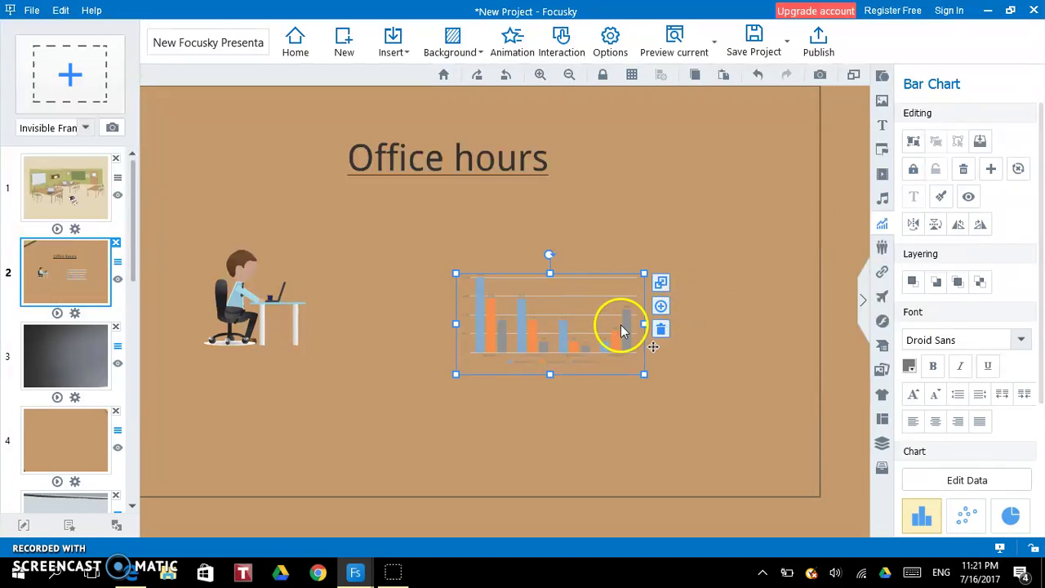
click(658, 330)
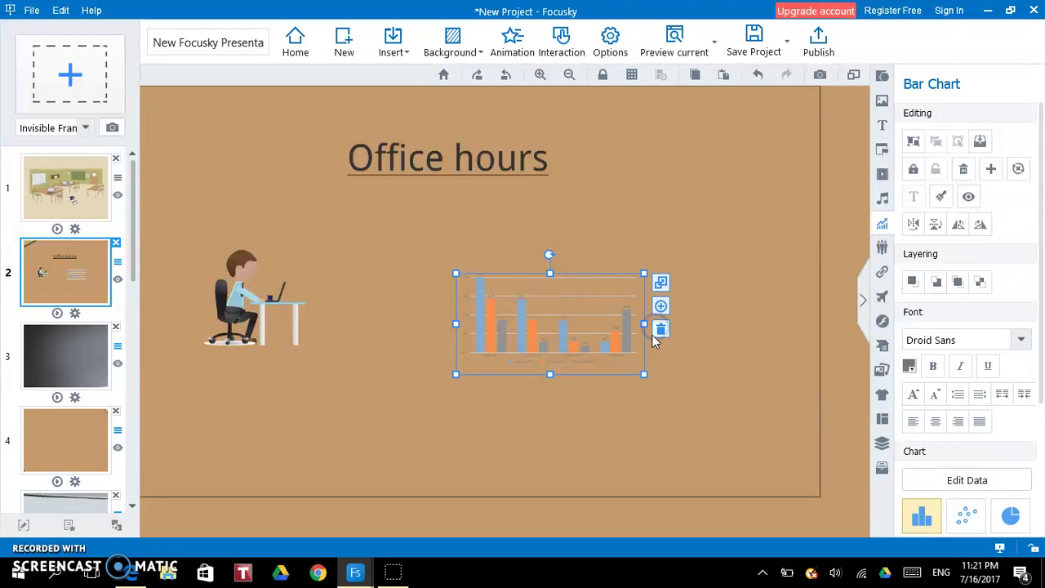
click(255, 220)
Insert a pie chart in the middle of slide 3 and increase its height so the pie looks round
click(80, 359)
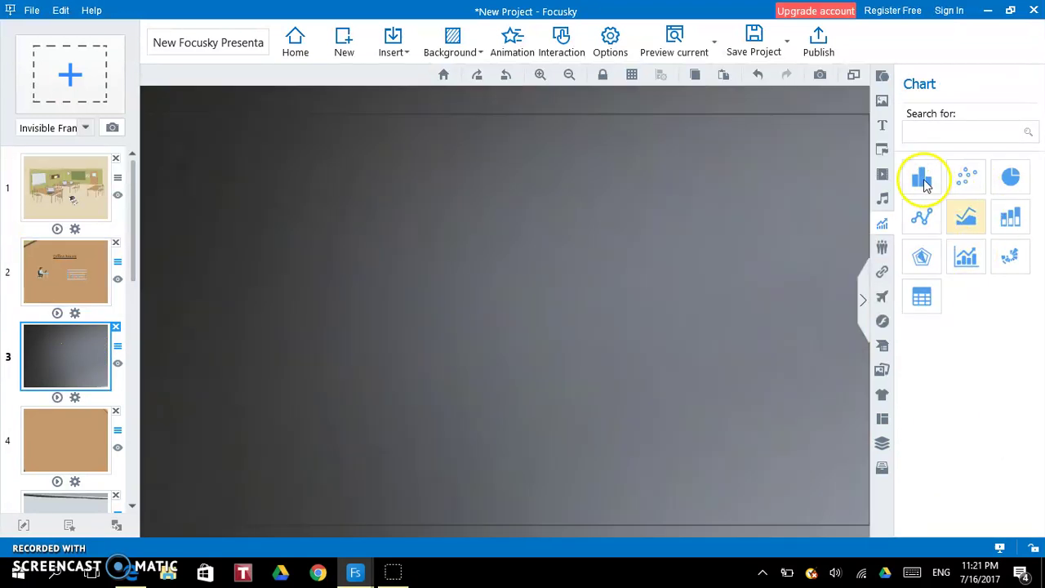
click(927, 179)
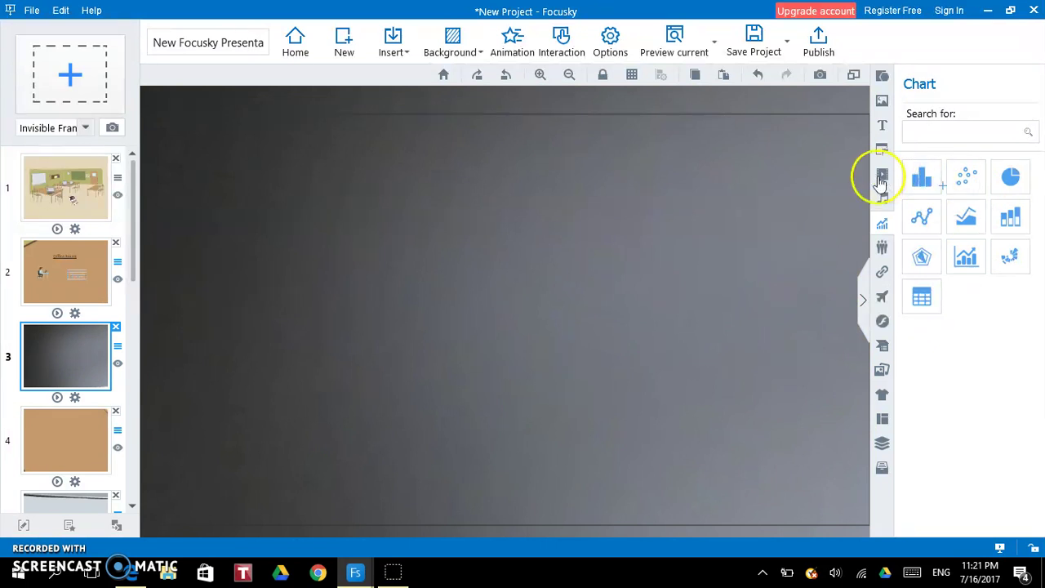
click(1004, 187)
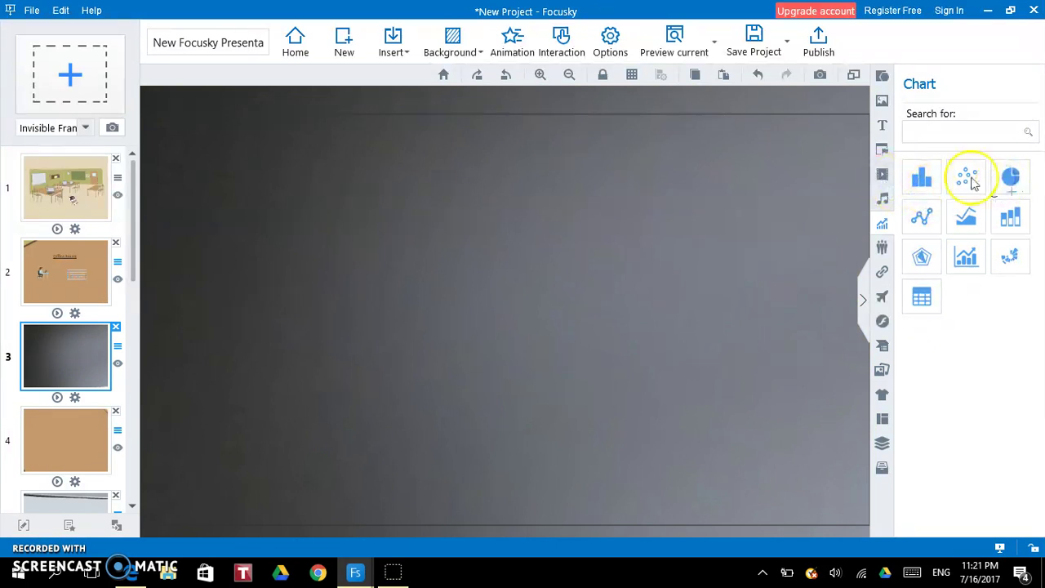
drag(396, 250, 605, 381)
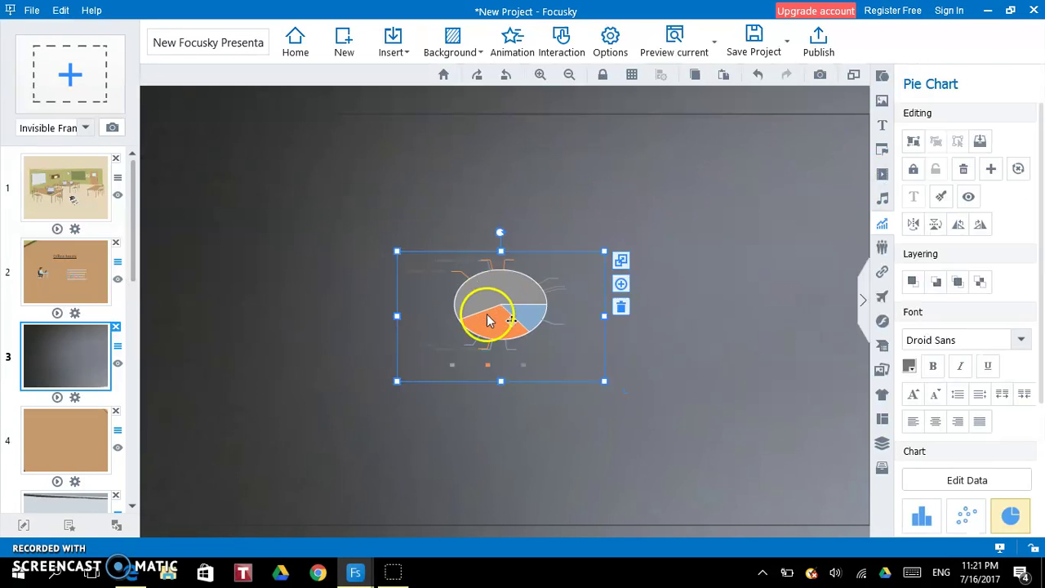
drag(502, 382, 501, 406)
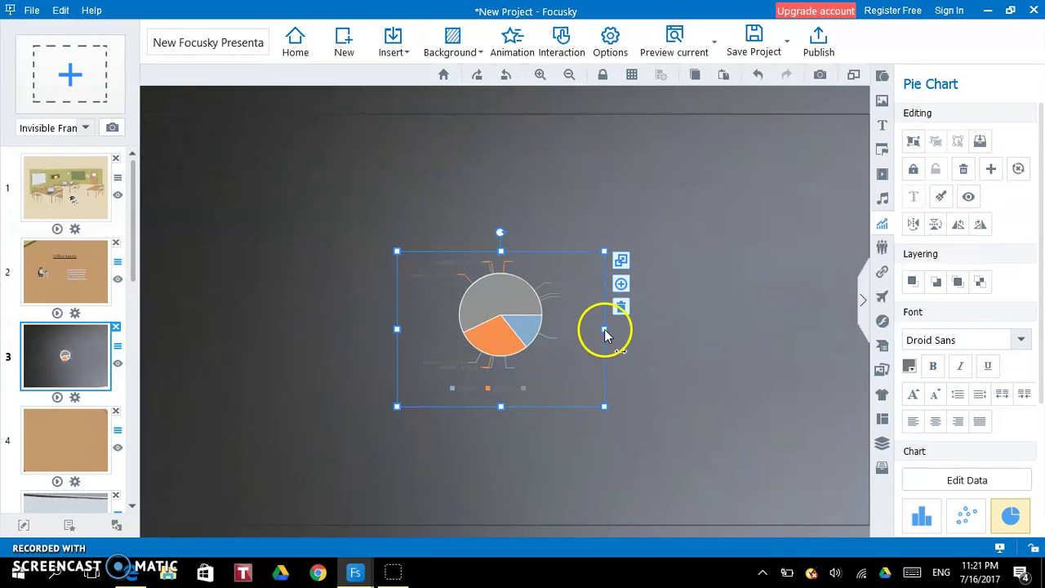
click(646, 334)
drag(528, 286, 545, 323)
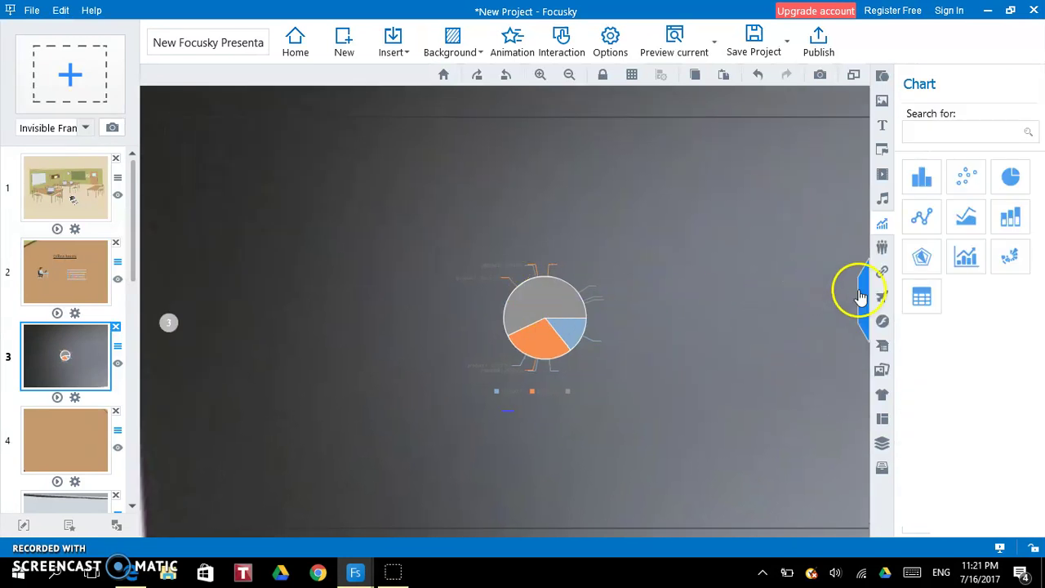
Go to slide 4 and open the Flash Actor role group of the white-haired professor in a lab coat
click(882, 252)
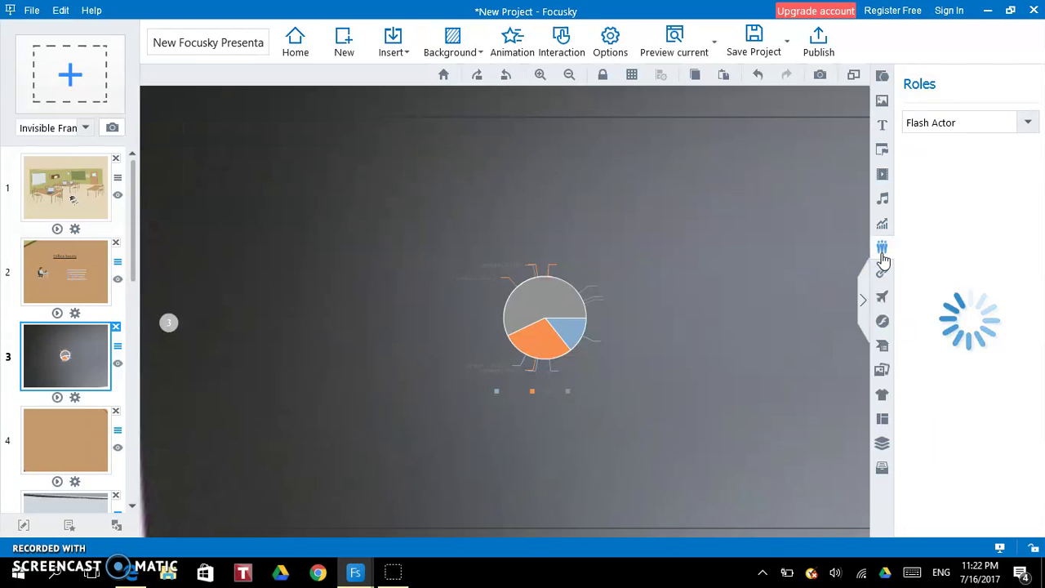
click(844, 250)
click(385, 271)
click(46, 463)
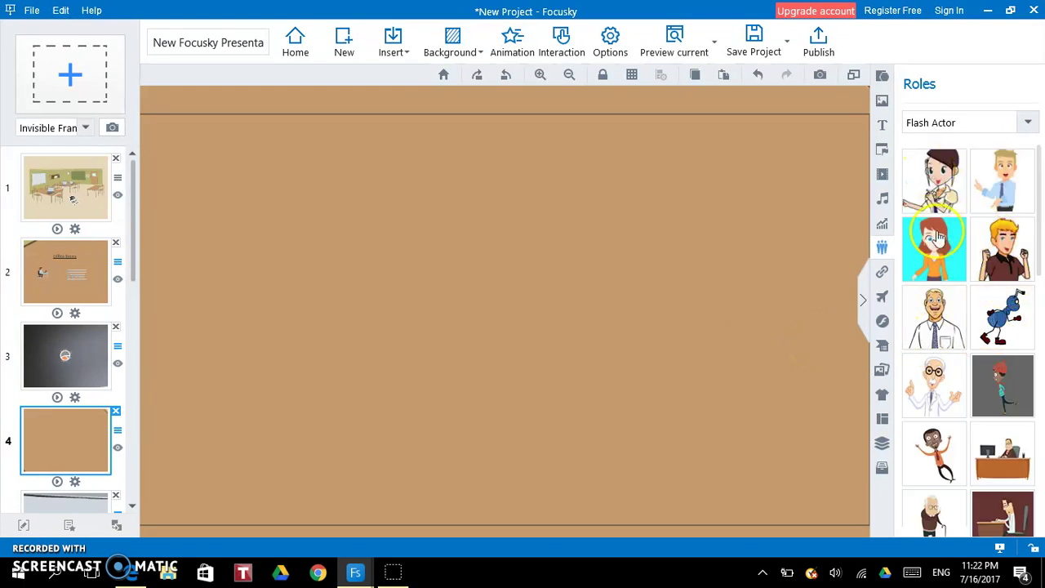
click(963, 328)
click(1006, 243)
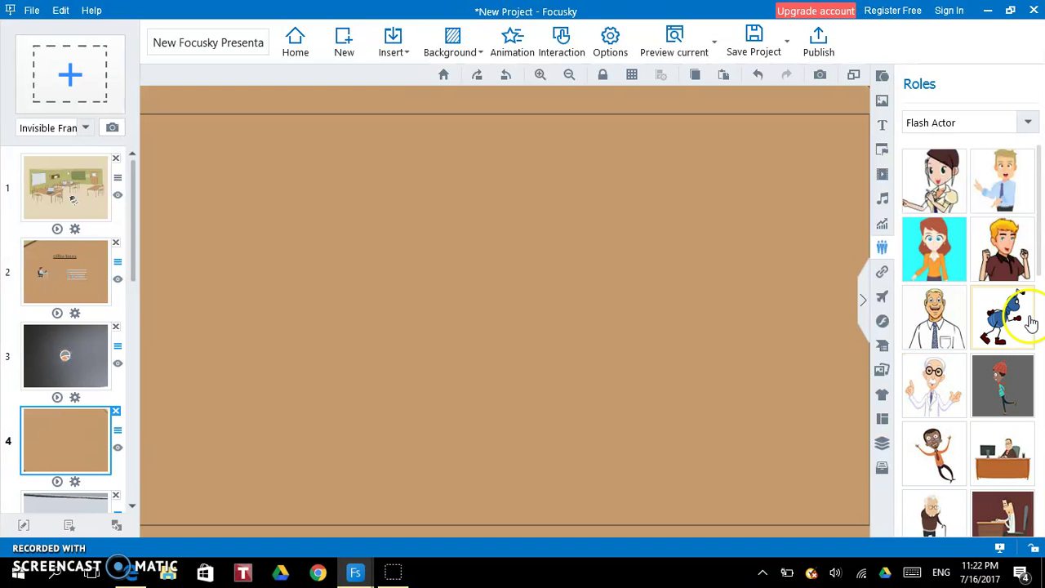
click(939, 379)
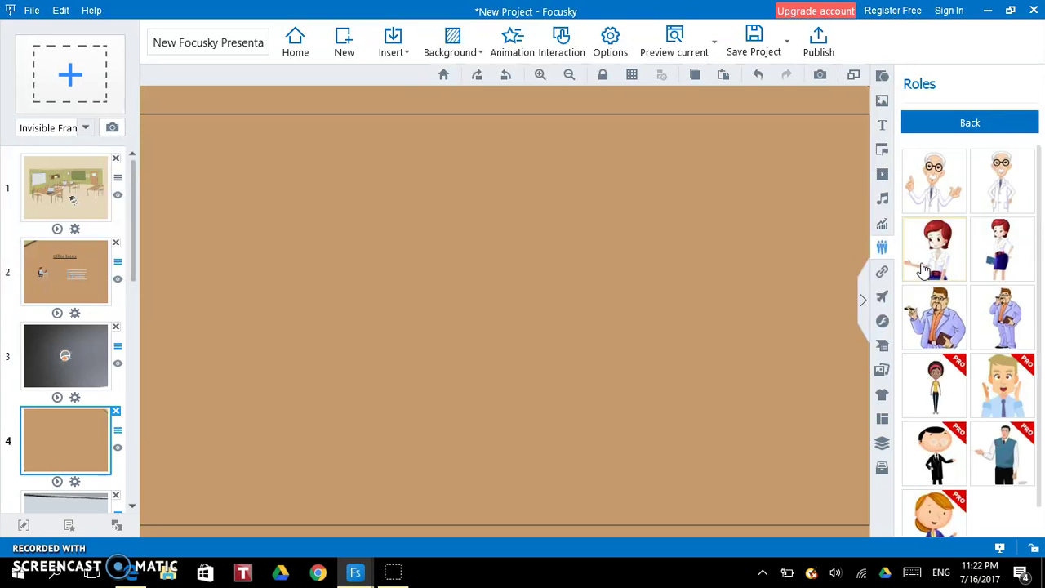
Insert the full-length professor in a white lab coat near the middle of slide 4
click(937, 195)
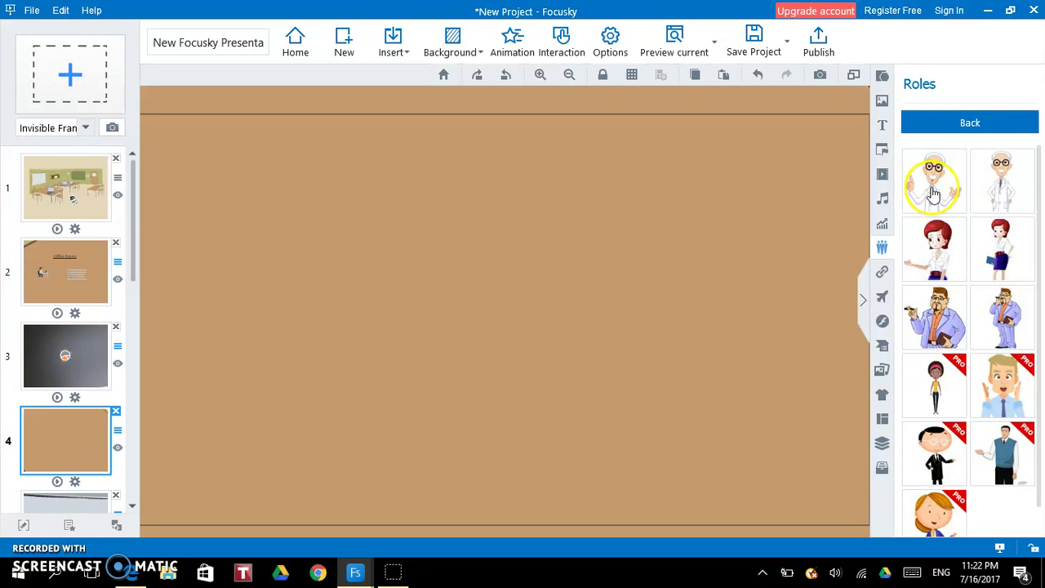
click(955, 189)
click(480, 298)
click(478, 294)
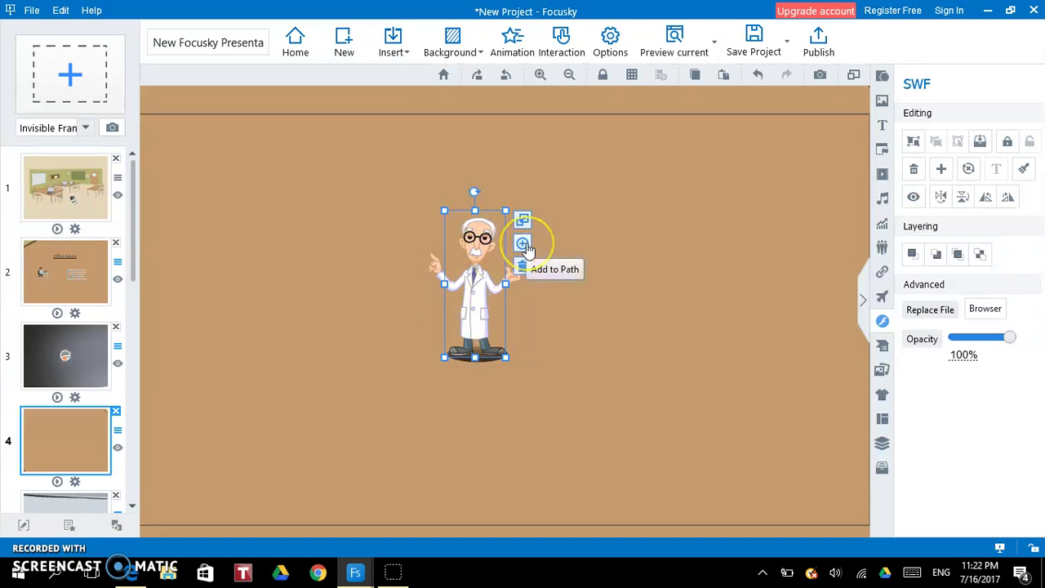
Add the professor on slide 4 to the presentation path as slide 5 and stretch the figure wider
click(523, 244)
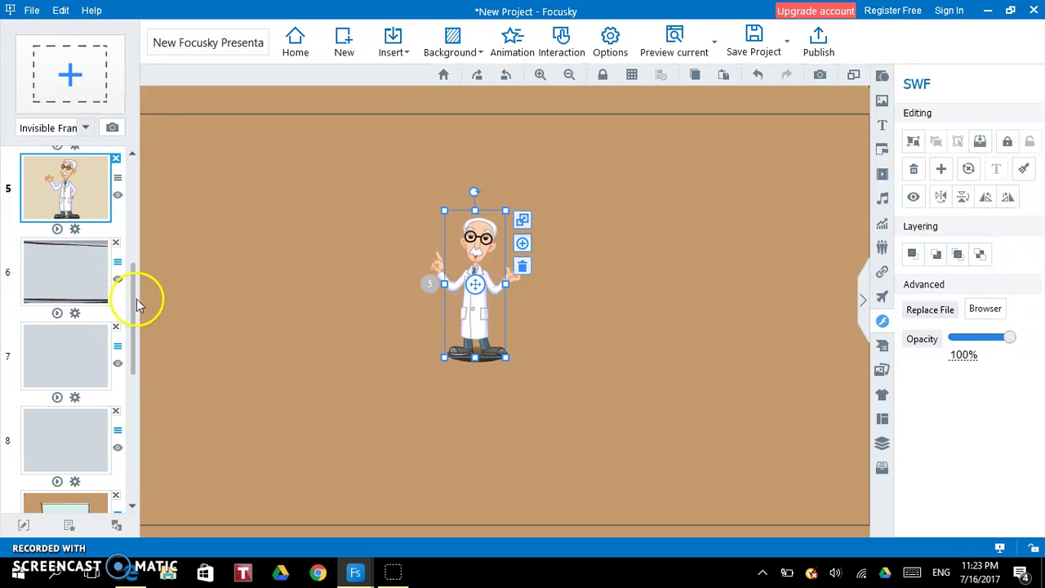
drag(137, 304, 136, 261)
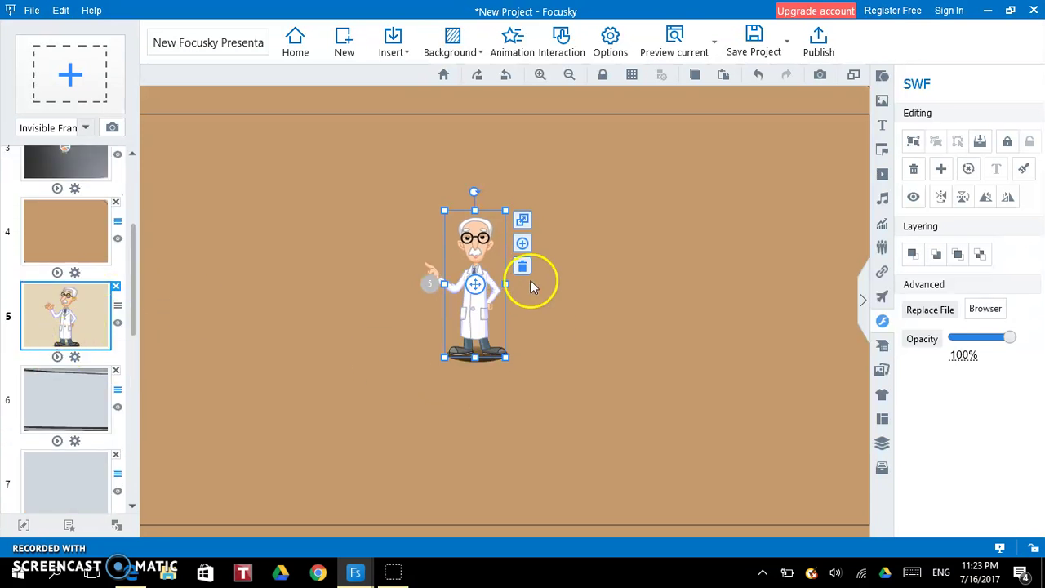
click(500, 294)
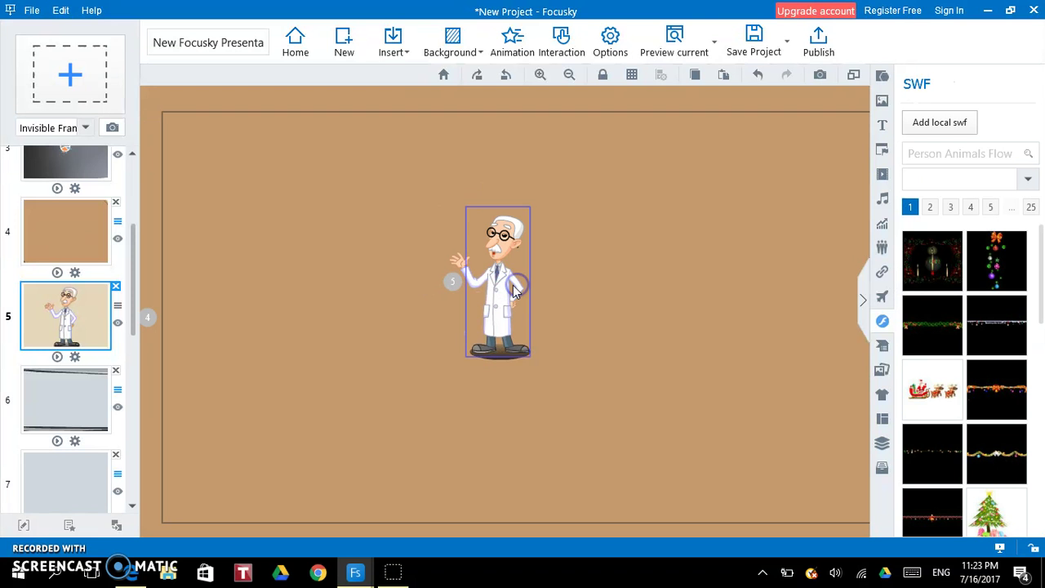
click(510, 290)
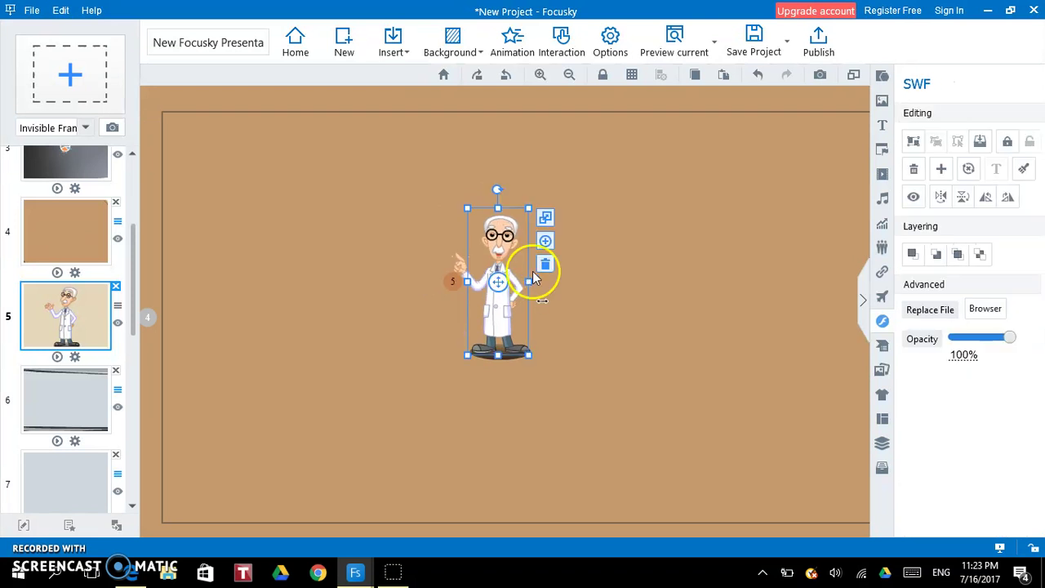
drag(531, 284, 572, 282)
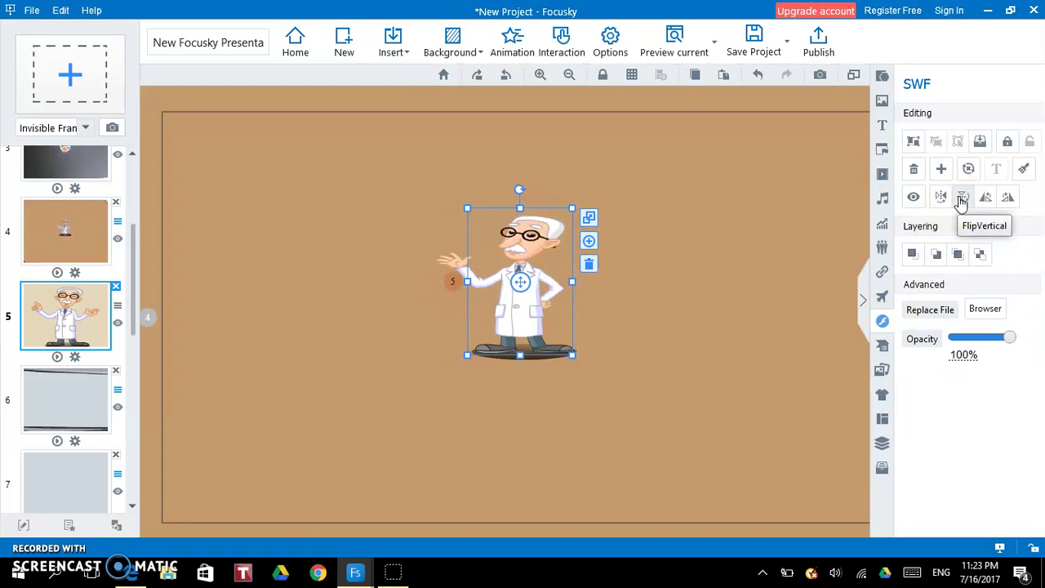
Mirror the professor horizontally by rotating him 90° counterclockwise, flipping him vertically and rotating him back upright
click(983, 197)
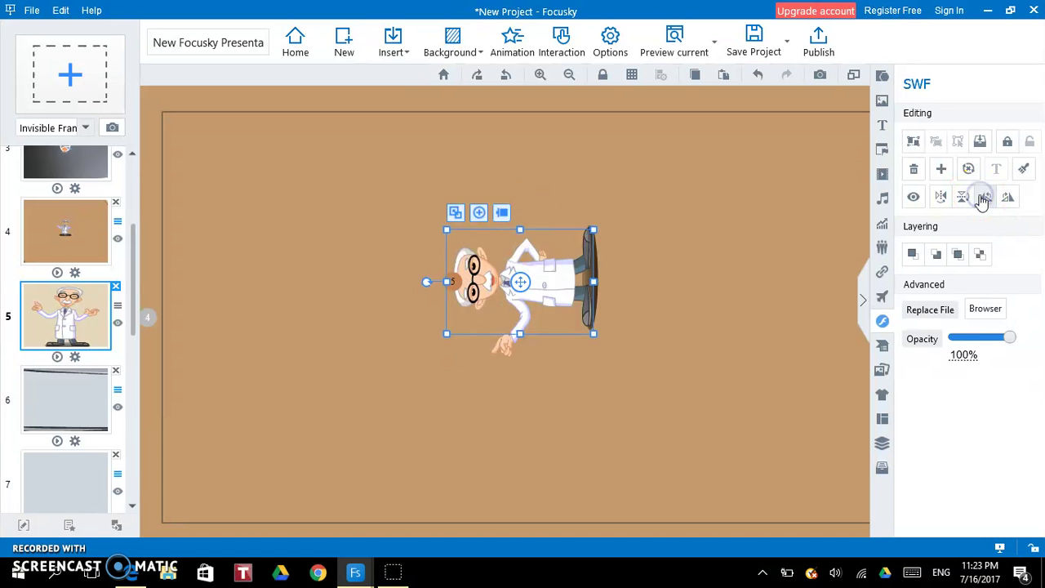
click(963, 196)
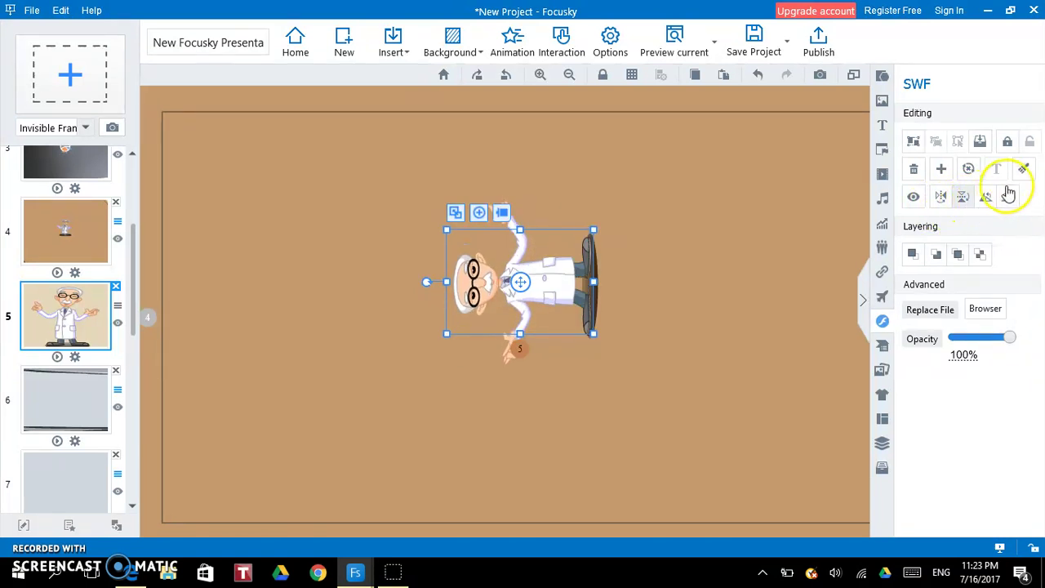
click(1001, 204)
click(972, 169)
click(989, 145)
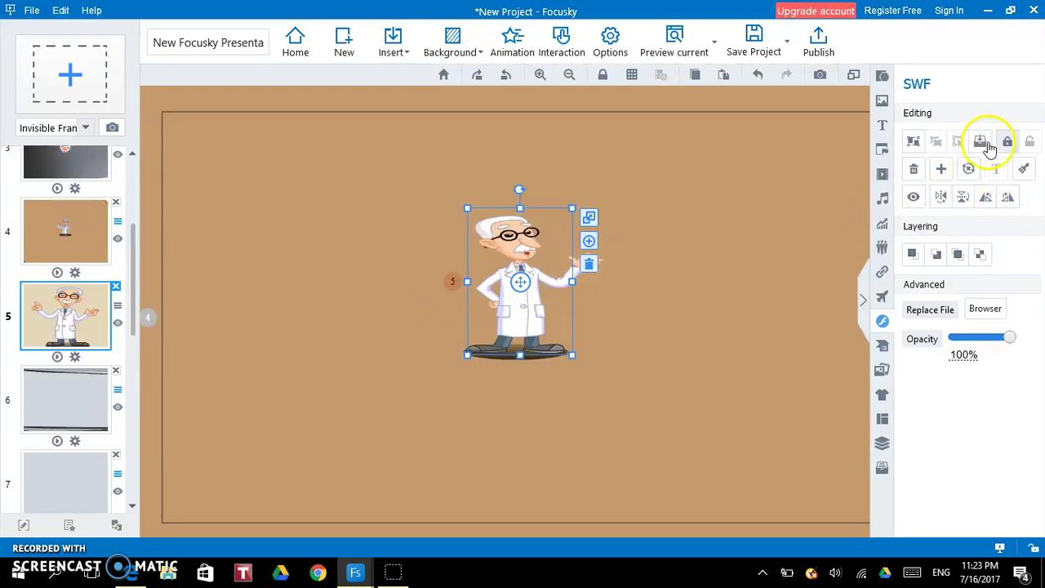
click(916, 144)
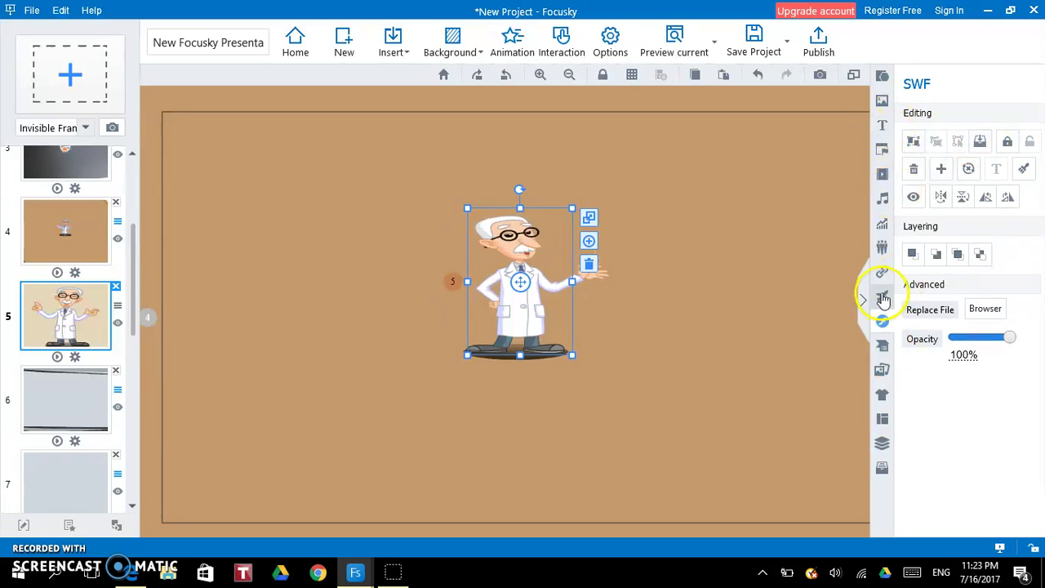
Insert the oval speech bubble symbol with its tail at the lower left over the professor, keeping only that one bubble
click(882, 301)
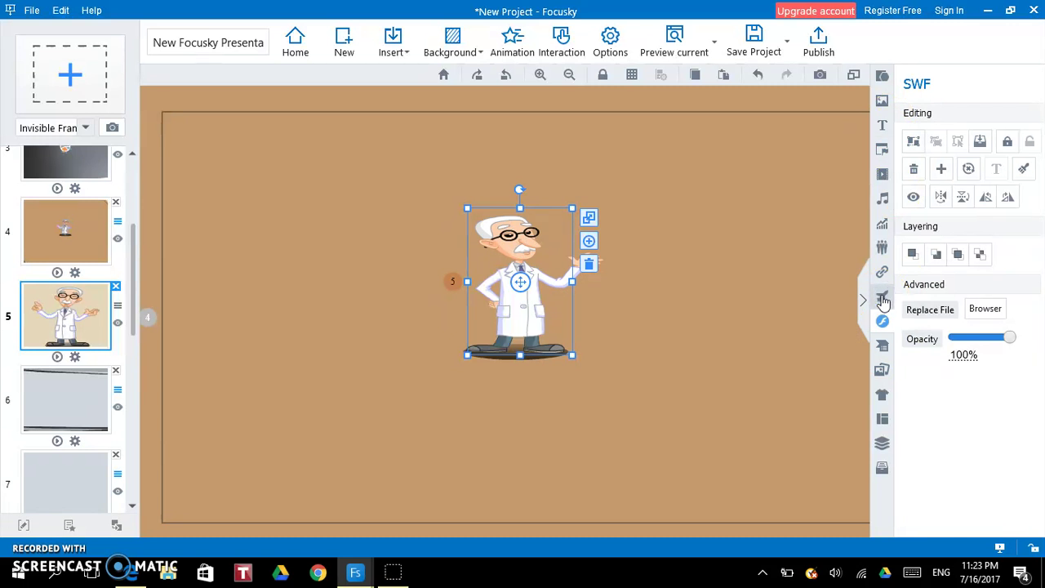
click(882, 300)
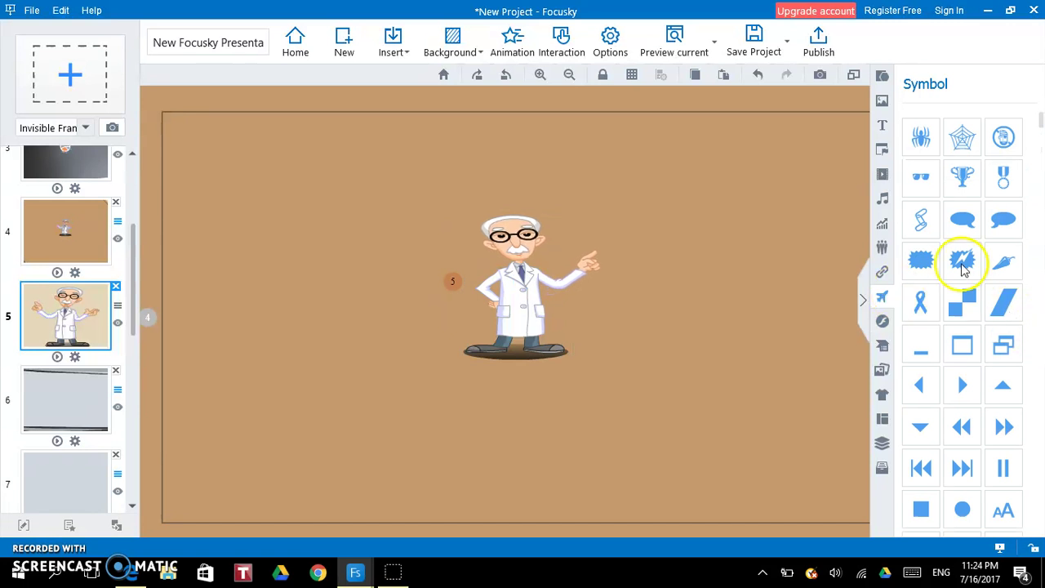
click(970, 214)
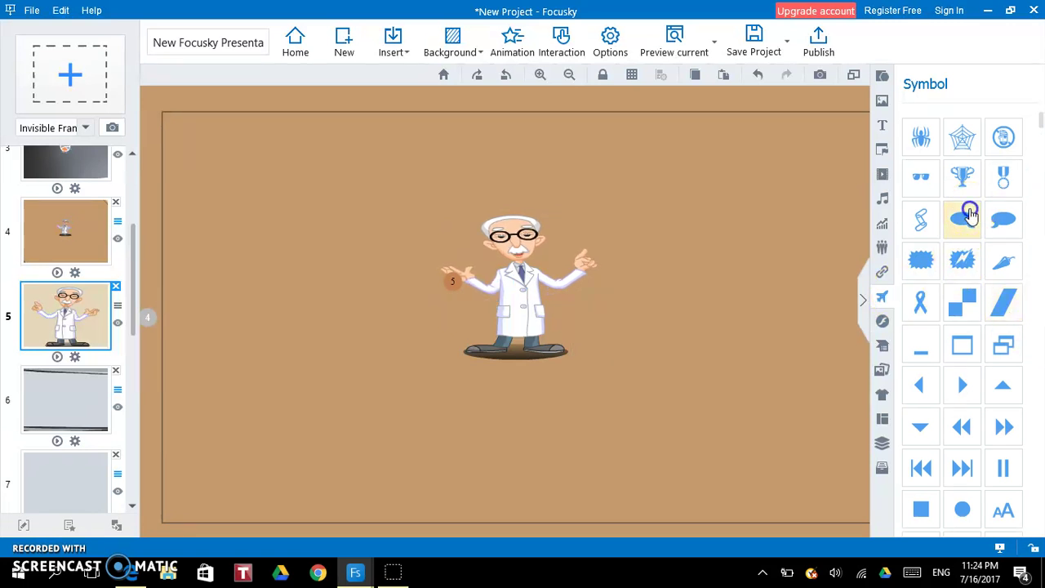
click(1010, 232)
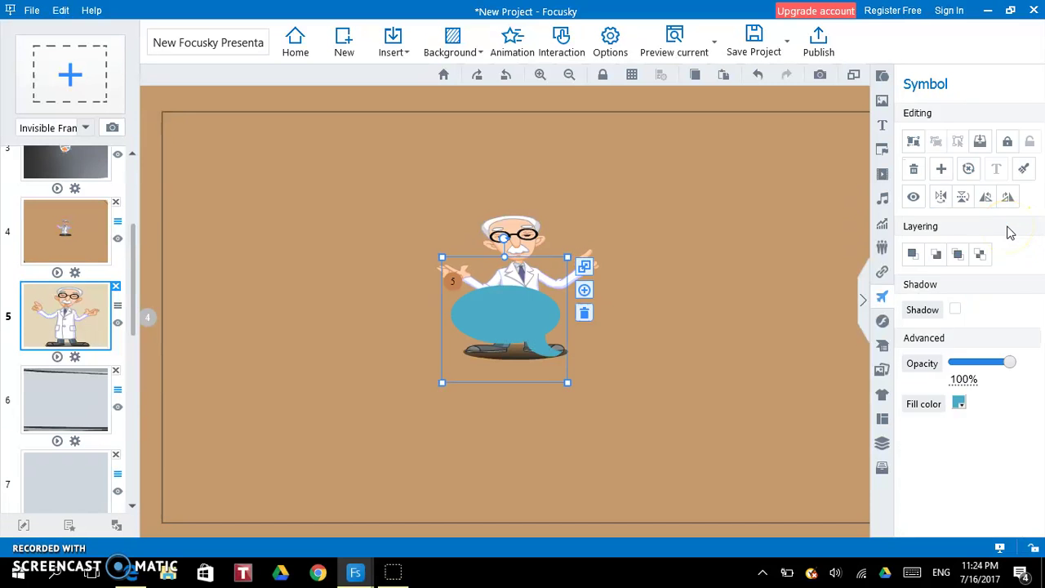
click(583, 322)
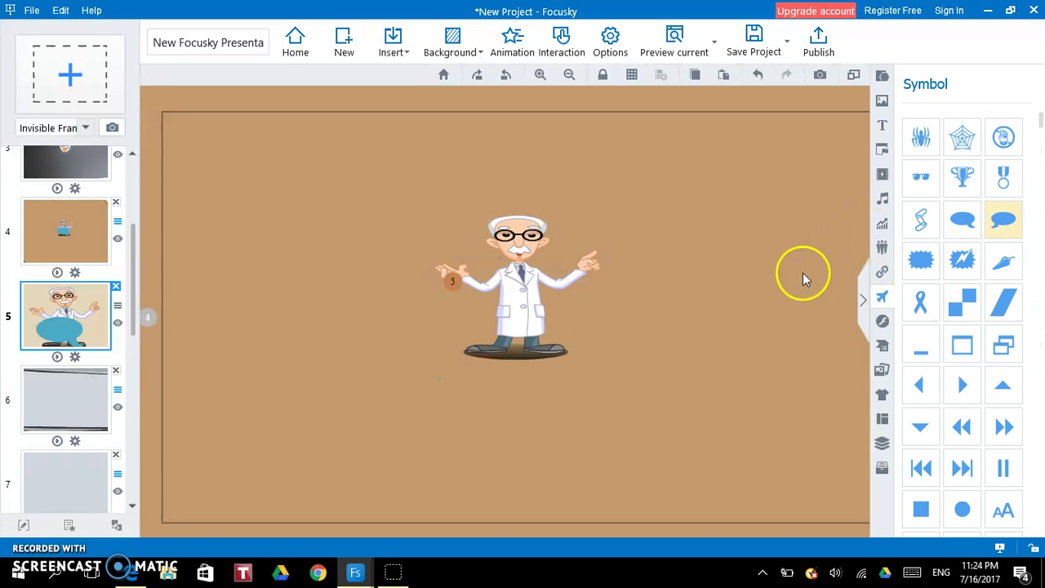
key(ctrl+z)
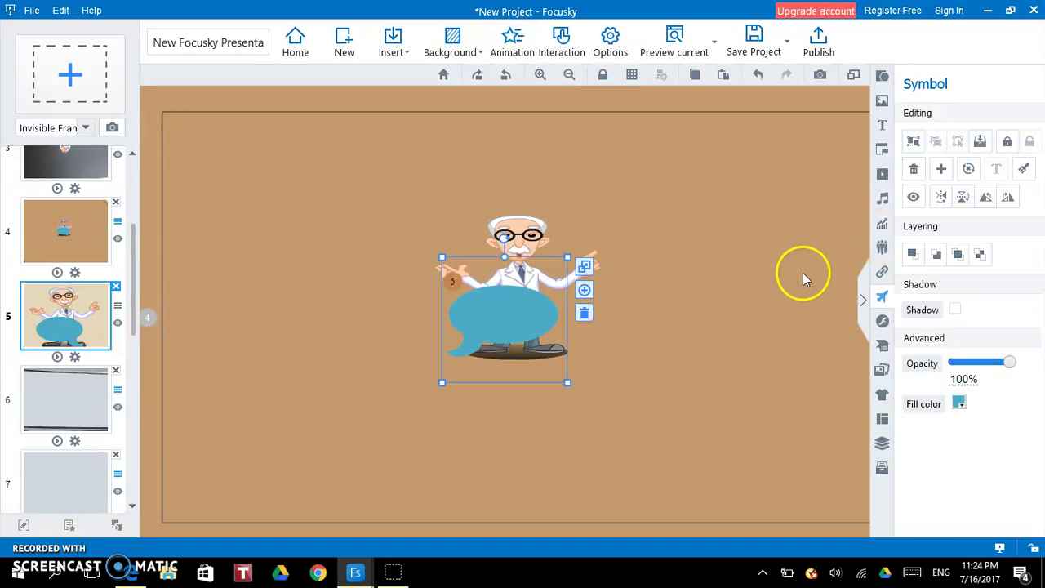
Move the speech bubble off the professor's body to the upper right, above his raised hand
click(533, 314)
scroll(534, 314, down, 2)
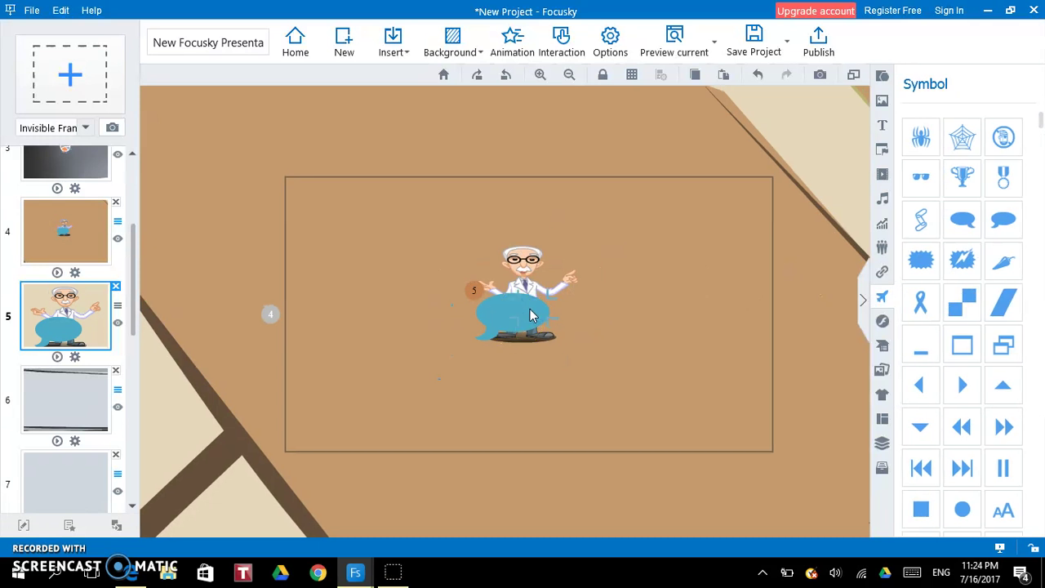
scroll(528, 313, up, 2)
click(516, 313)
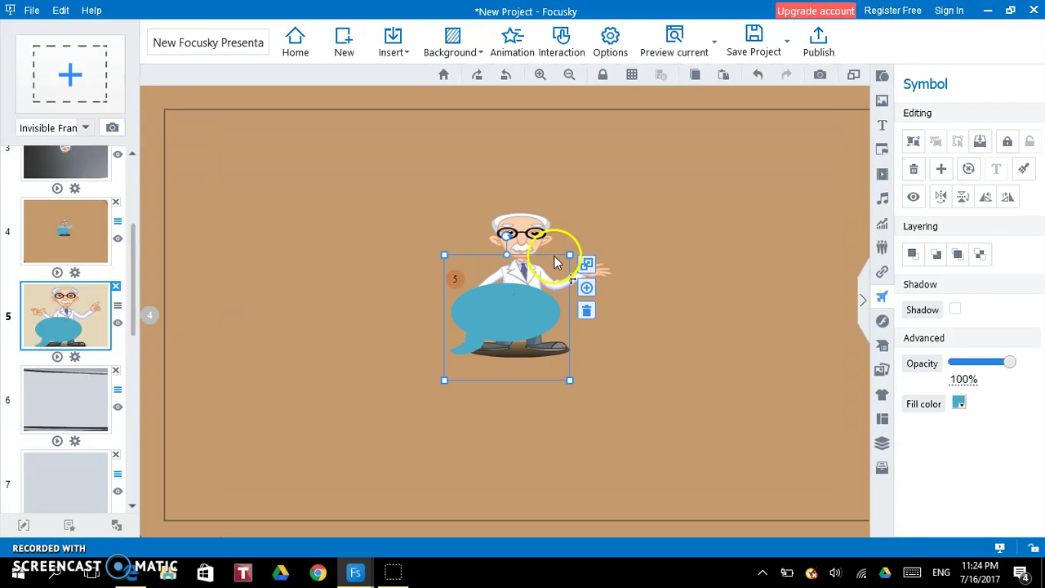
scroll(556, 263, down, 2)
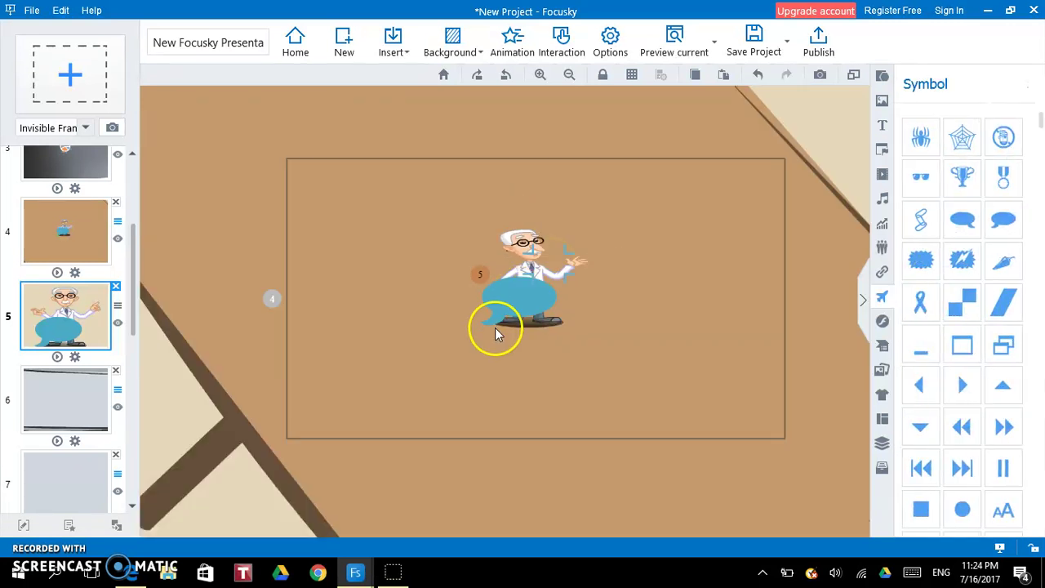
scroll(495, 330, up, 1)
click(506, 318)
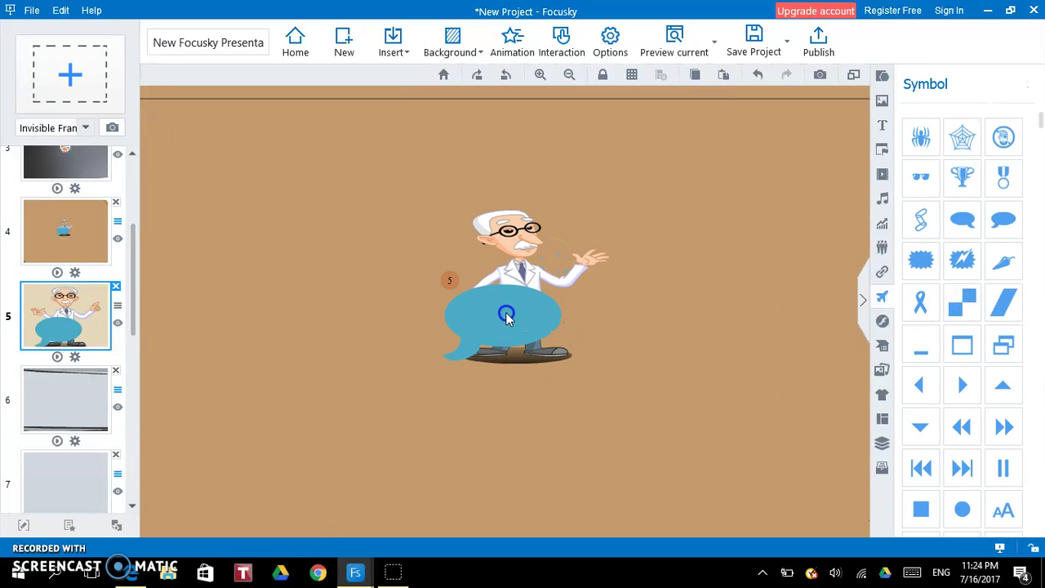
click(482, 318)
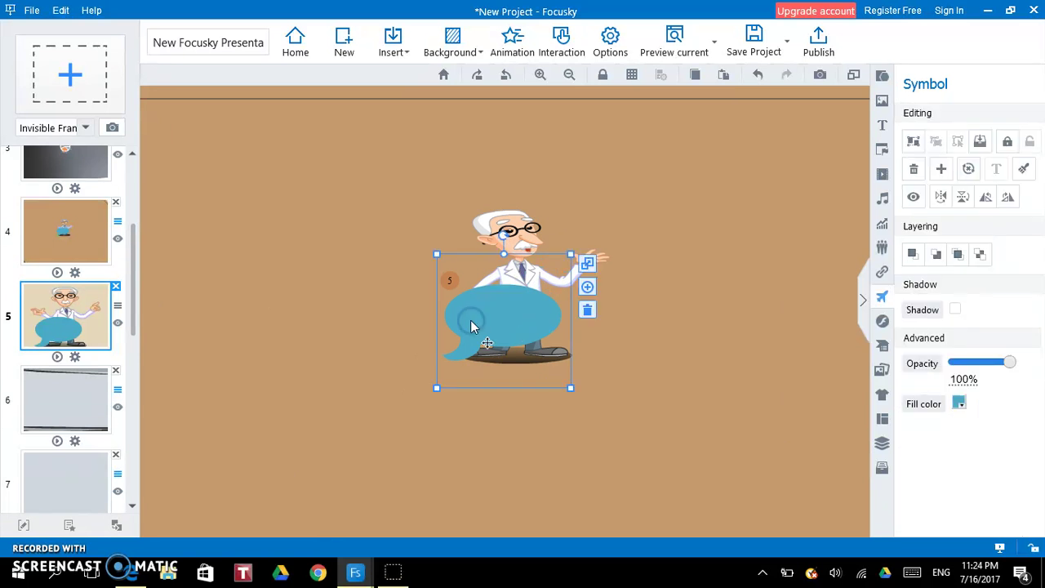
drag(504, 318, 650, 227)
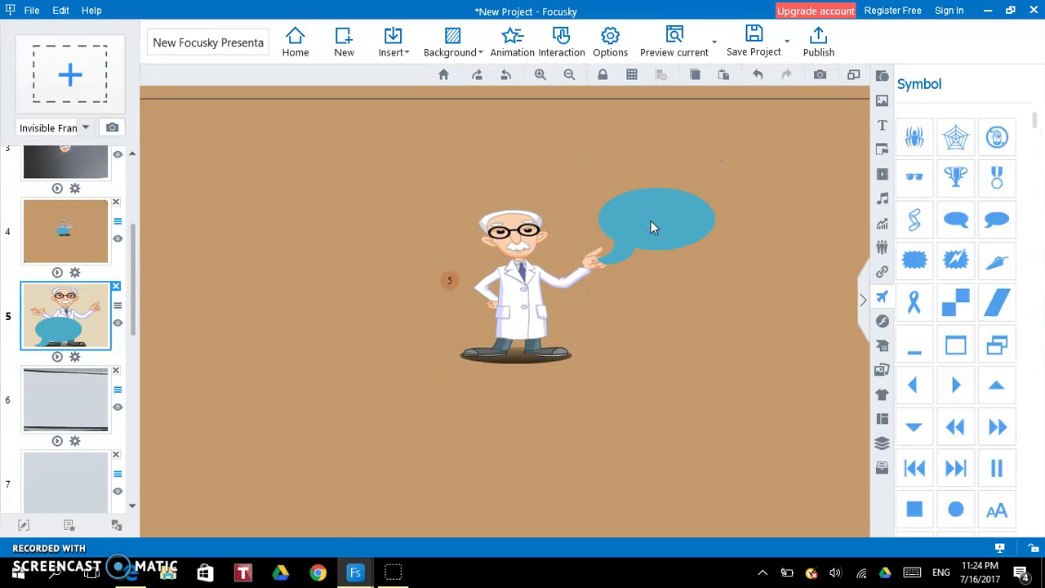
Reposition the speech bubble so its tail sits just right of the professor's mouth without covering his face
scroll(651, 227, up, 2)
click(651, 222)
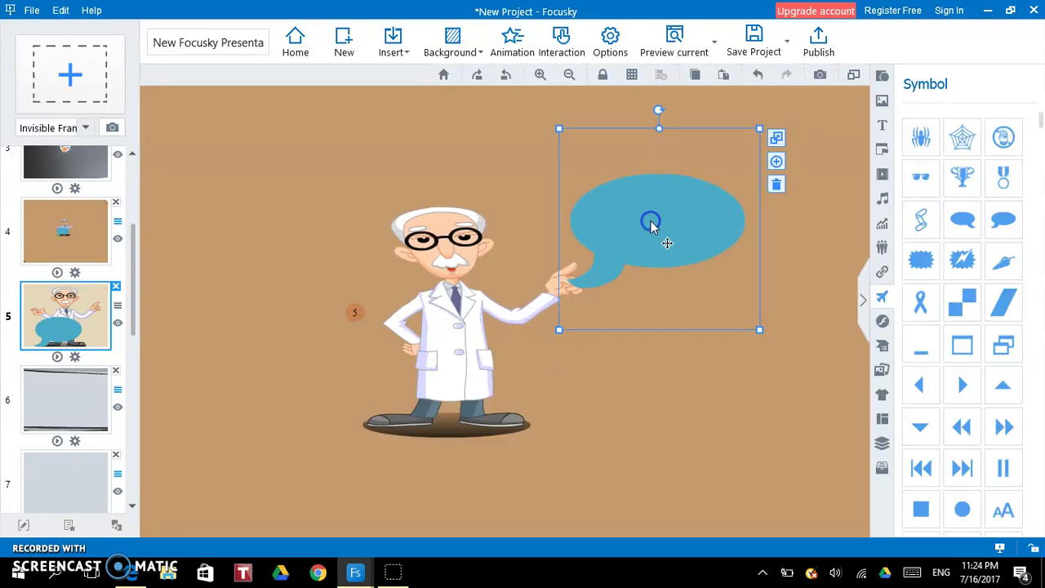
drag(672, 224, 593, 221)
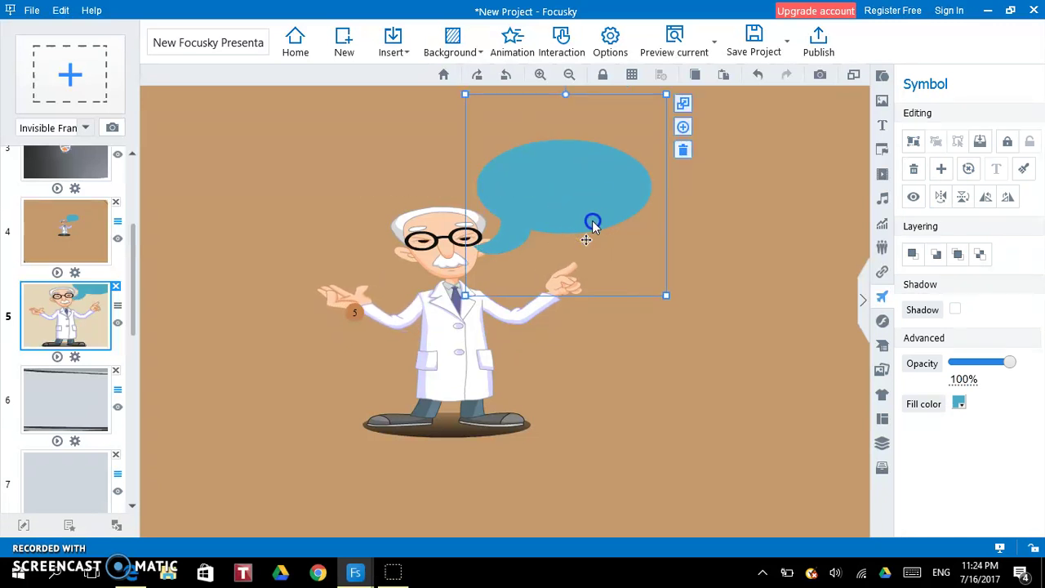
scroll(592, 221, up, 1)
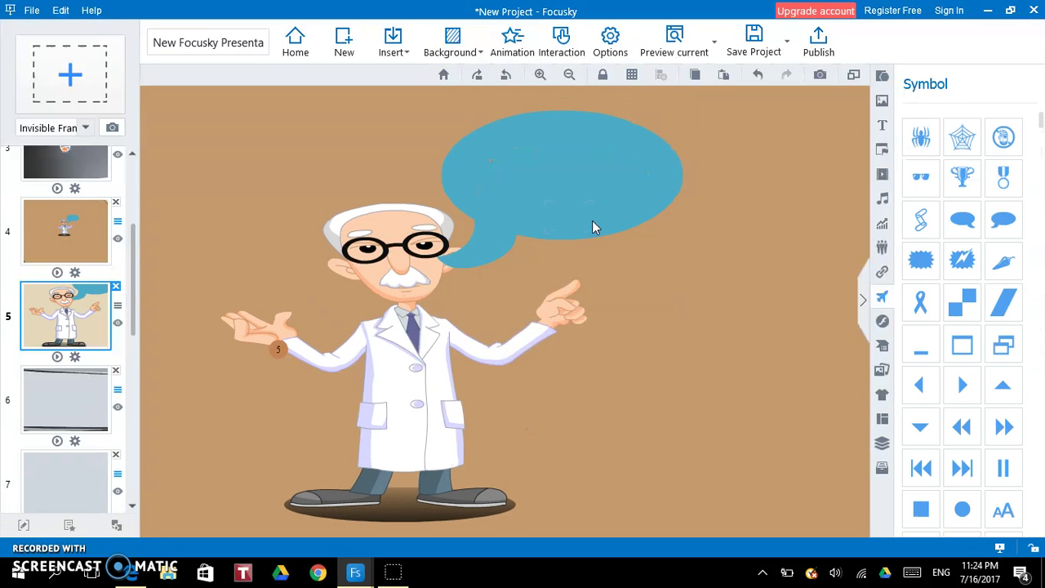
scroll(592, 220, down, 1)
scroll(579, 210, down, 1)
click(576, 208)
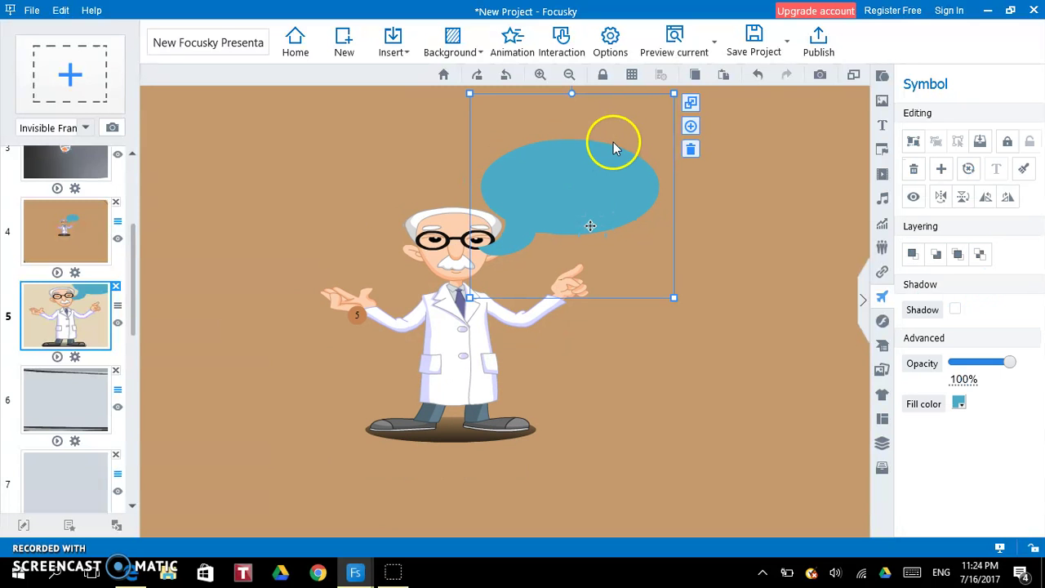
drag(614, 100, 652, 99)
click(686, 372)
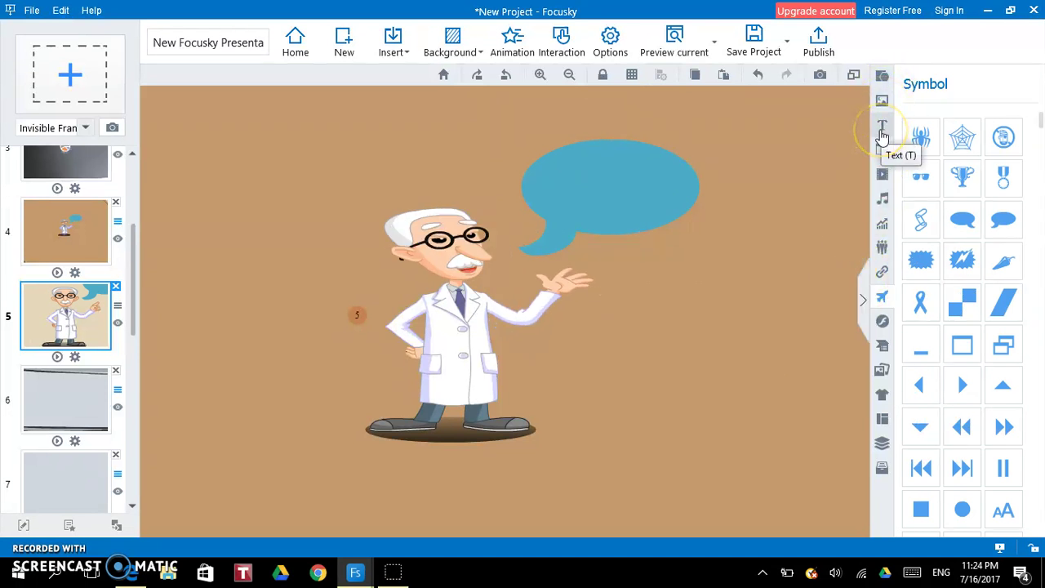
Open the theme gallery and look through the available presentation themes
click(887, 397)
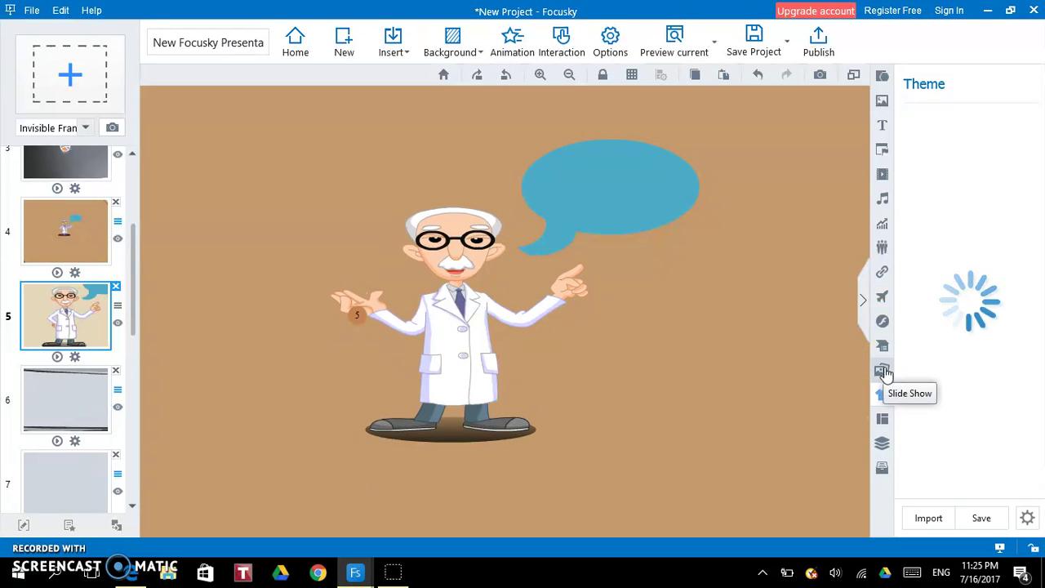
click(809, 392)
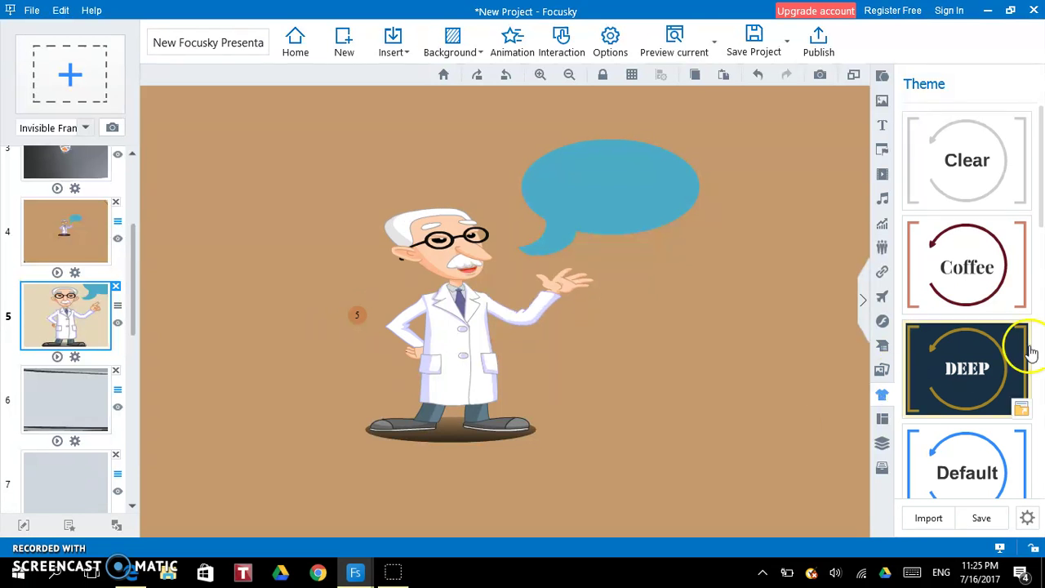
Go to slide 6 and insert the frame layout with four circles arranged in a ring with arrows
click(882, 420)
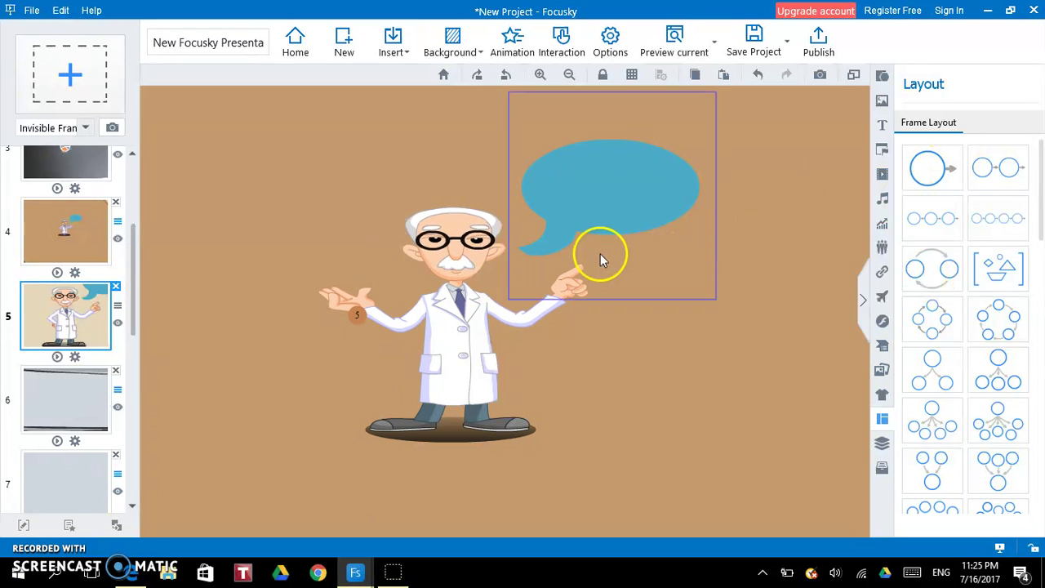
click(67, 406)
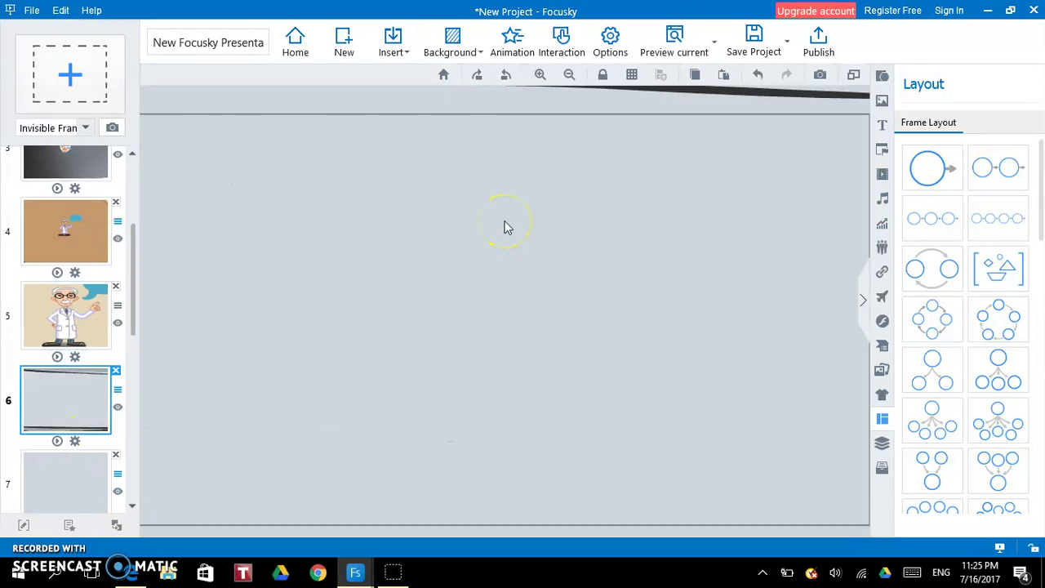
click(918, 335)
click(922, 335)
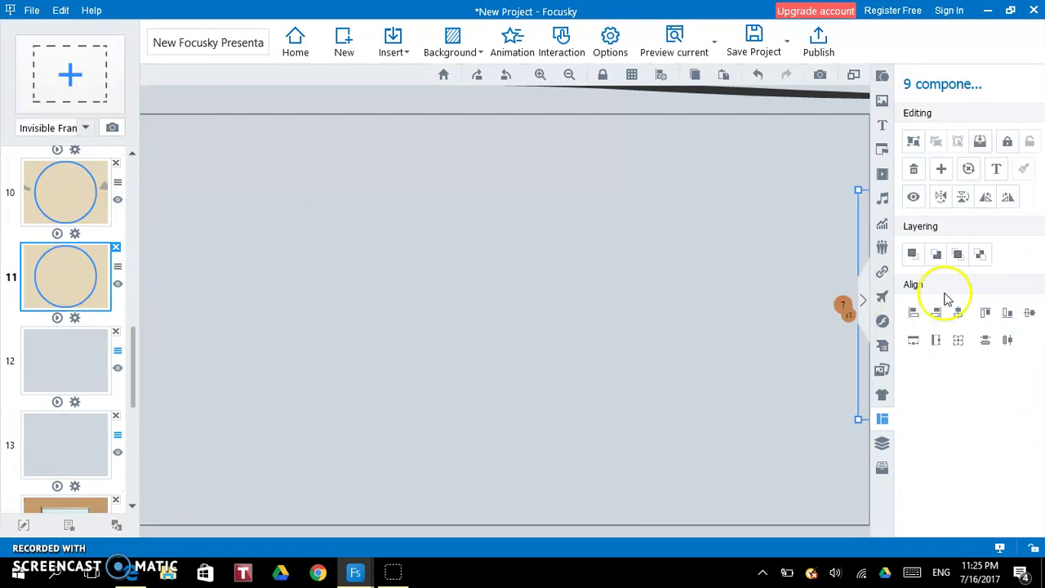
Move the inserted circular frame layout from the edge of slide 6 to the middle of the slide
drag(859, 238, 392, 245)
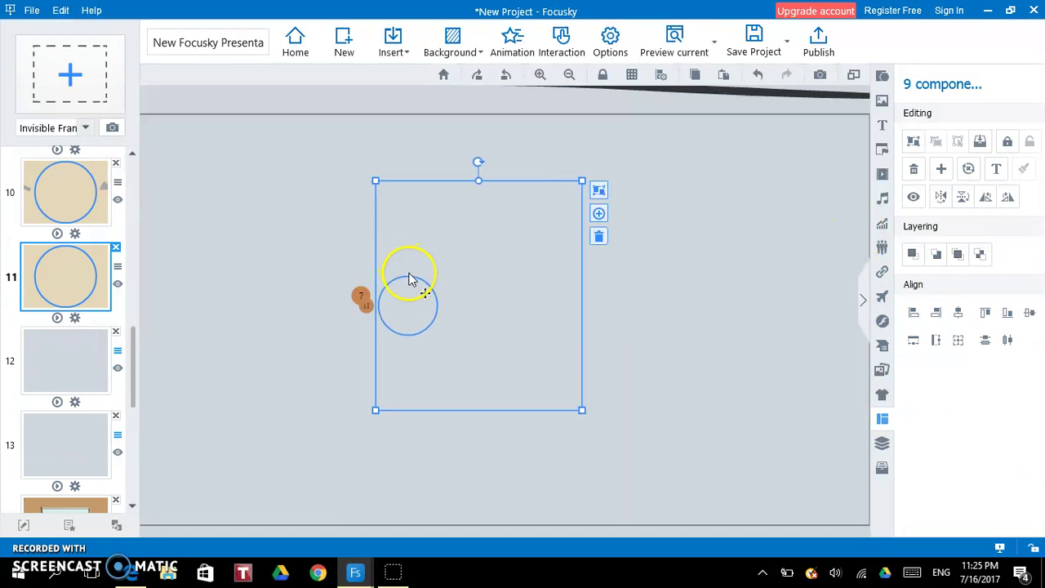
drag(458, 256, 381, 259)
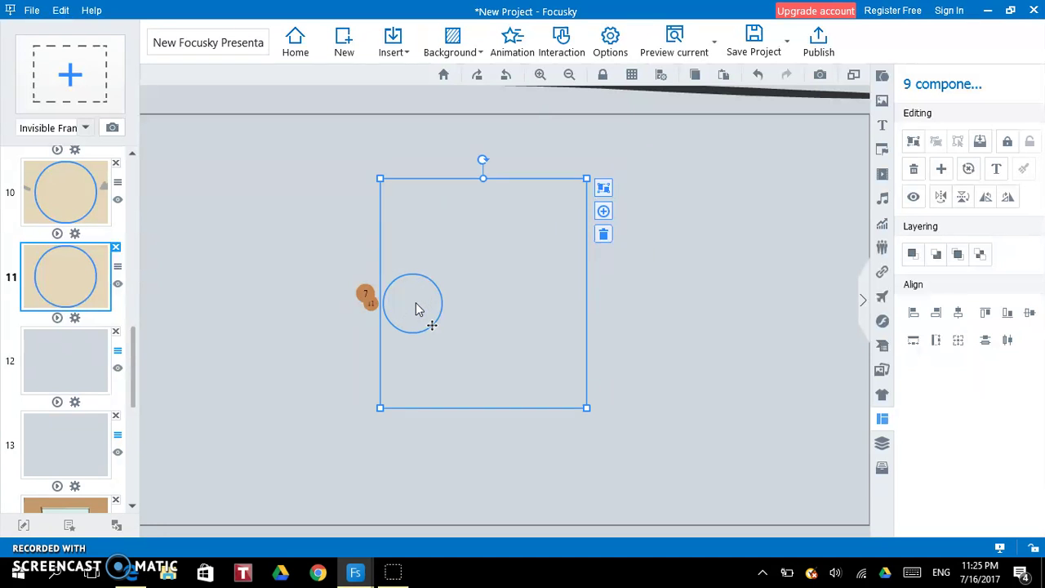
drag(469, 261, 522, 217)
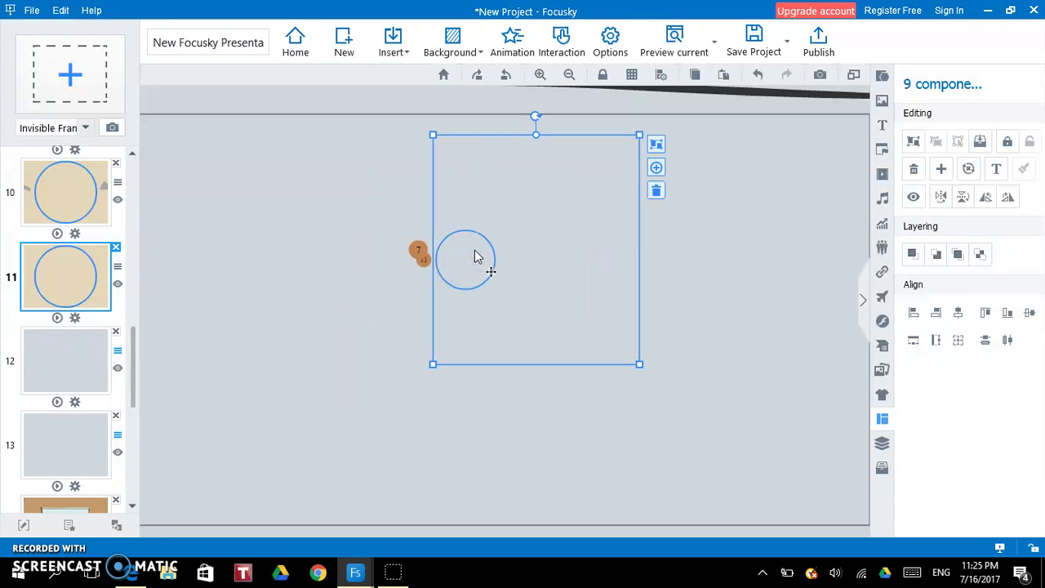
drag(441, 290, 404, 327)
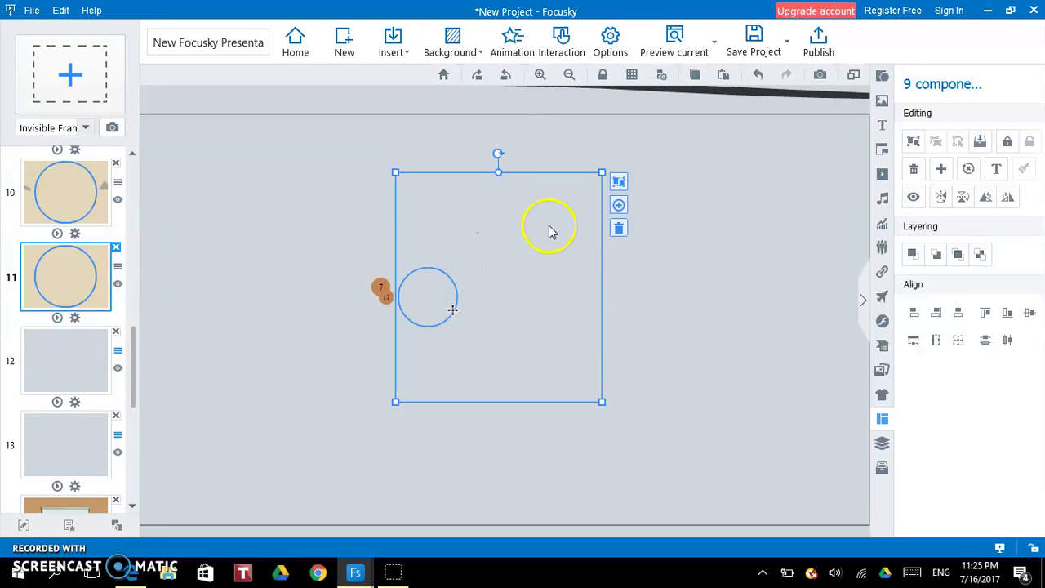
Add the selected circular frame layout components to the presentation path and open slide 20, which shows the whole ring
click(619, 208)
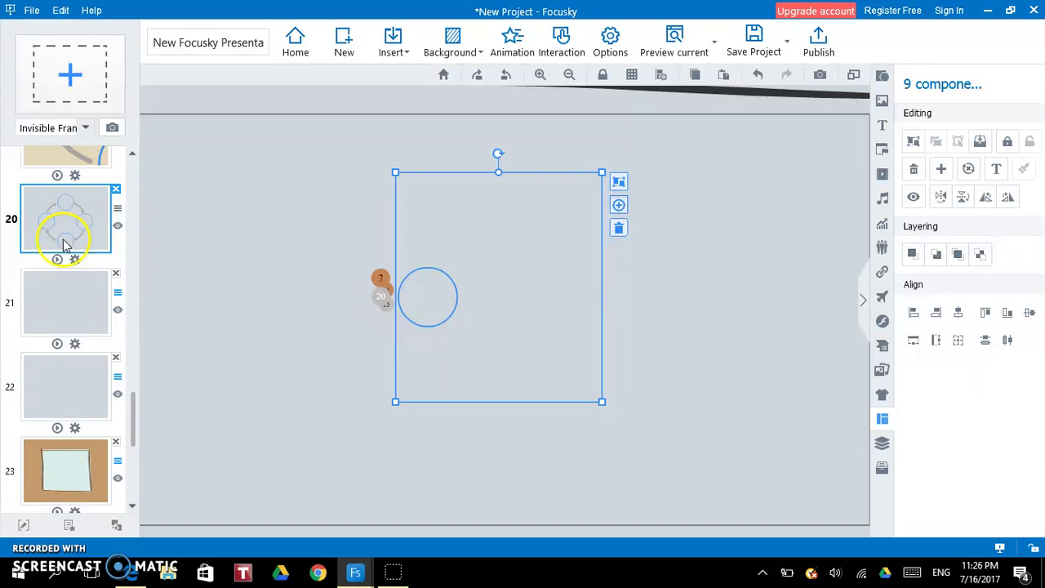
click(63, 230)
scroll(500, 263, up, 2)
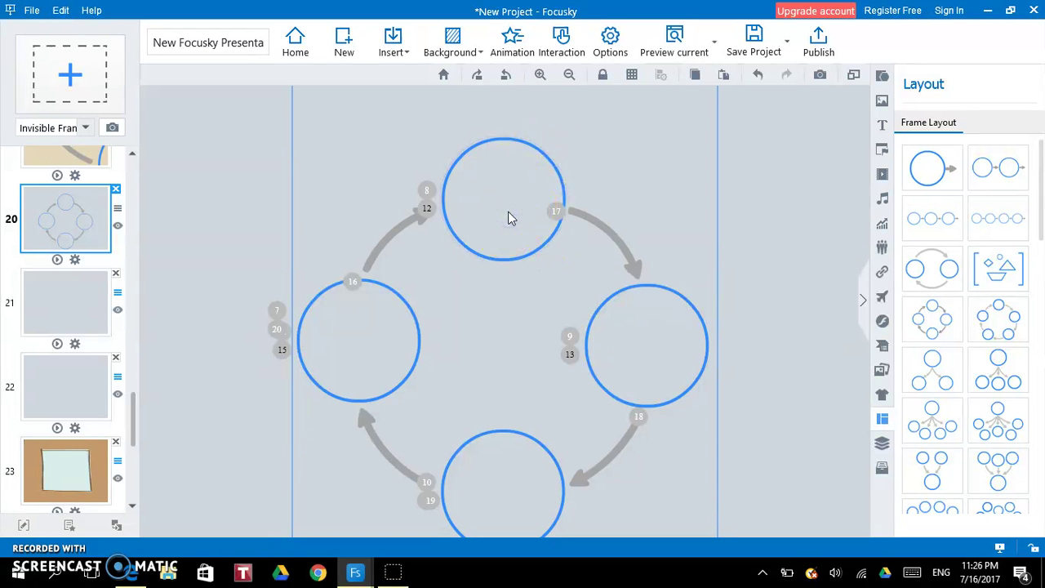
Look through the frame layout gallery, including the funnel, seesaw, overlapping-circle, timeline and nested-circle layouts
scroll(962, 494, down, 3)
scroll(962, 489, down, 5)
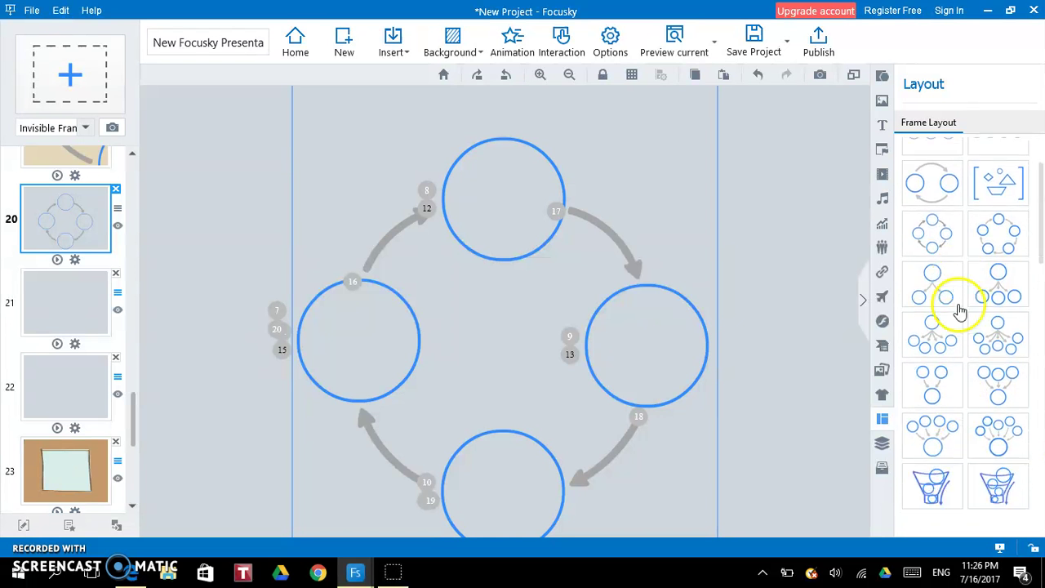
scroll(961, 311, down, 4)
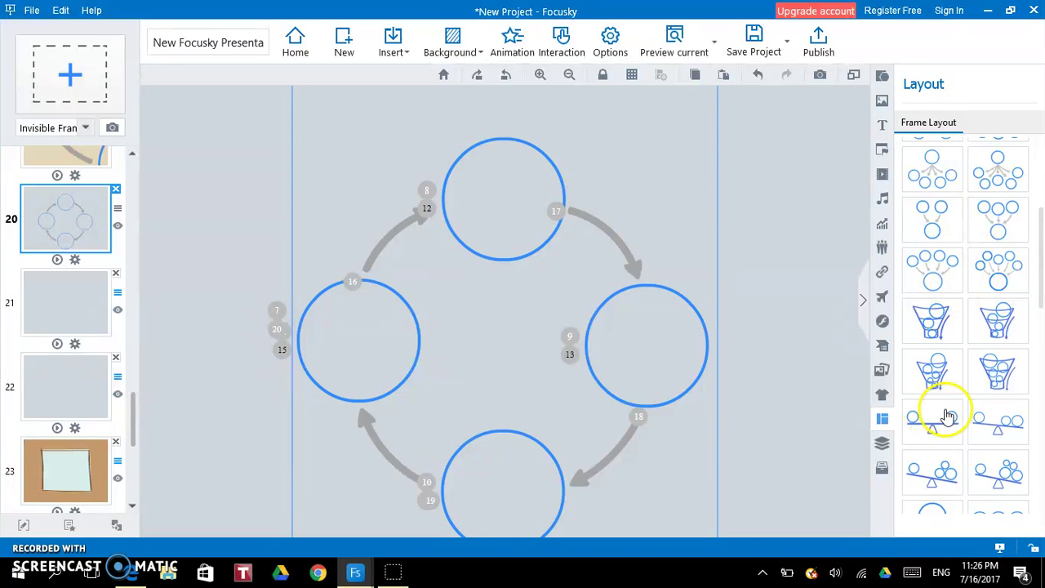
scroll(945, 431, down, 6)
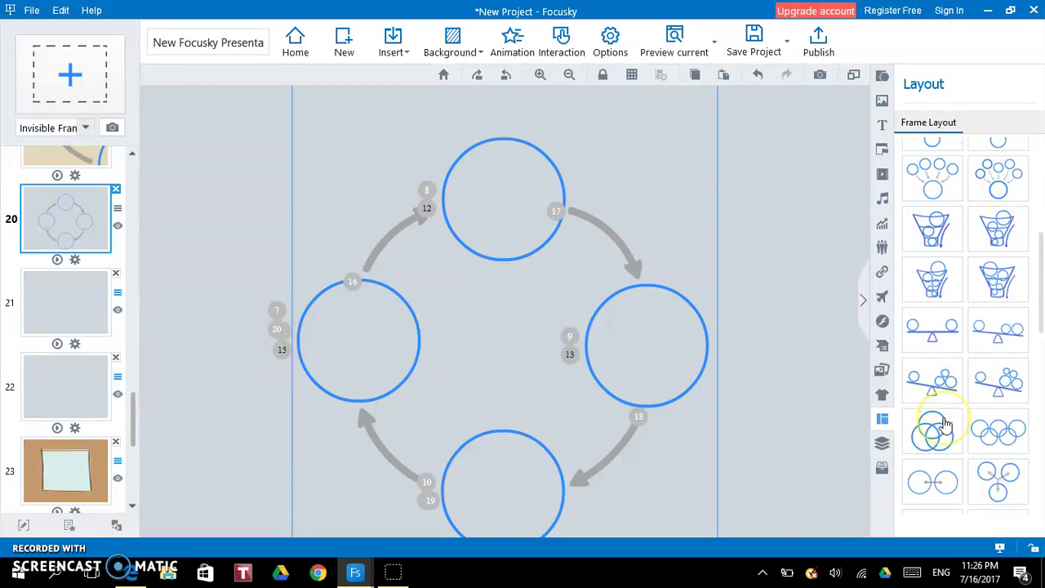
scroll(945, 422, down, 2)
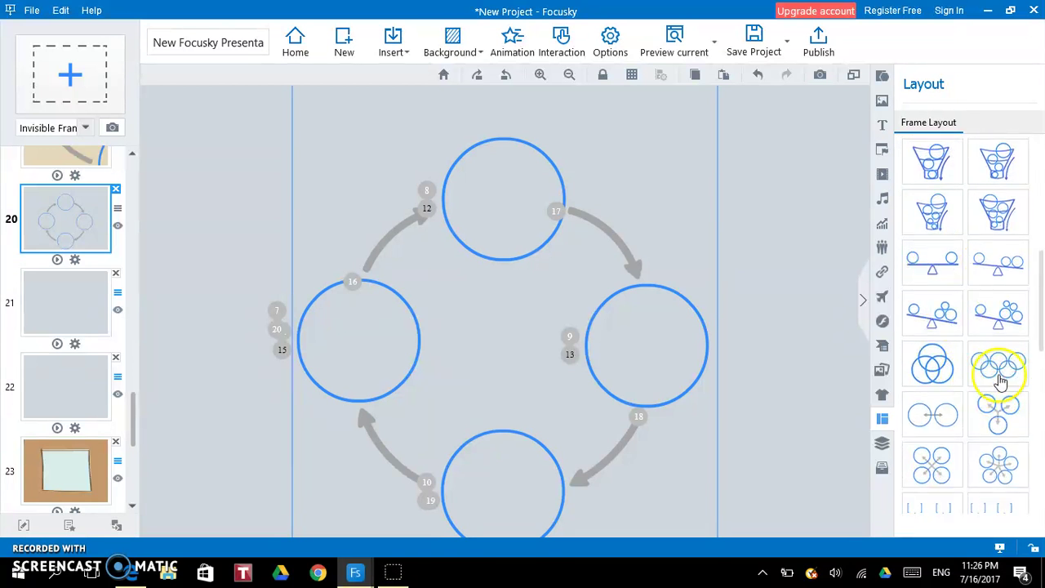
scroll(959, 402, down, 4)
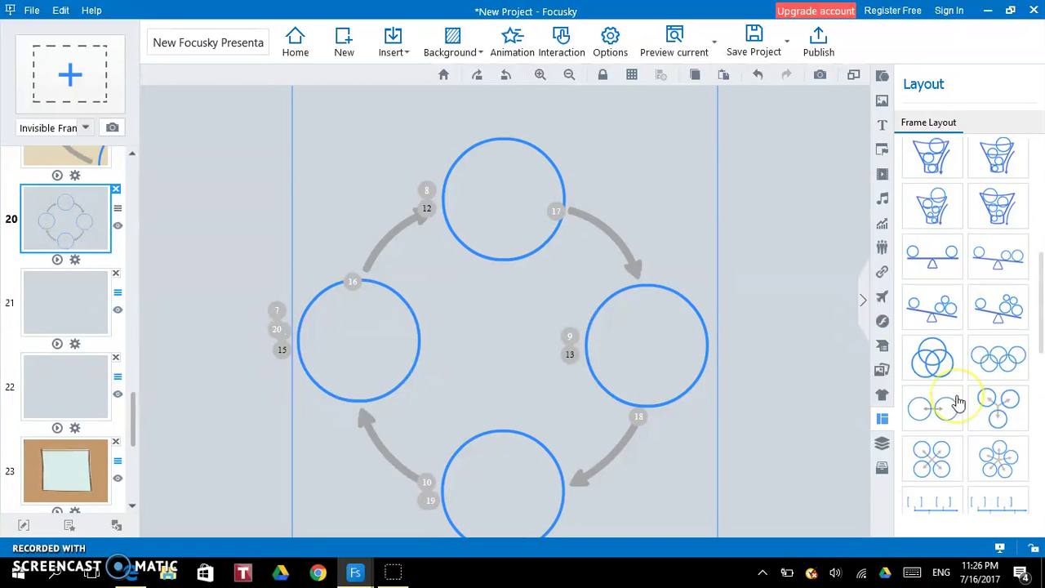
scroll(959, 402, down, 3)
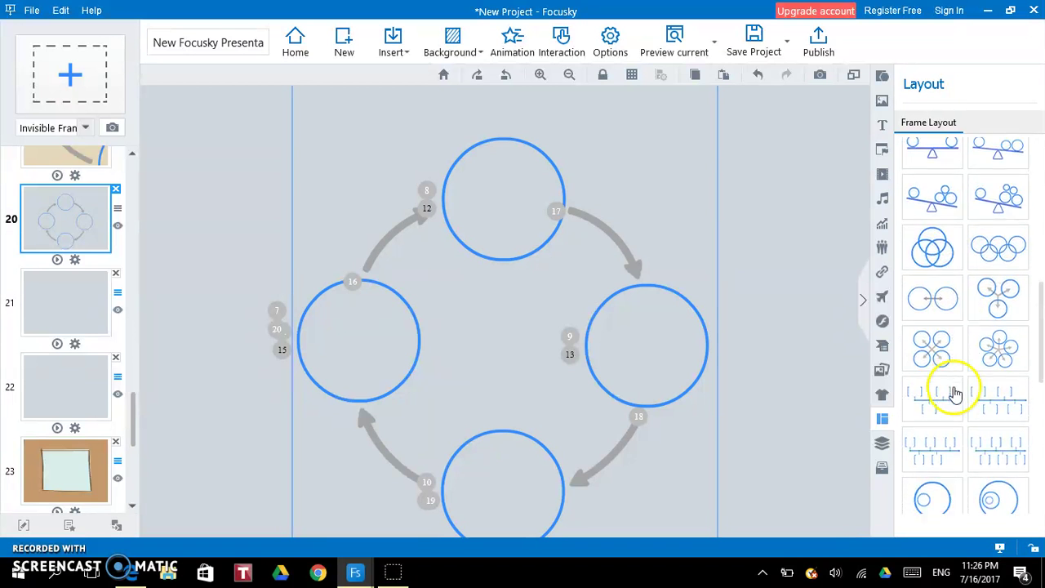
scroll(969, 441, down, 4)
scroll(969, 441, up, 2)
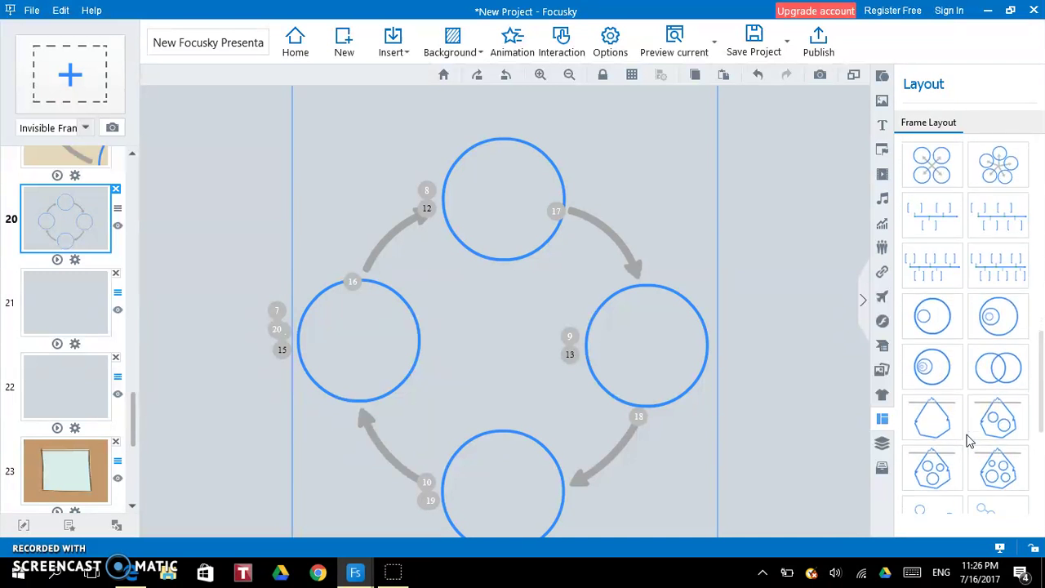
scroll(970, 441, down, 1)
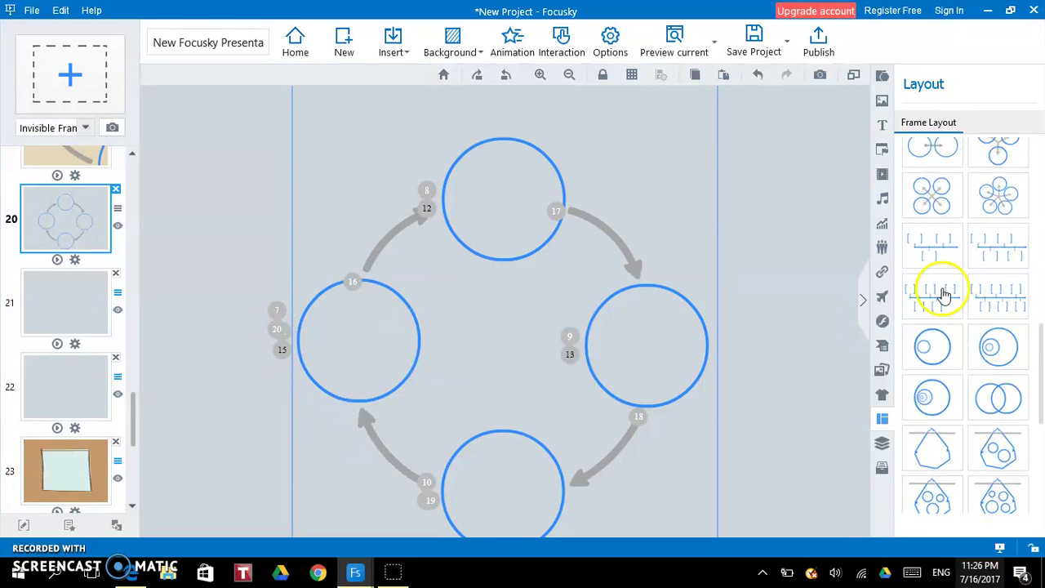
scroll(956, 180, up, 1)
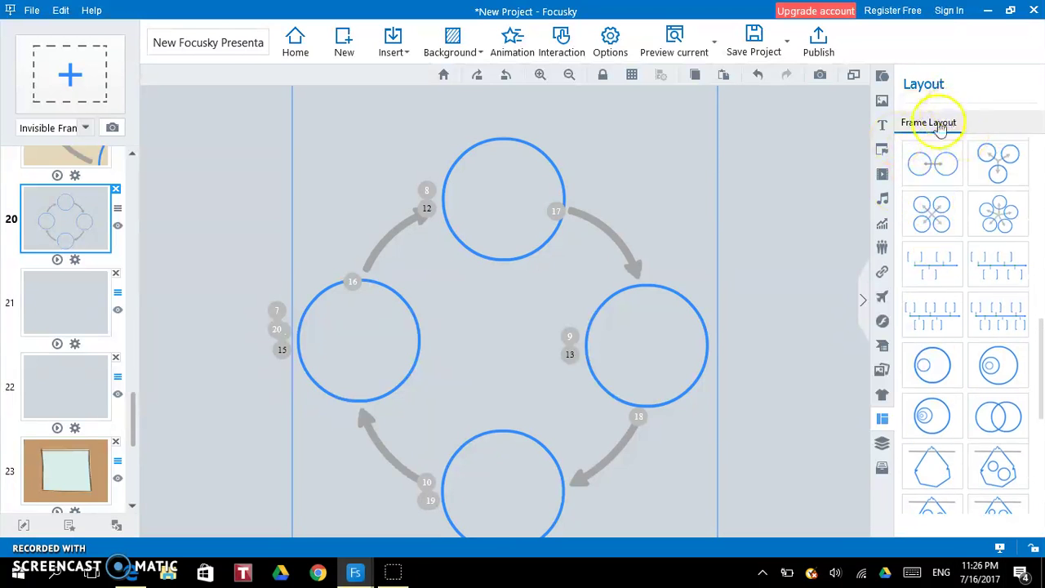
Go to slide 21 and insert the grey clock with red hands from page 2 of the image library
click(65, 323)
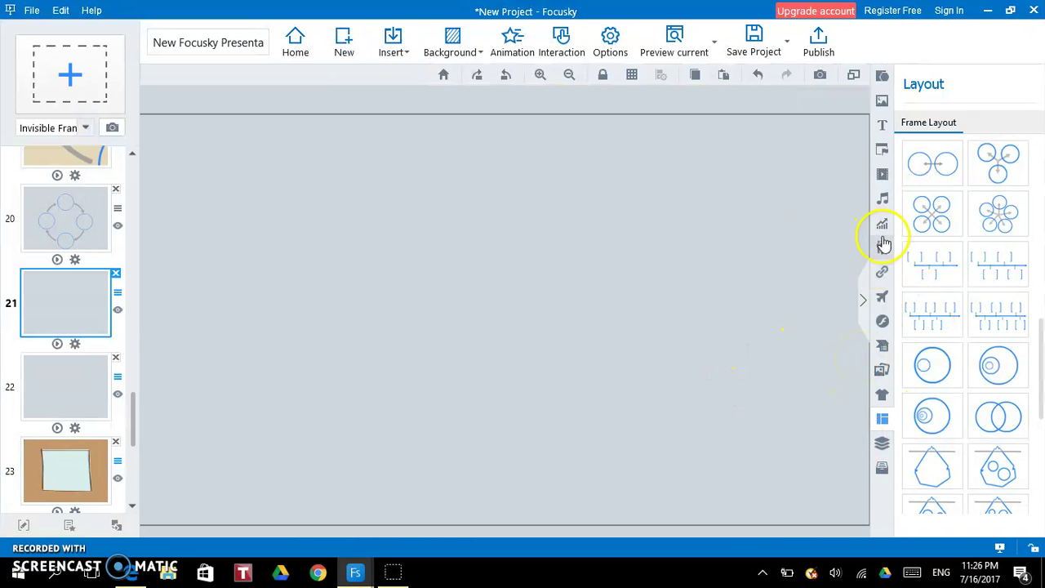
click(883, 326)
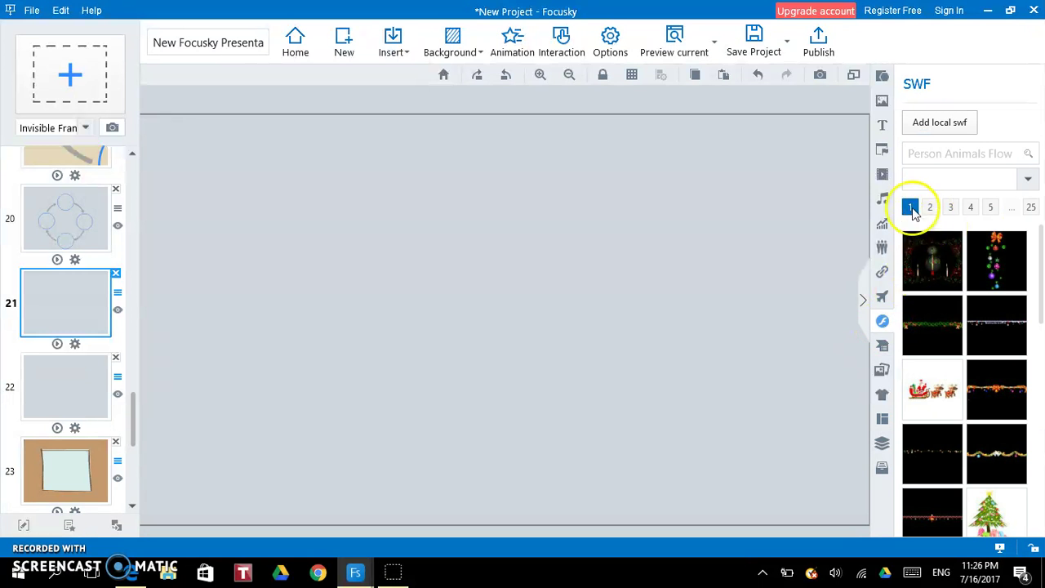
click(882, 101)
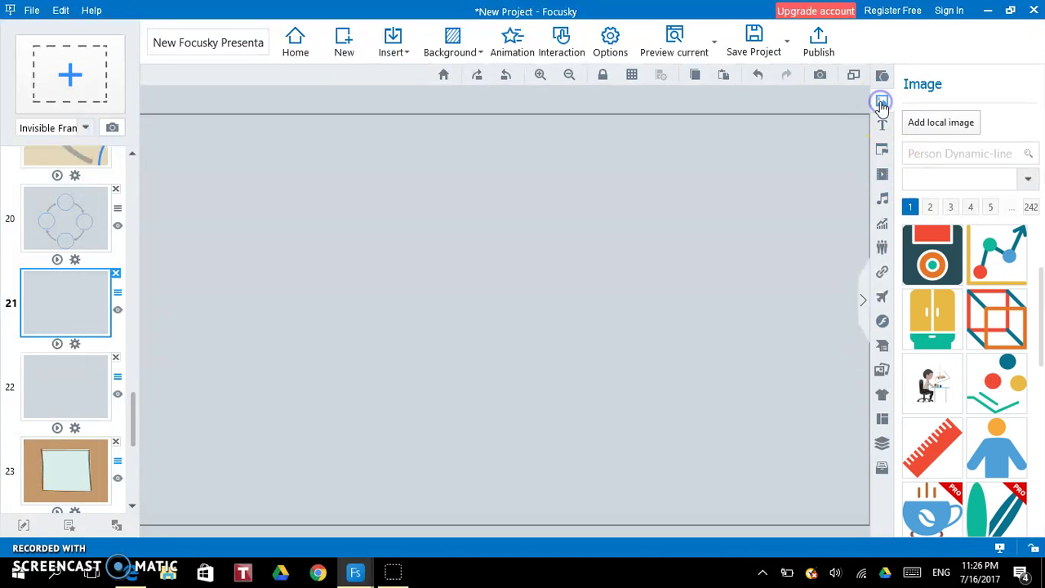
scroll(931, 390, down, 2)
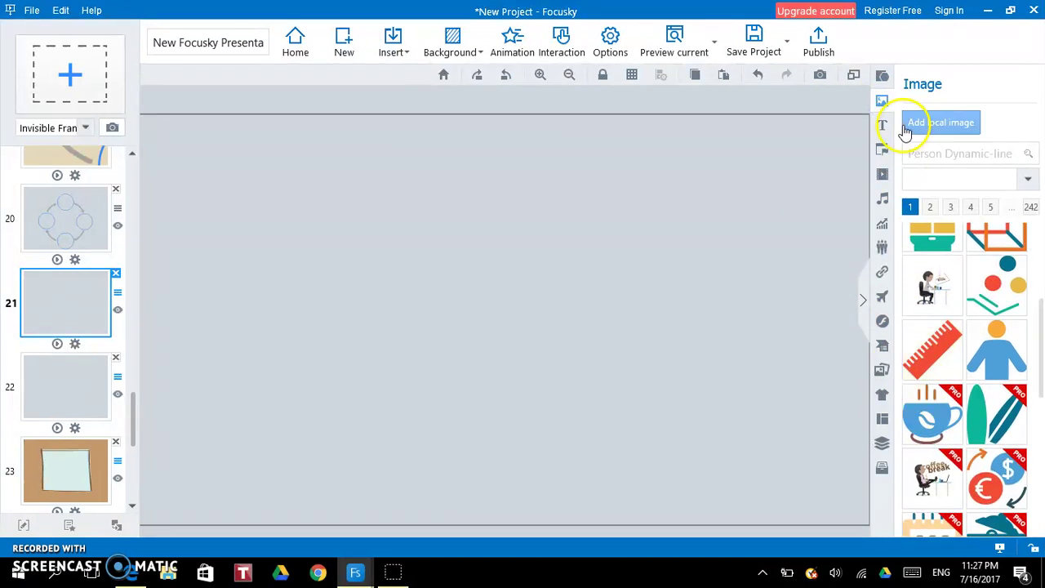
scroll(973, 372, down, 1)
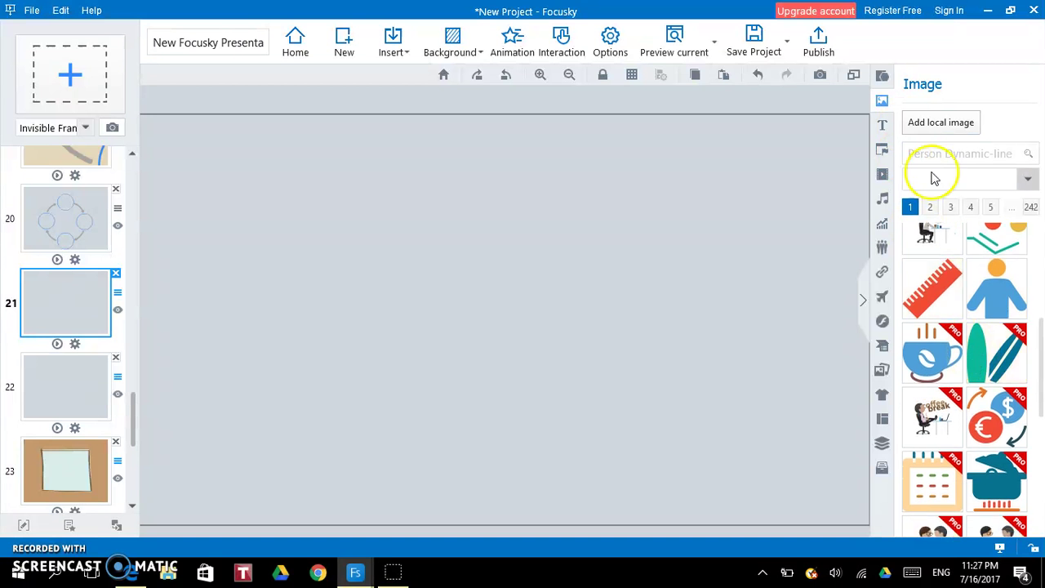
scroll(962, 335, down, 2)
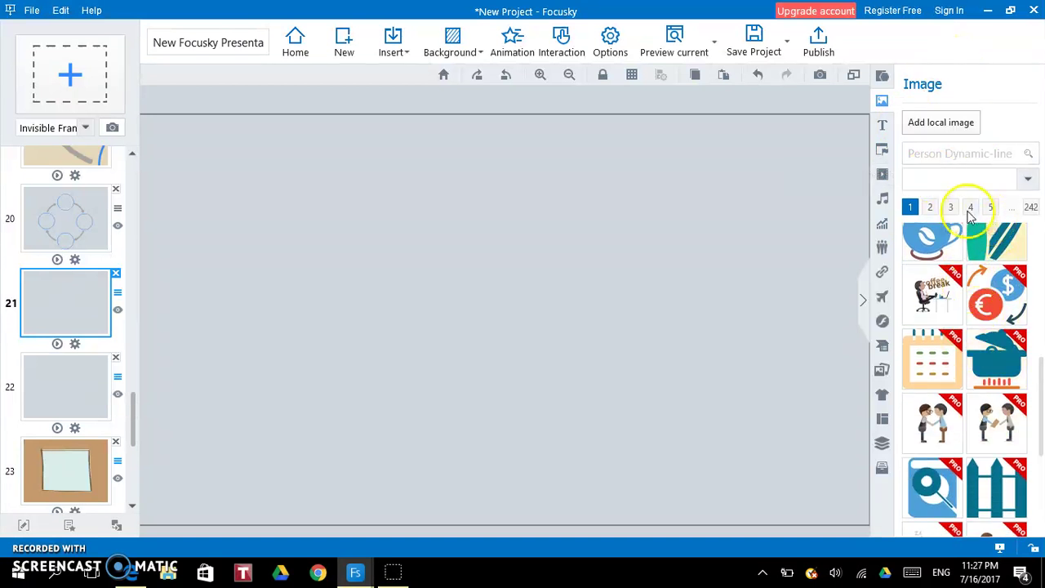
click(931, 212)
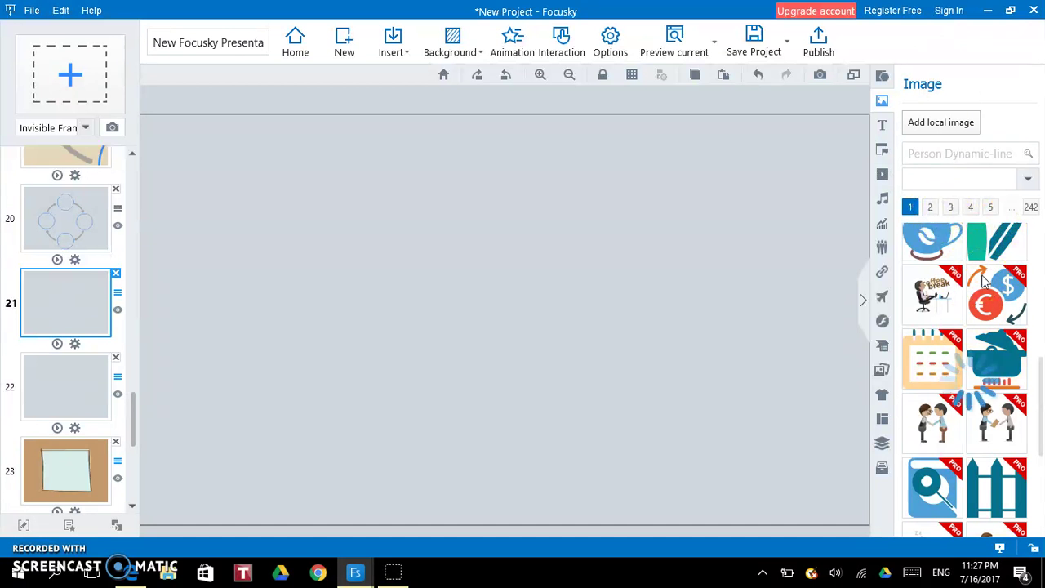
click(1032, 207)
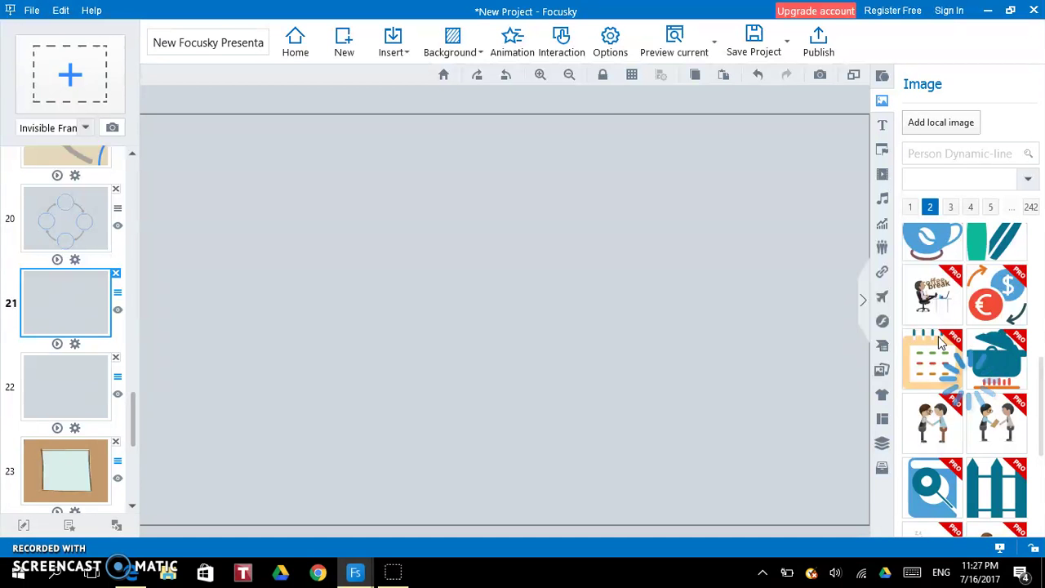
scroll(941, 343, up, 5)
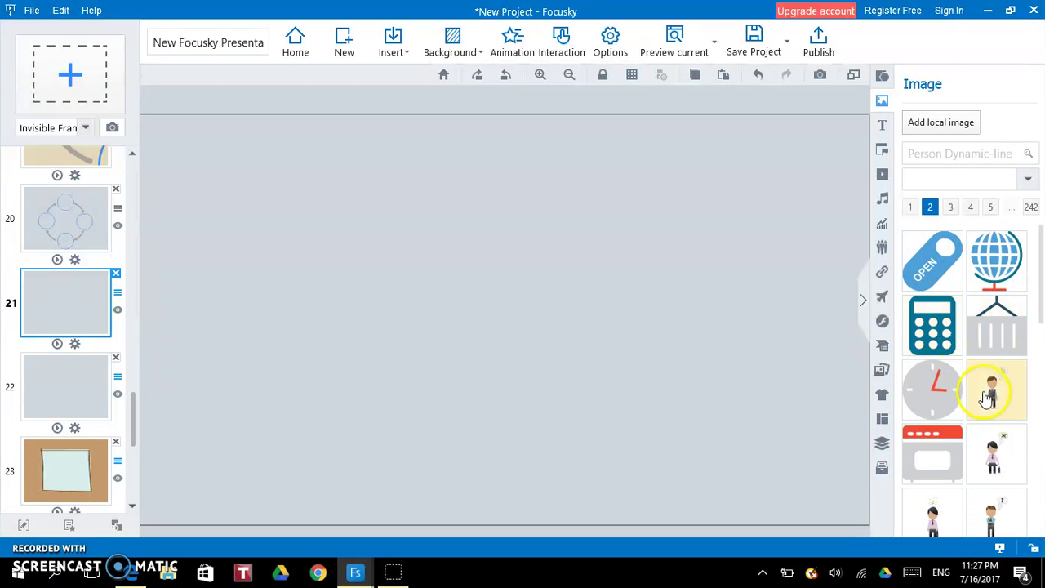
click(934, 402)
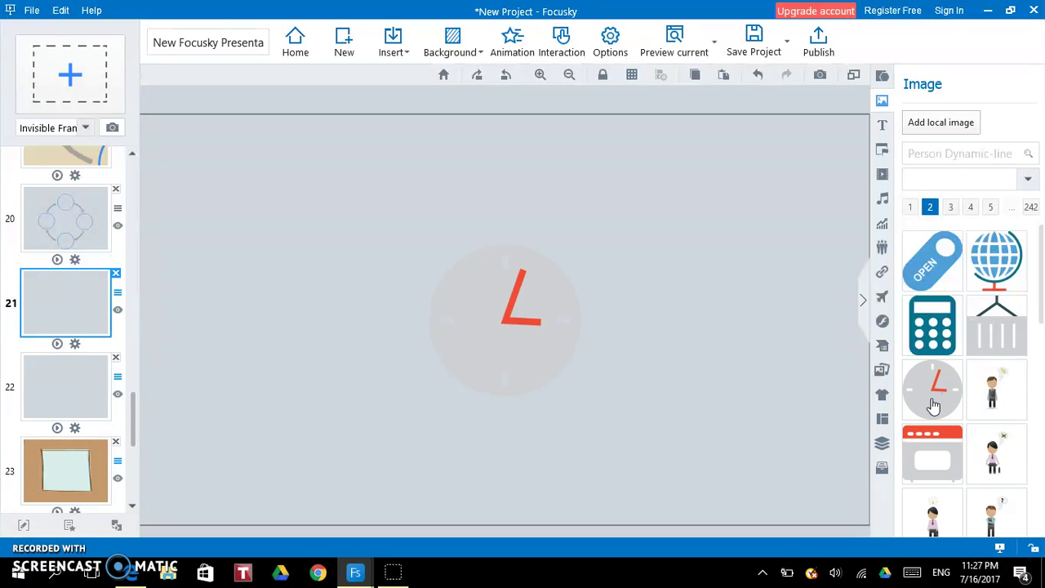
Enlarge the clock on slide 21 in both width and height, keeping it roughly round
click(510, 328)
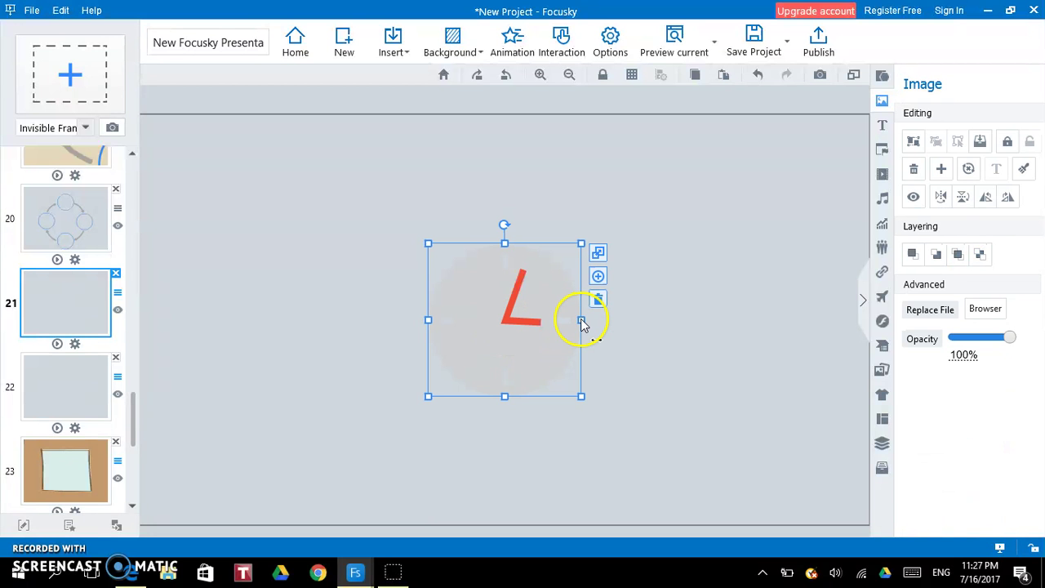
drag(580, 320, 626, 320)
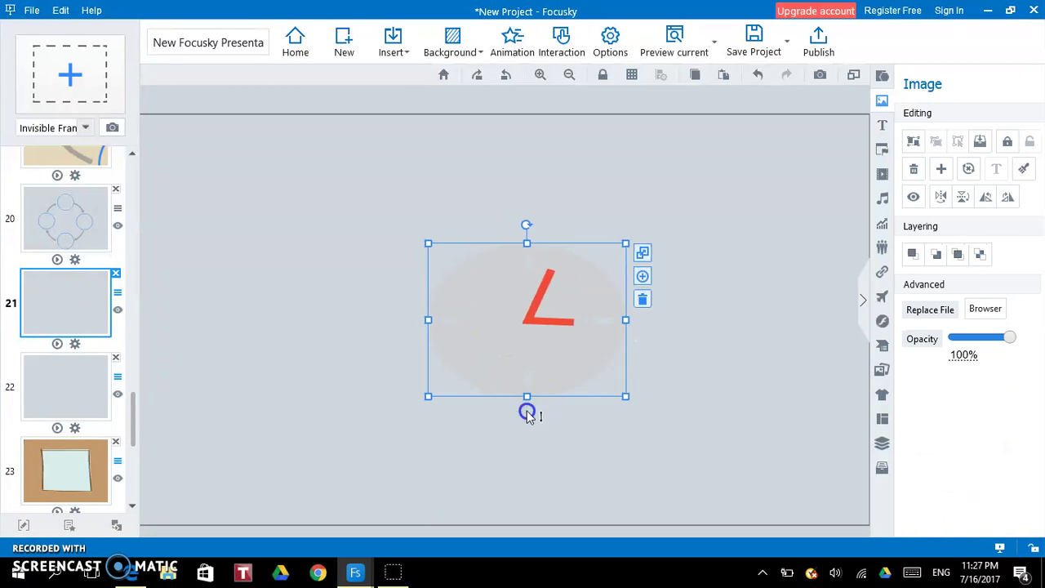
drag(528, 414, 535, 483)
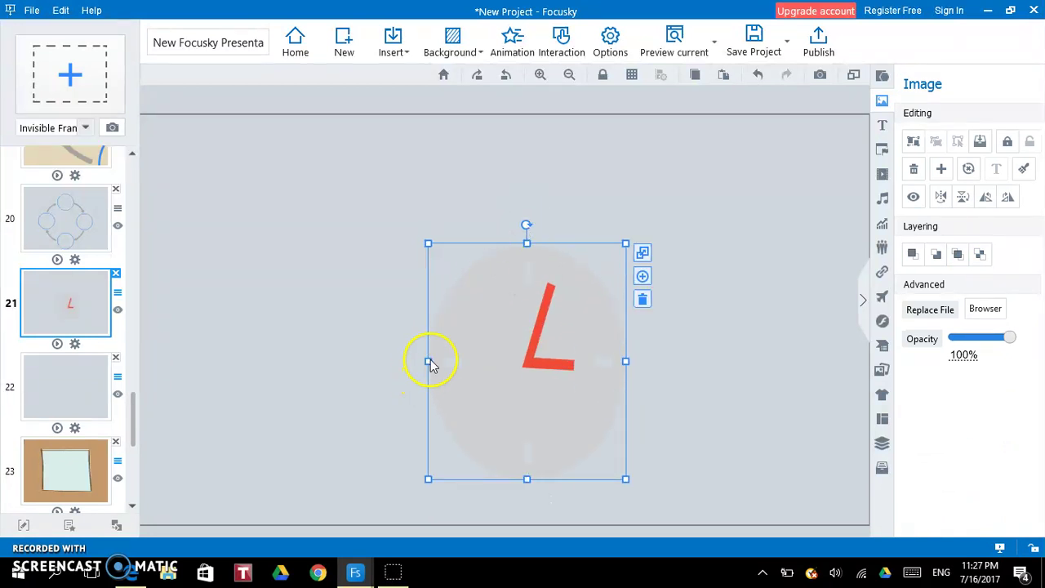
drag(409, 368, 401, 365)
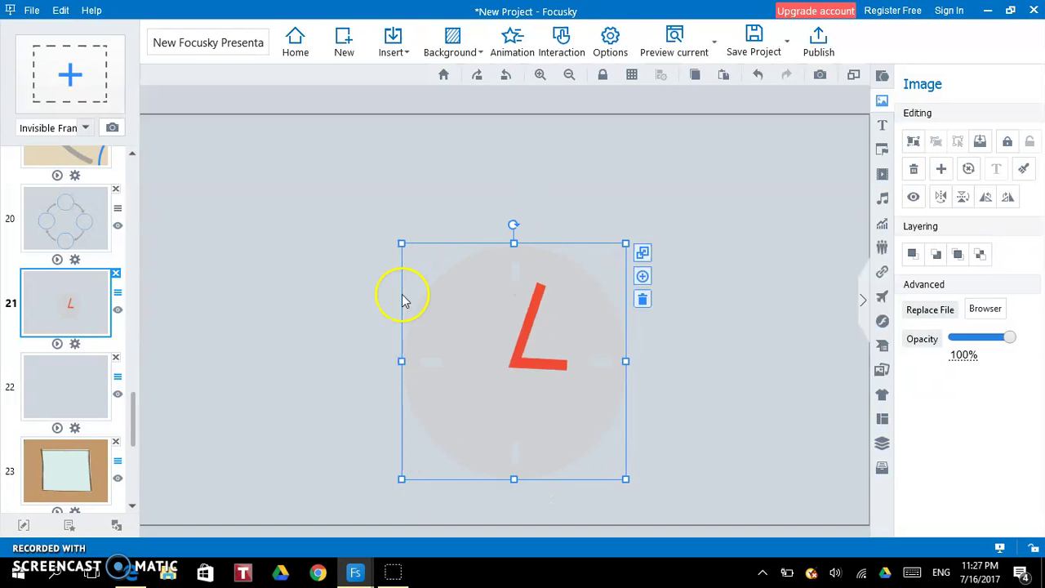
click(432, 183)
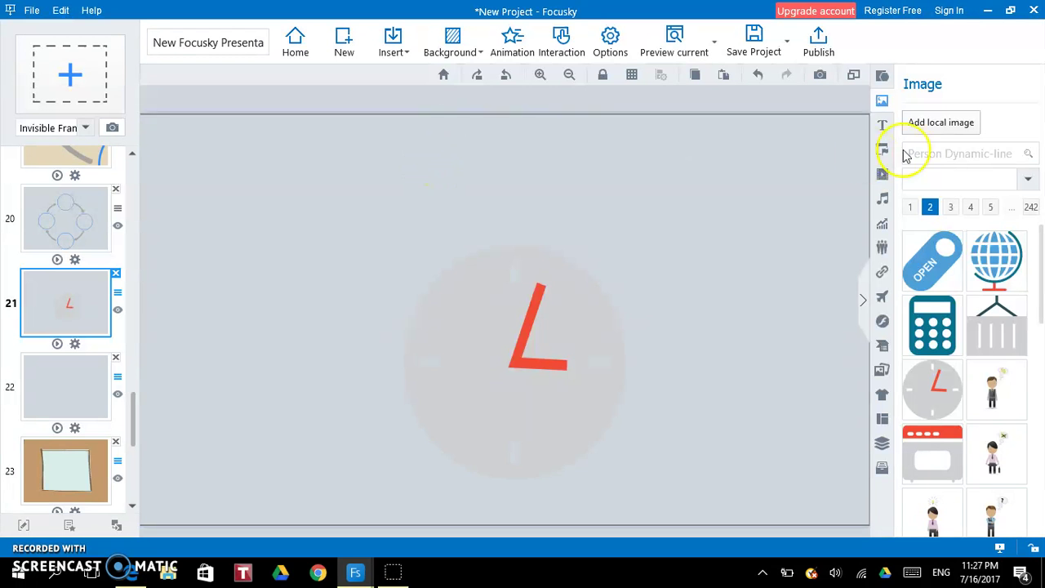
Look at slide 21's transition mode settings and its options for subtitling and voice narration, delay time and remarks
click(906, 122)
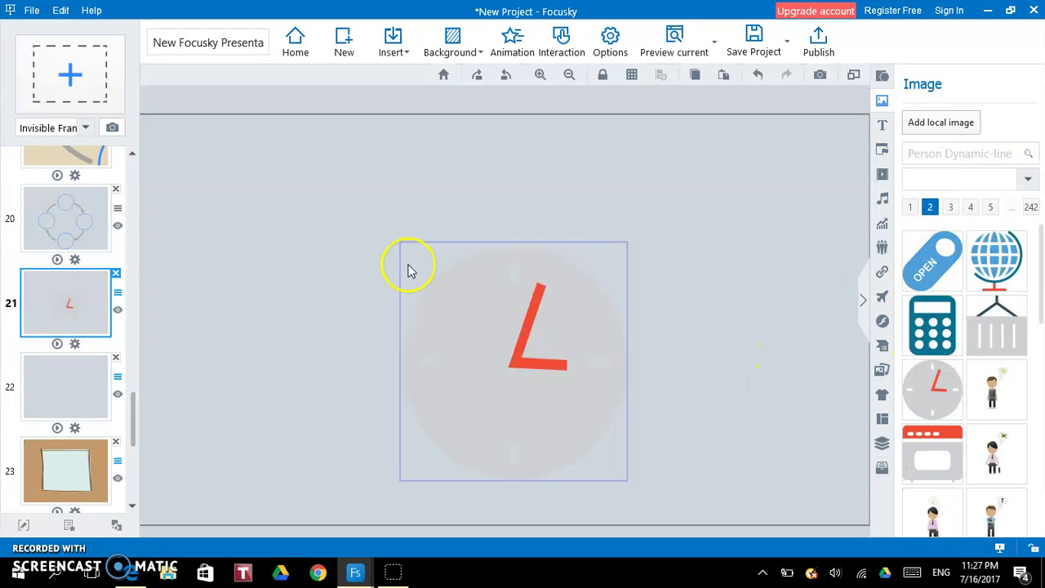
click(74, 344)
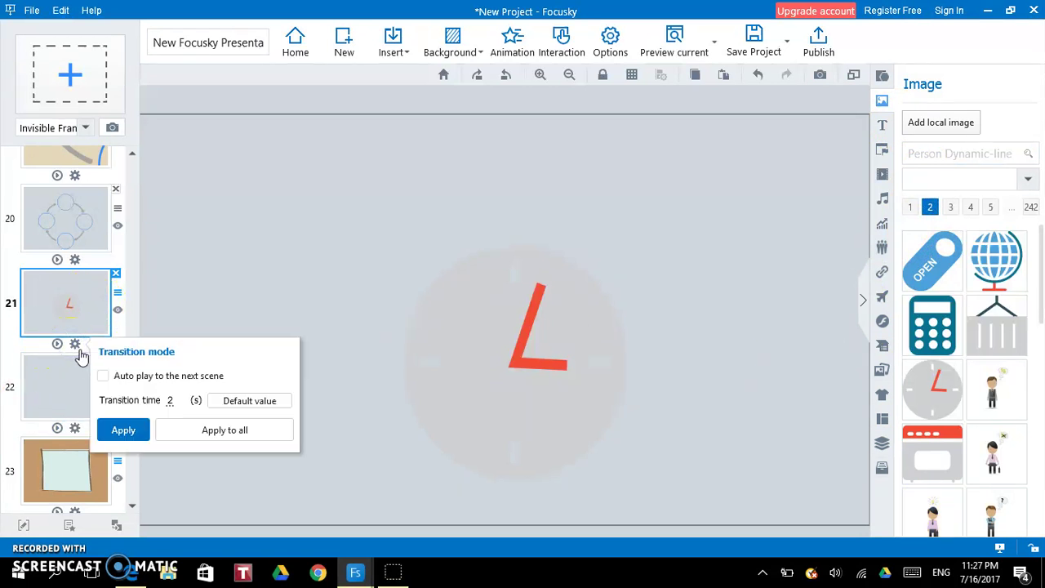
click(118, 311)
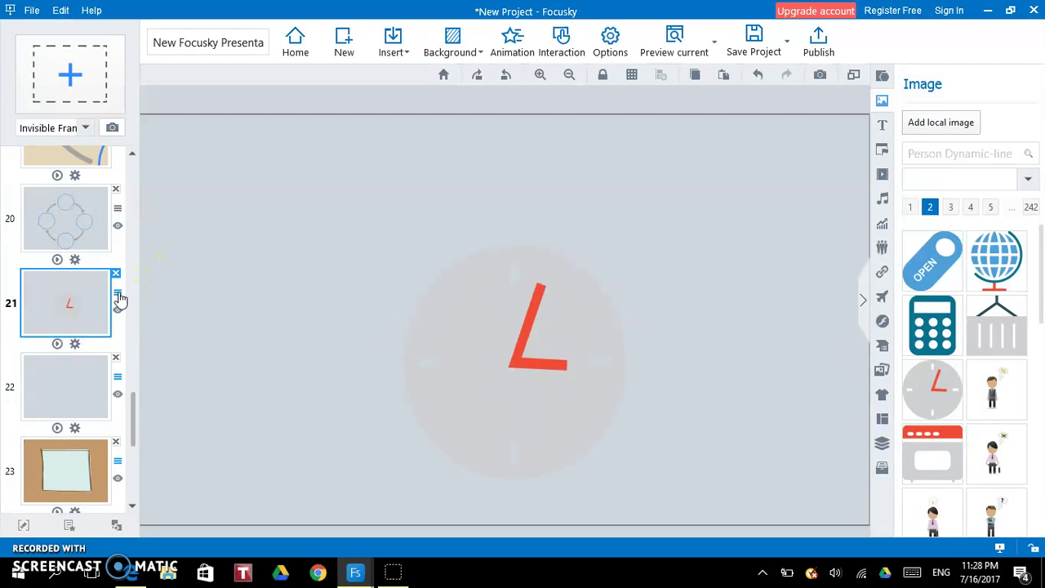
click(118, 294)
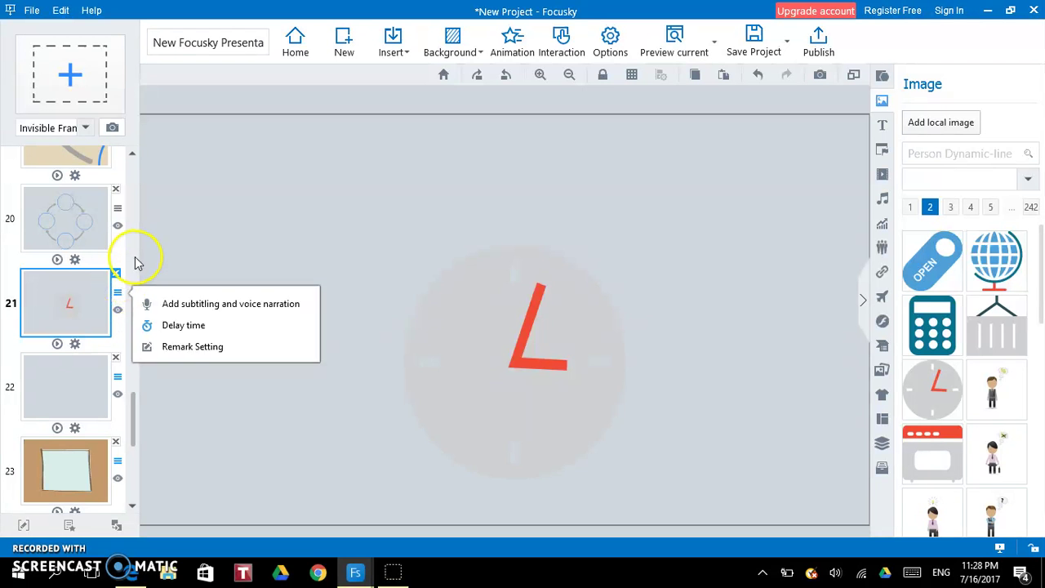
Delete slide 21, the slide with the enlarged clock
click(119, 278)
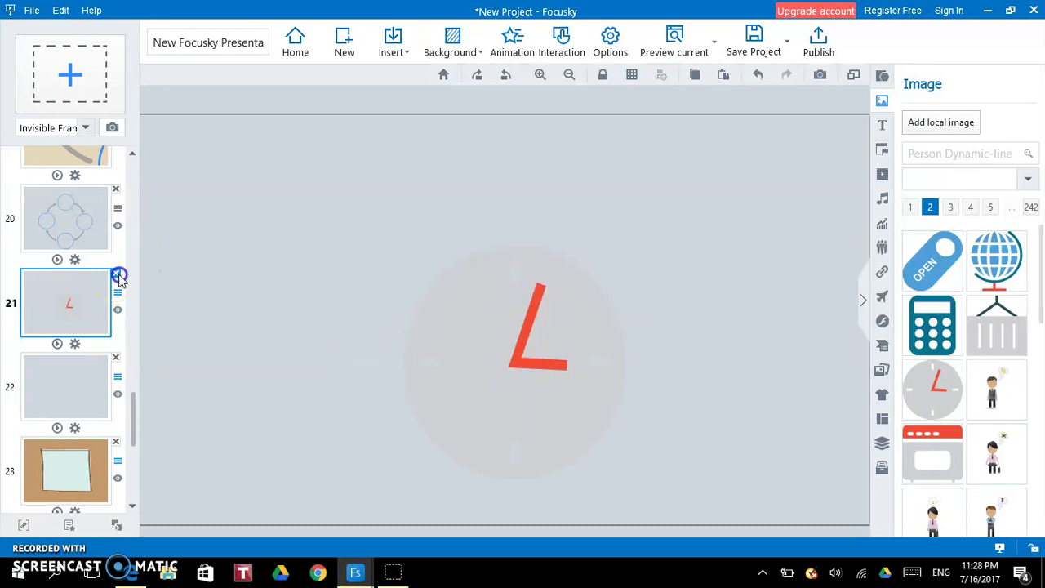
click(117, 275)
Go to slide 22 with the light blue note on a brown background and insert the grey clock image on it
click(59, 442)
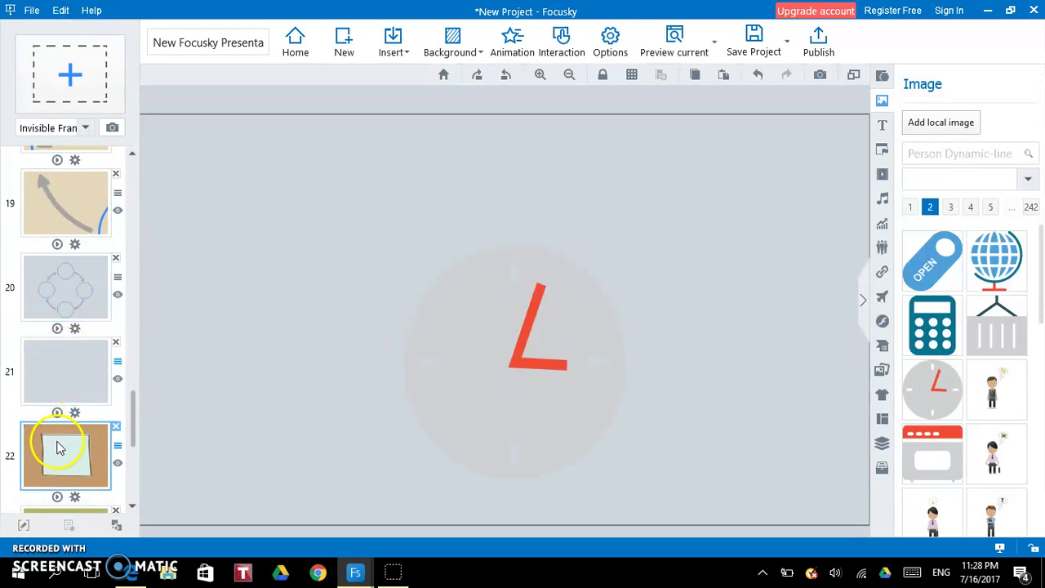
click(235, 331)
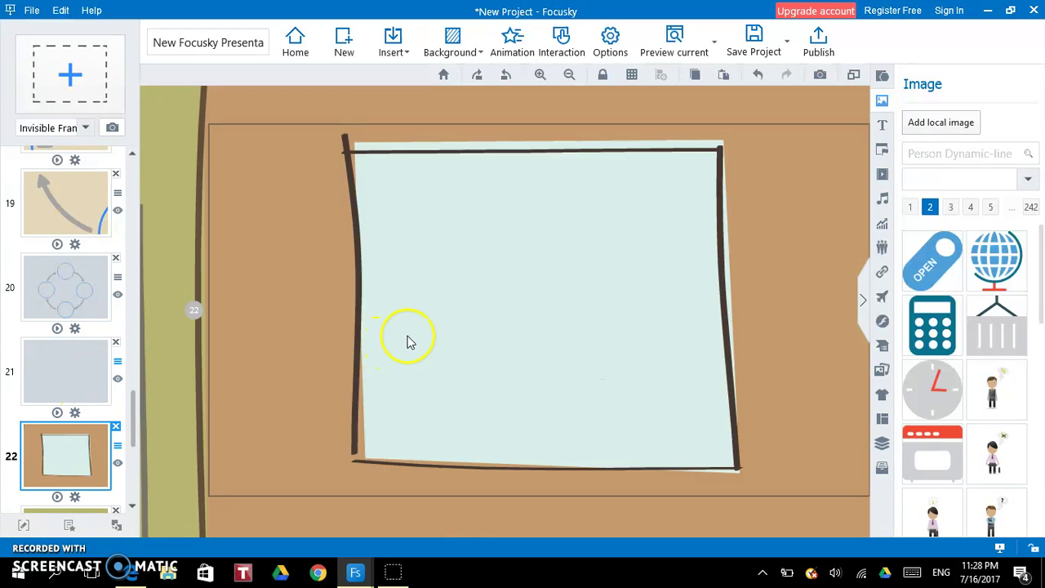
click(935, 384)
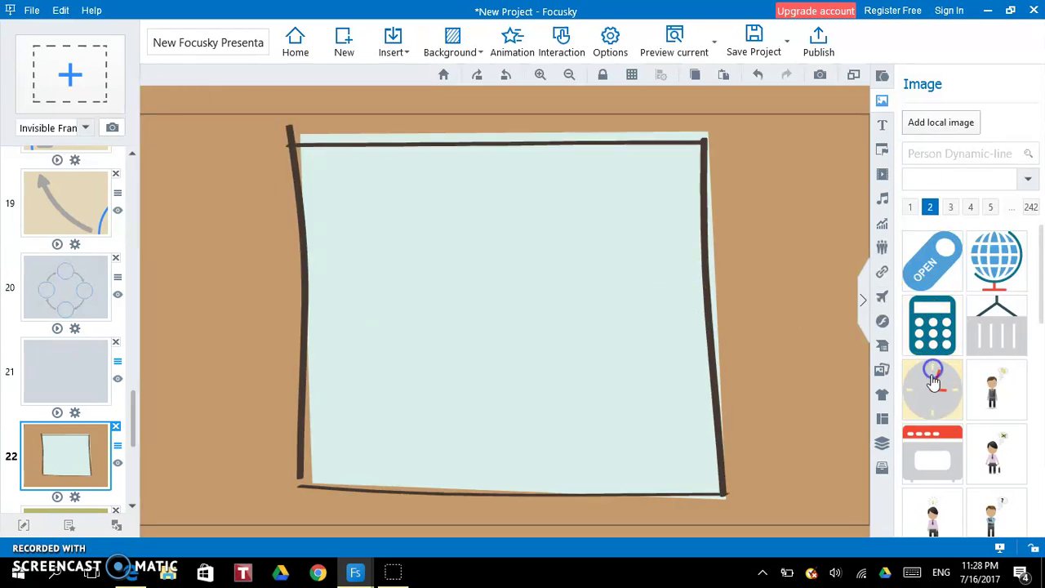
click(494, 257)
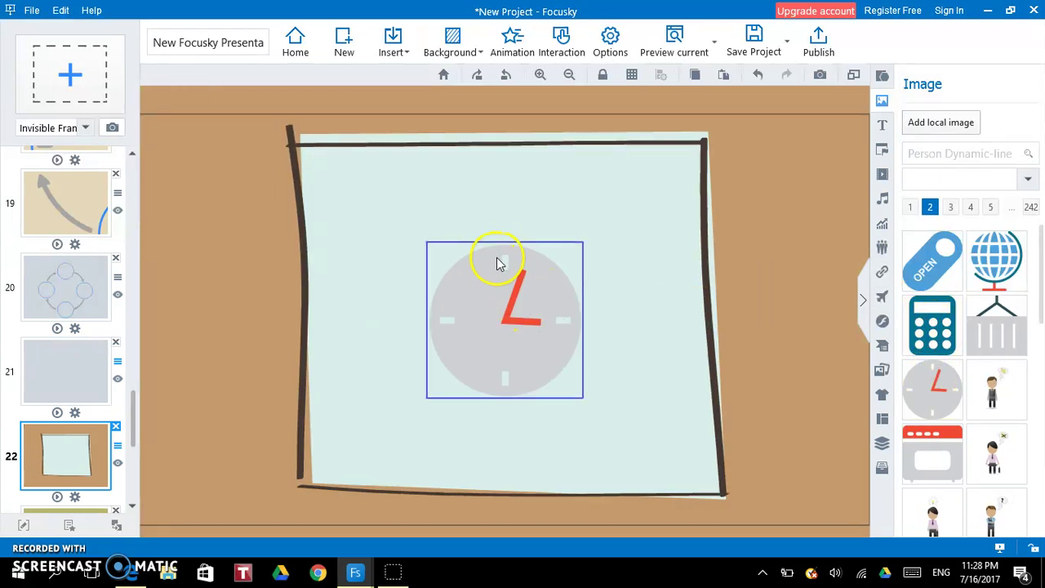
Reposition the clock on slide 22's light blue note and enlarge it in both width and height
drag(504, 236, 504, 199)
click(423, 305)
drag(391, 309, 389, 307)
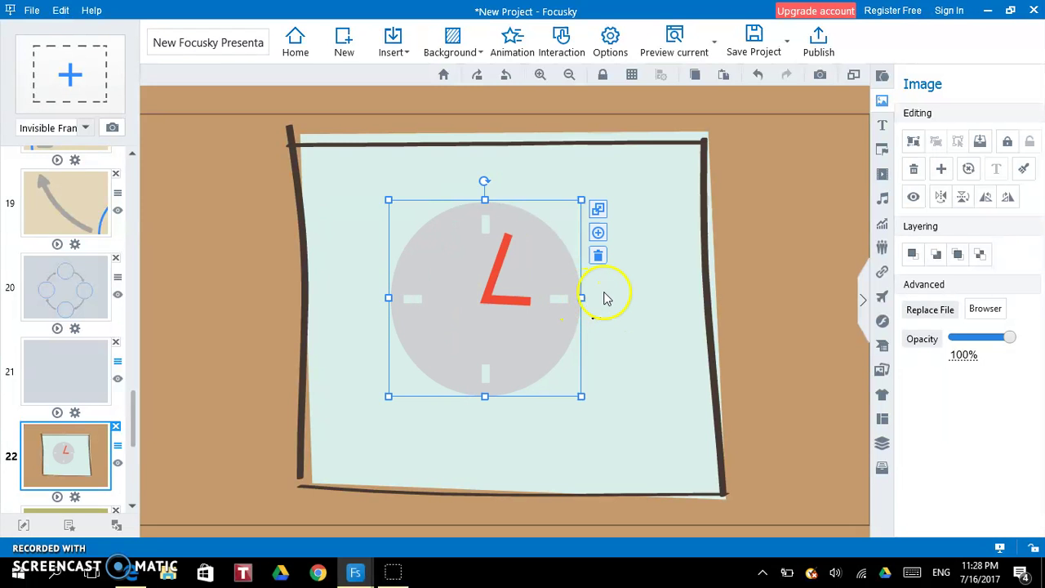
drag(582, 299, 624, 296)
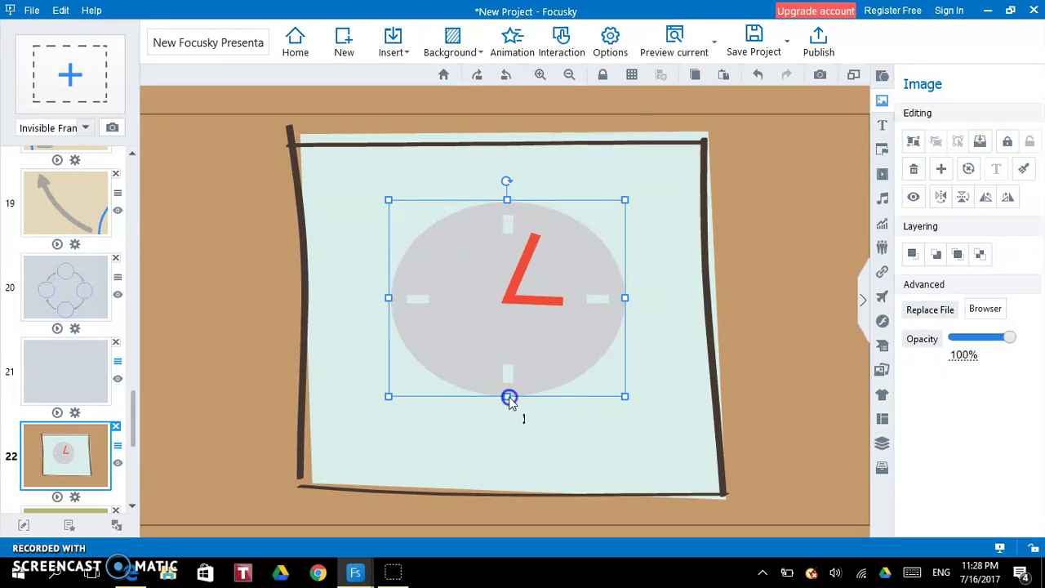
drag(508, 398, 506, 415)
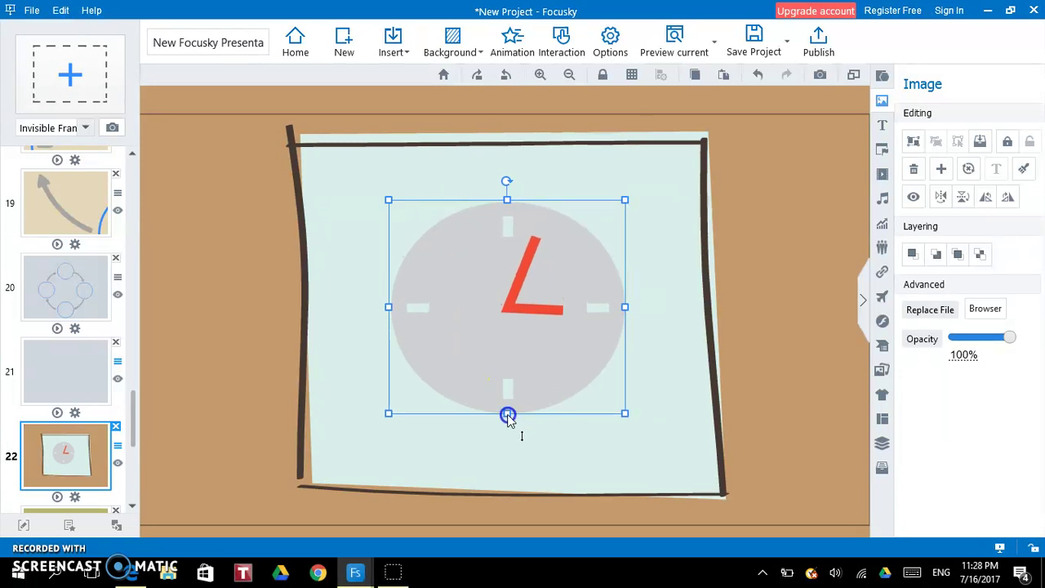
Insert the green holly garland animation from the SWF library on slide 22
click(883, 321)
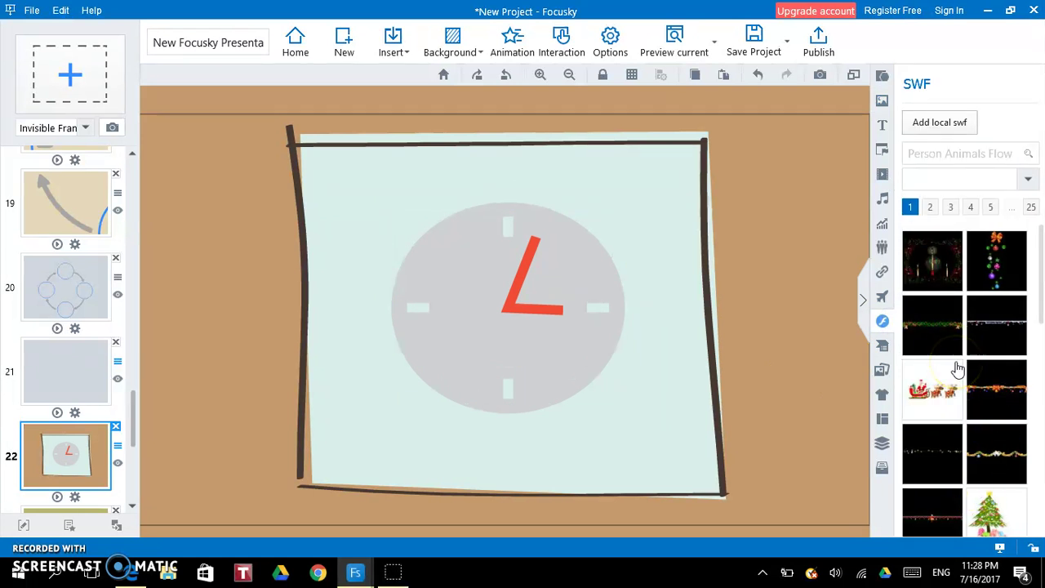
click(959, 324)
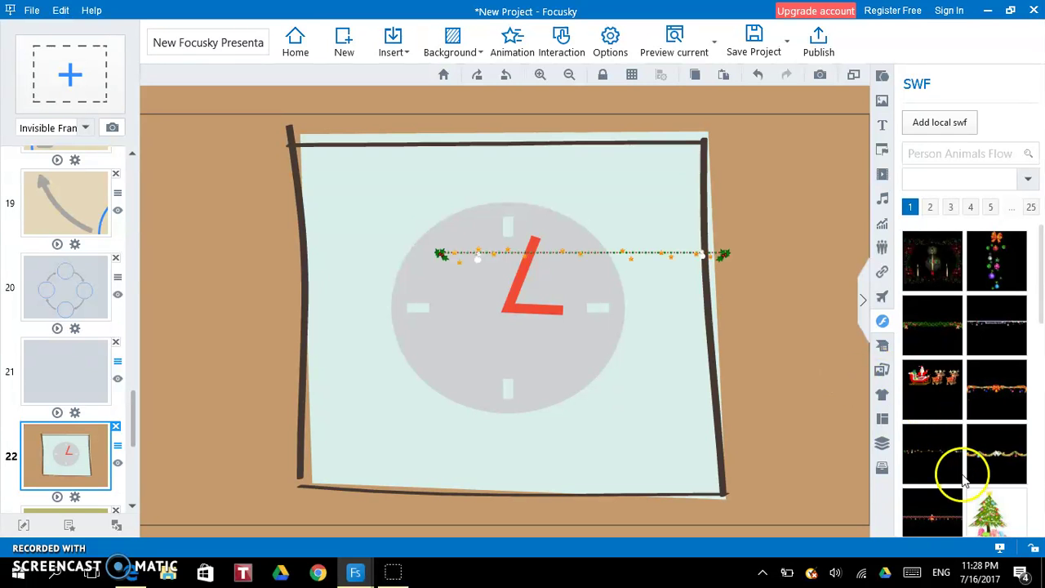
click(711, 256)
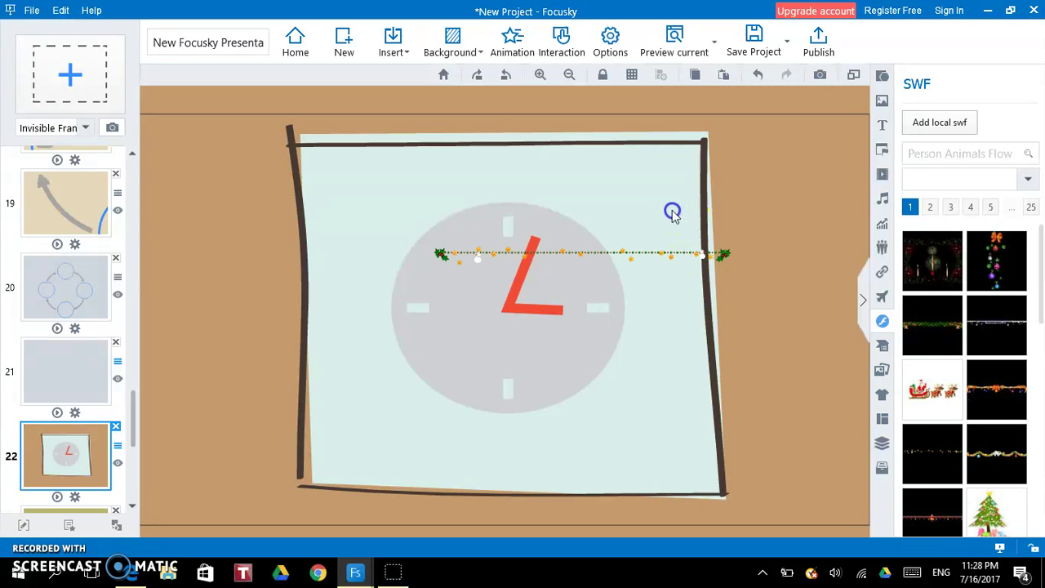
Move the garland to the note's upper edge and stretch it on both sides beyond the note's width
drag(731, 253, 645, 126)
drag(711, 144, 832, 136)
drag(346, 144, 208, 137)
click(728, 401)
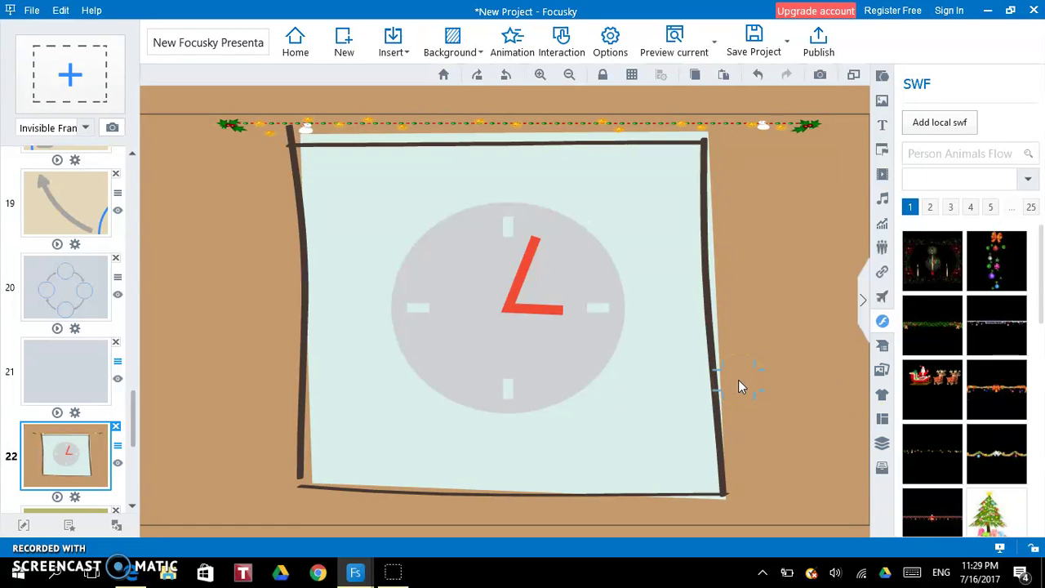
scroll(739, 379, down, 2)
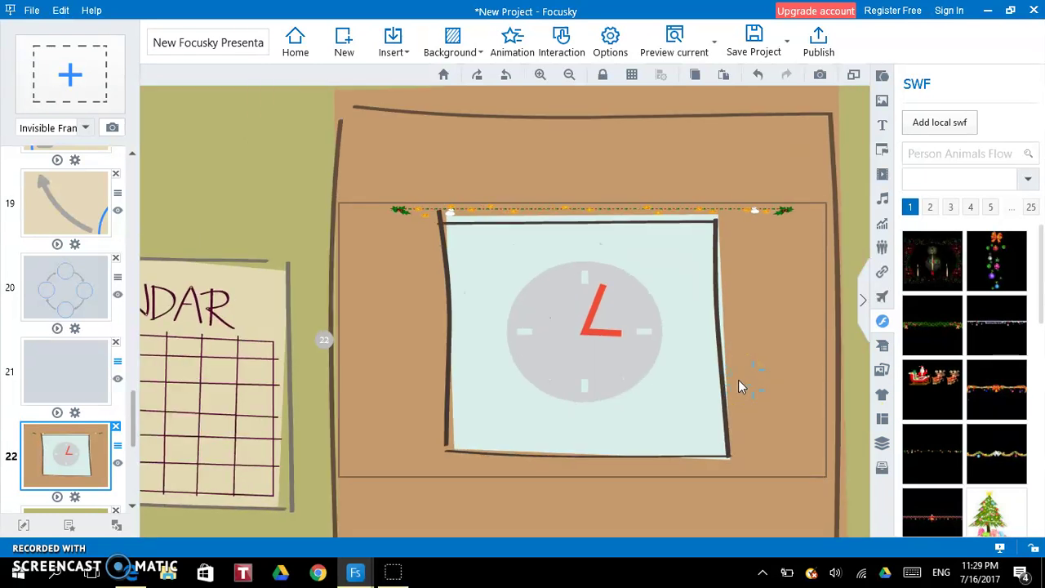
scroll(739, 380, up, 2)
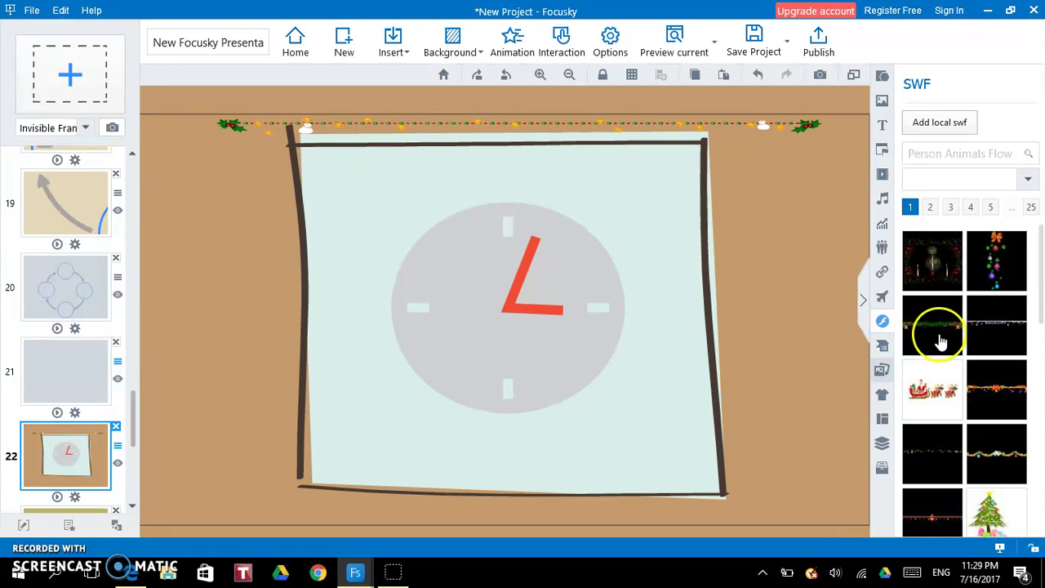
Insert the Christmas tree SWF animation on slide 22 and place it in the slide's lower-left corner
drag(925, 407, 744, 380)
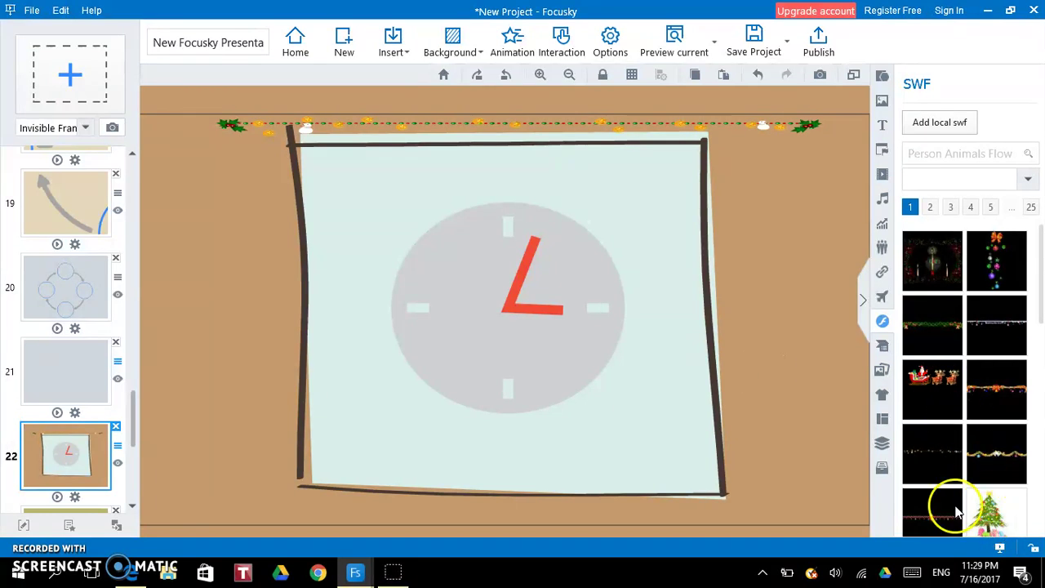
click(752, 385)
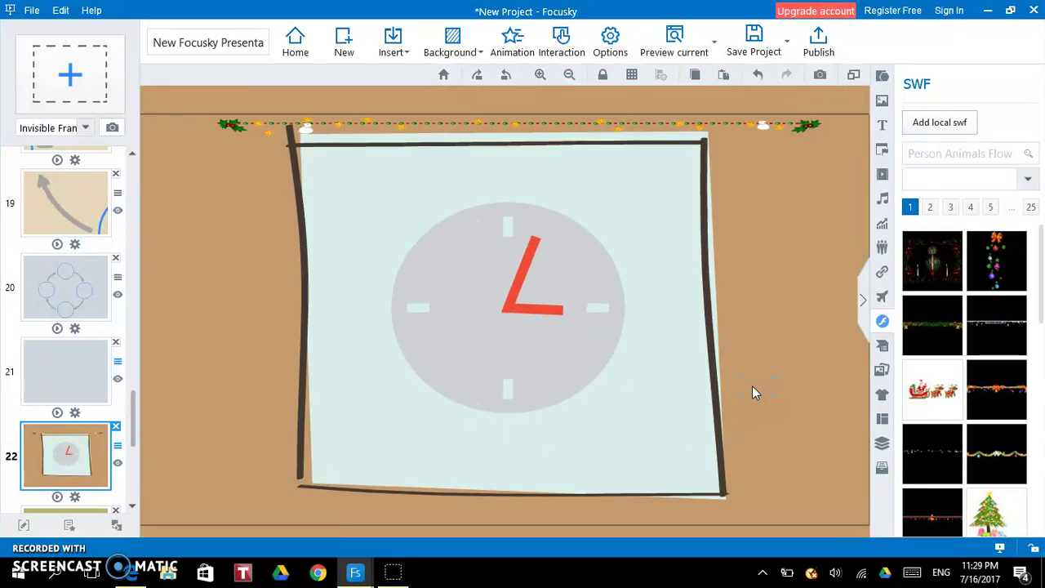
click(849, 272)
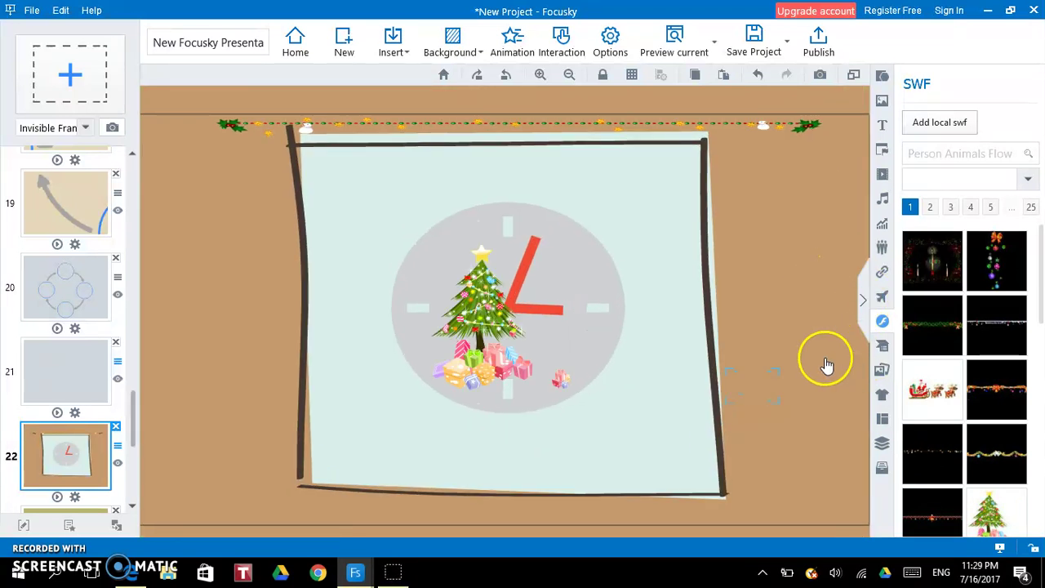
click(317, 374)
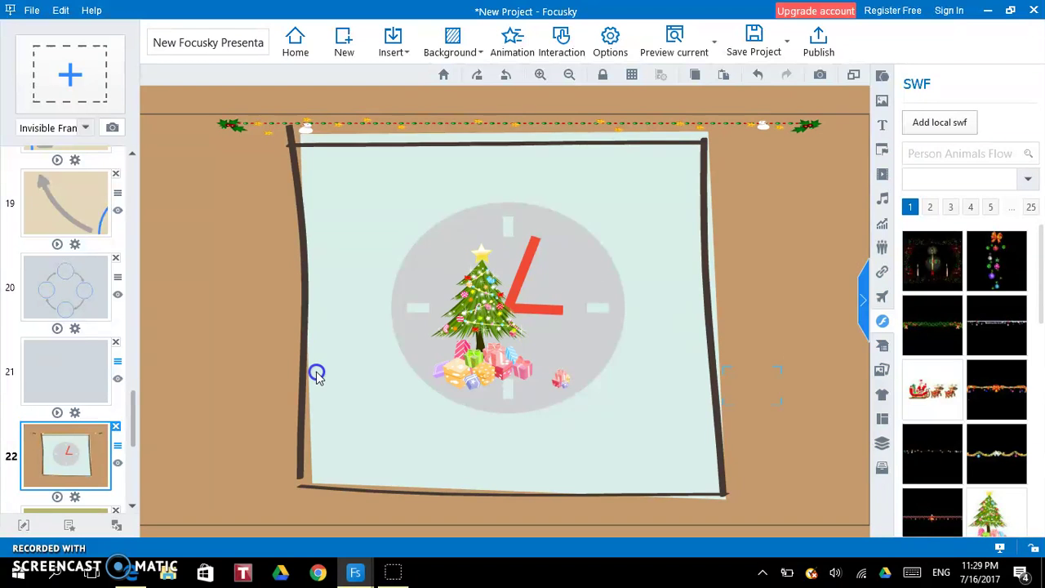
drag(482, 319, 199, 488)
click(270, 408)
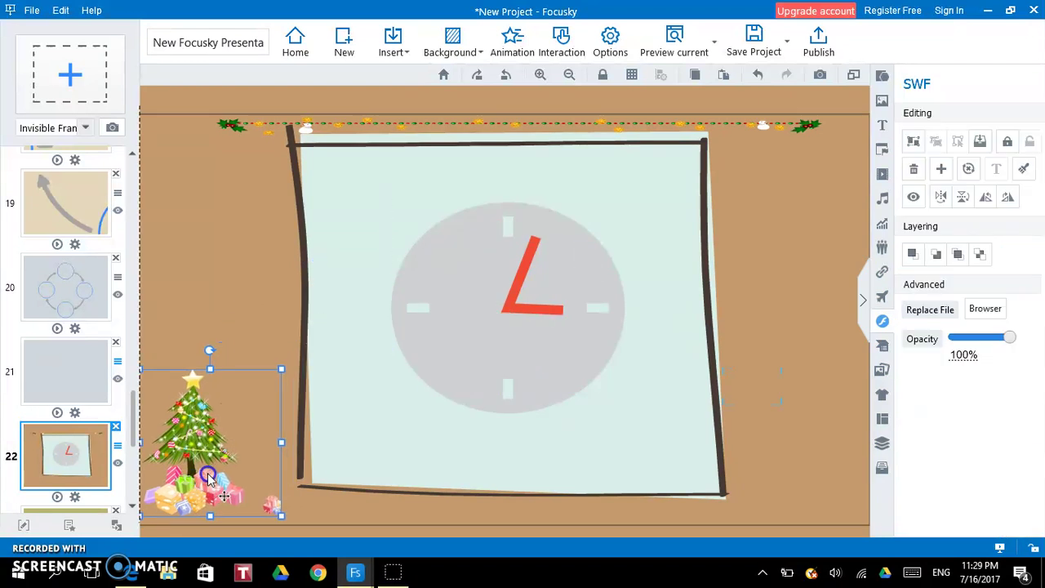
click(347, 465)
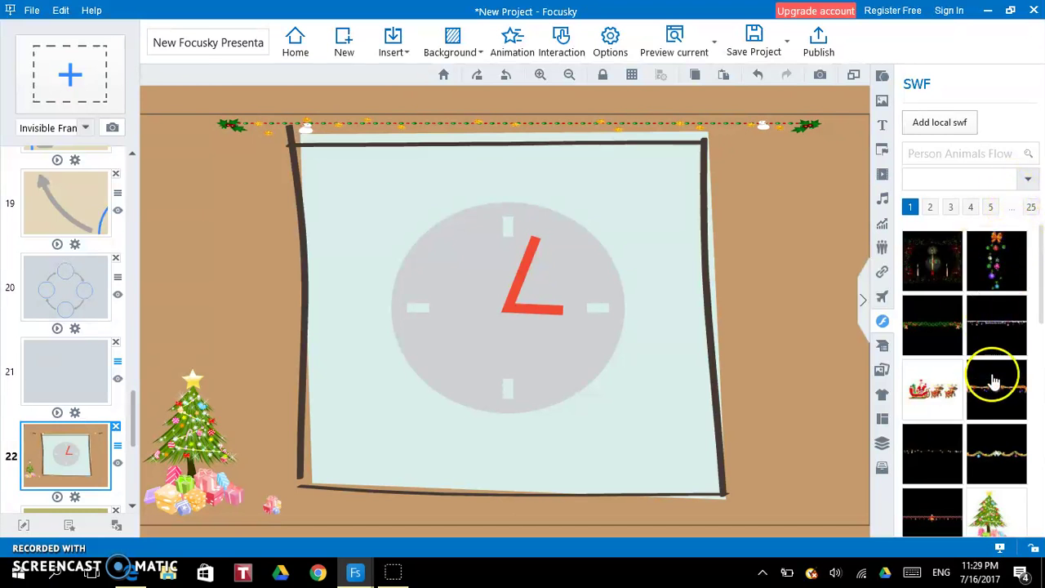
Go to slide 21 and apply the Coffee theme to the presentation
click(883, 397)
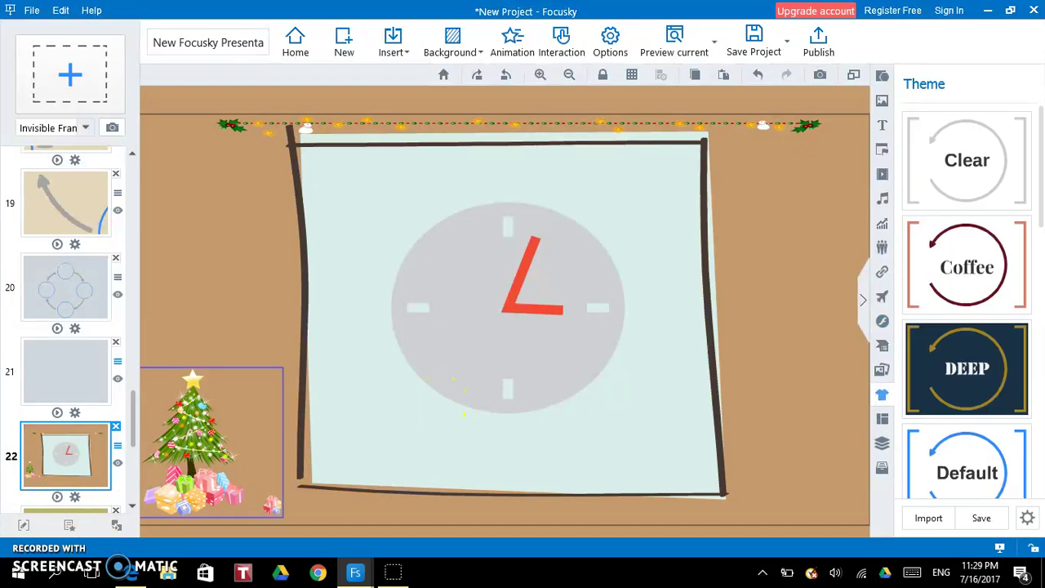
click(56, 375)
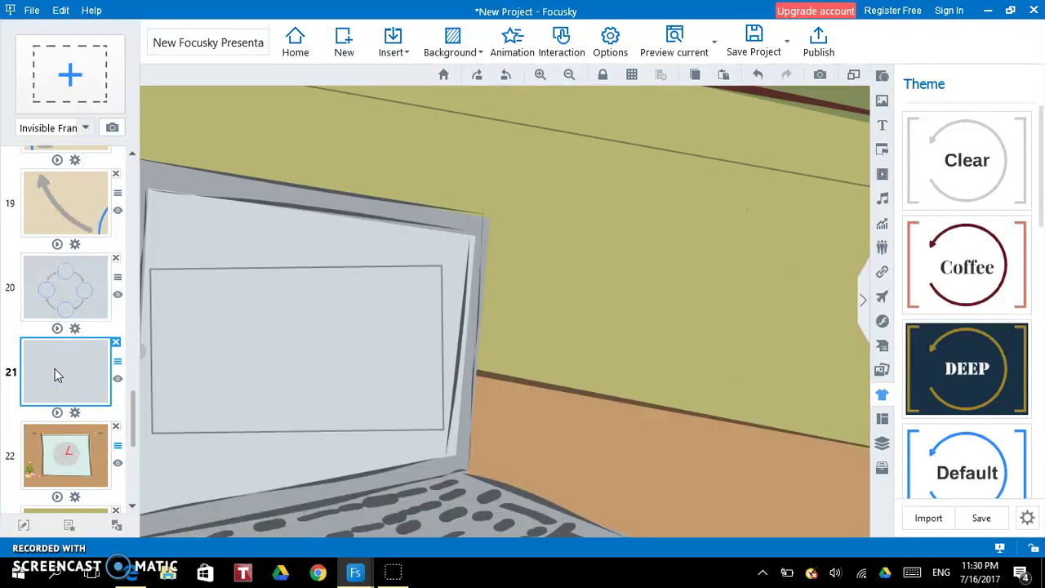
click(947, 253)
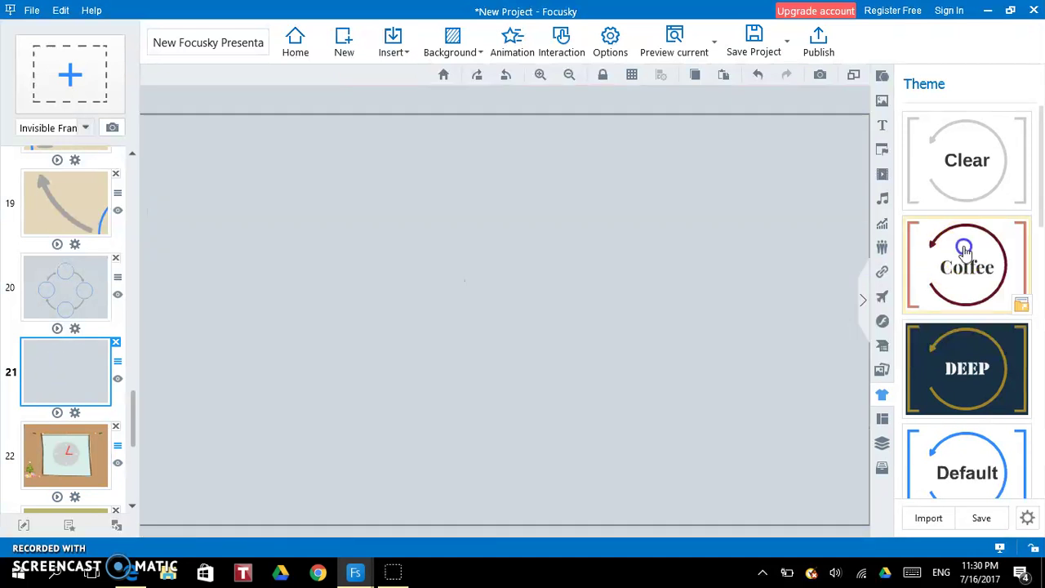
click(966, 245)
click(965, 246)
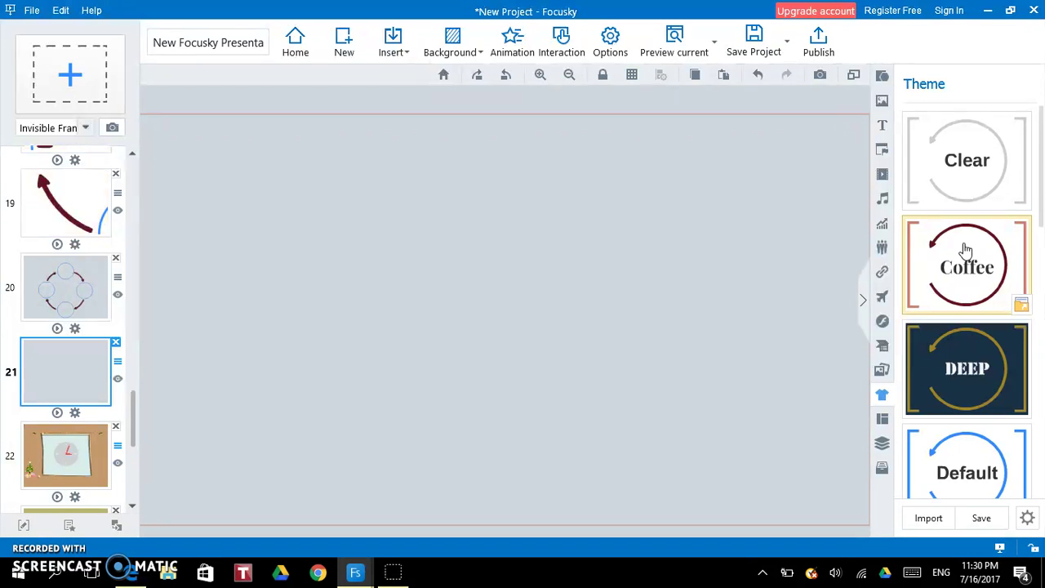
click(800, 273)
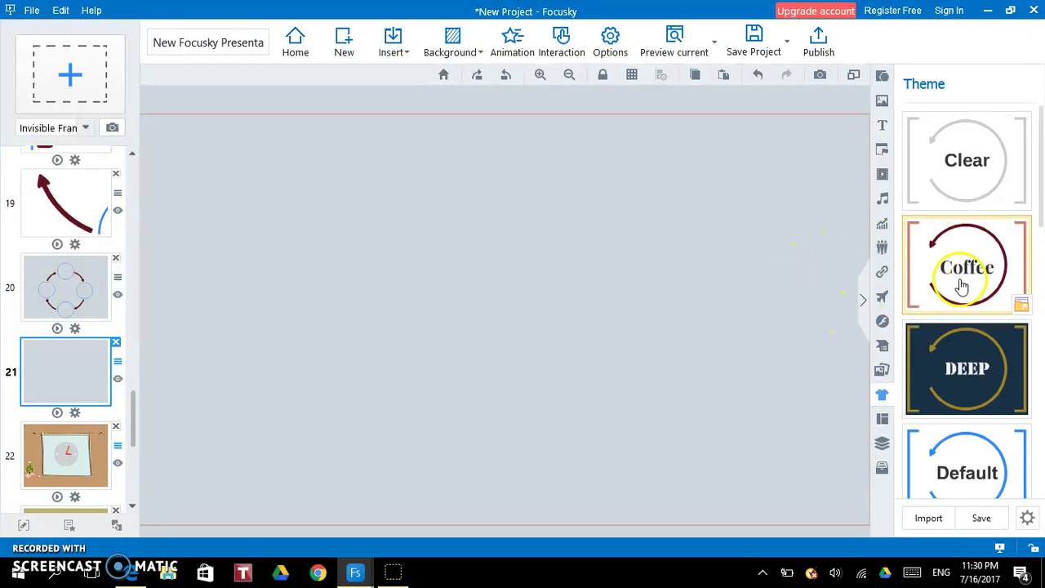
click(530, 348)
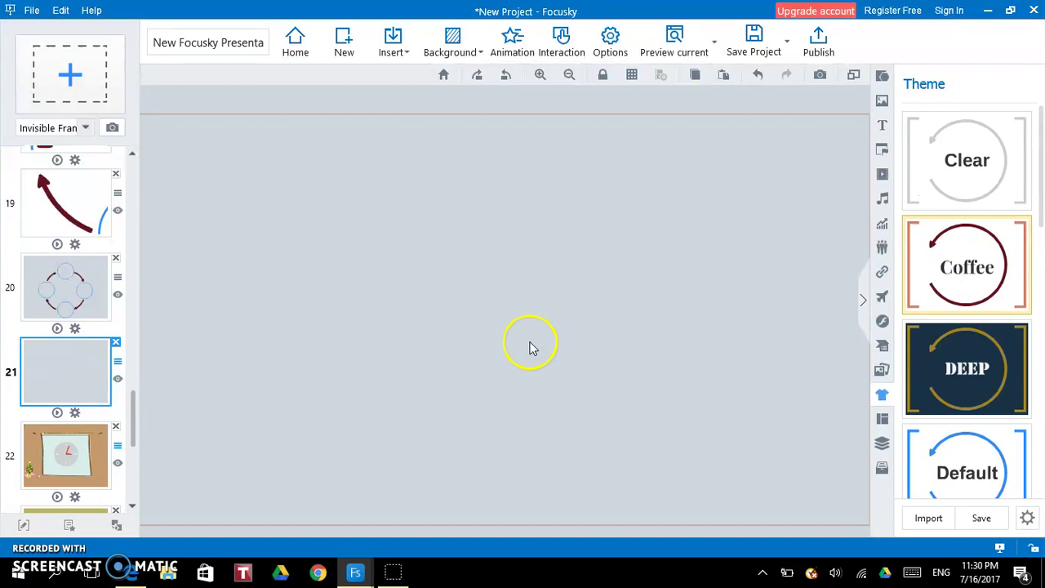
Go to slide 19 with the curved arrow and apply the Flight theme to the presentation
click(61, 200)
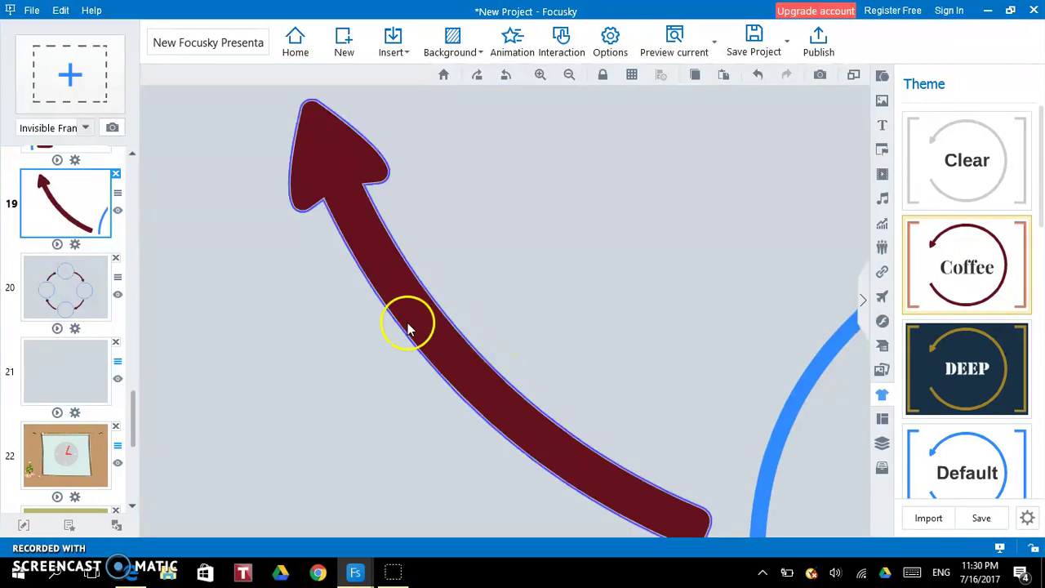
scroll(484, 394, down, 2)
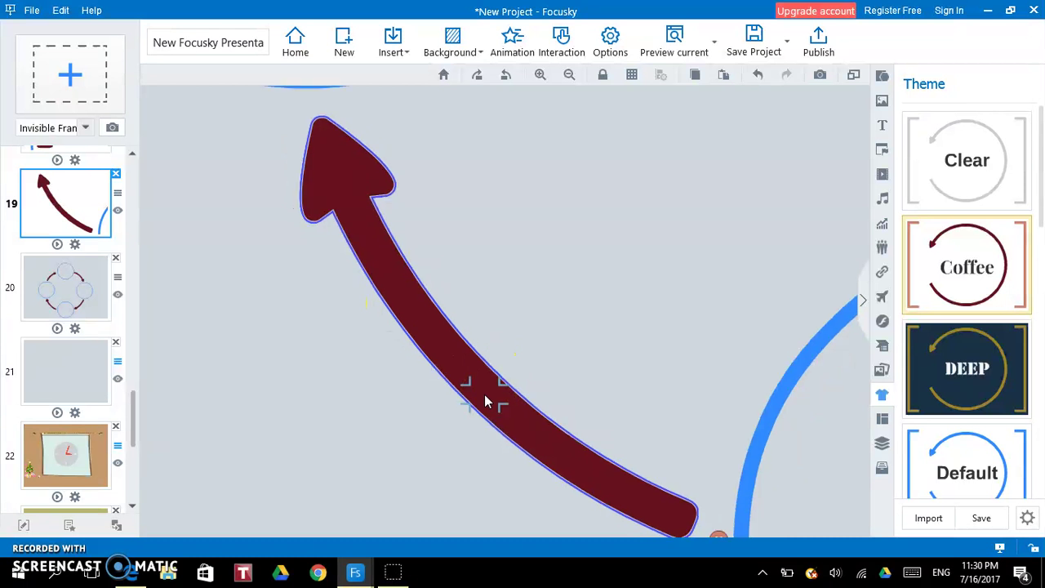
scroll(485, 401, down, 1)
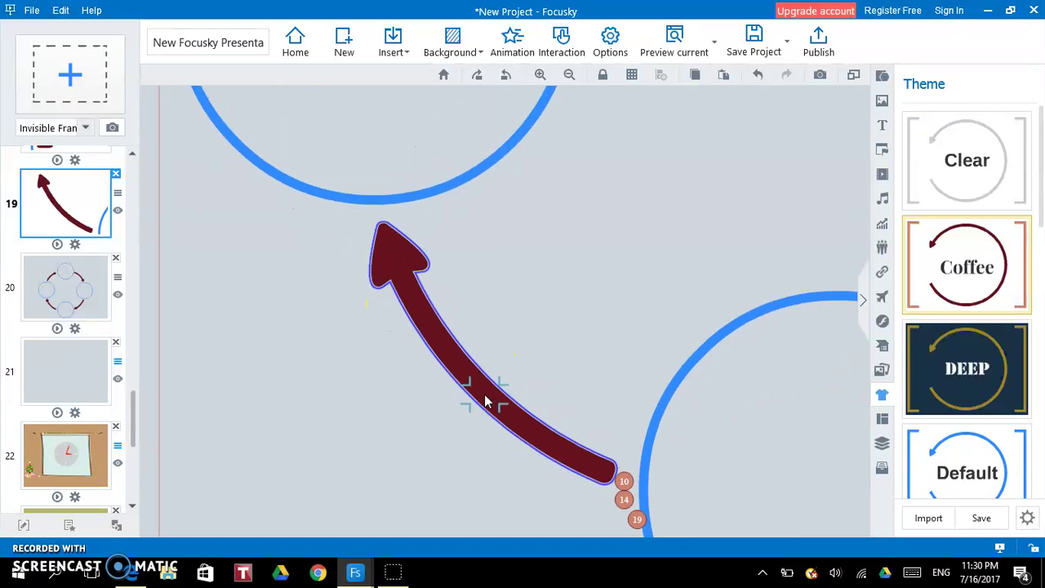
mouse_move(981, 270)
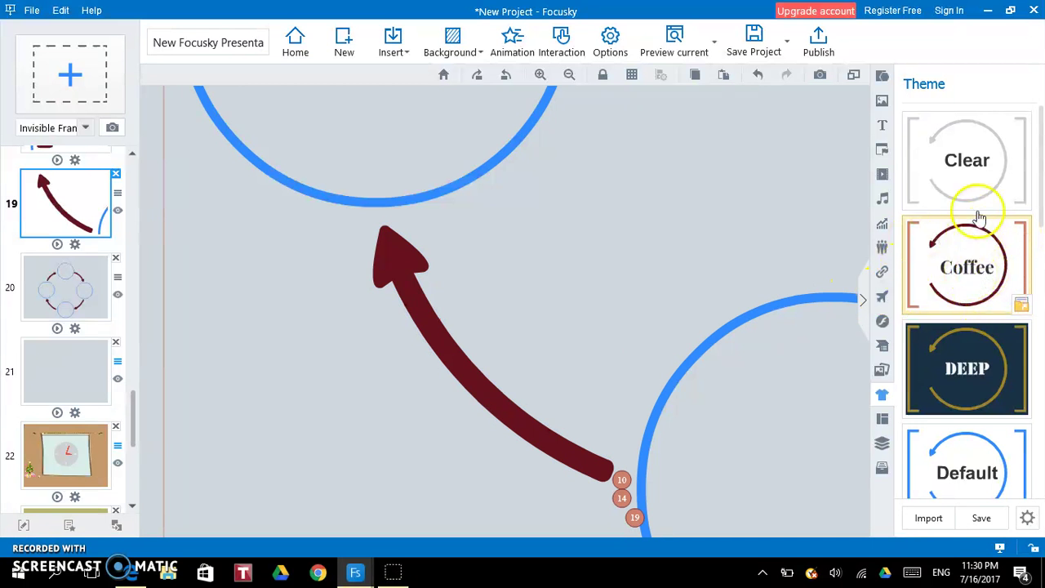
mouse_move(989, 381)
scroll(988, 382, down, 2)
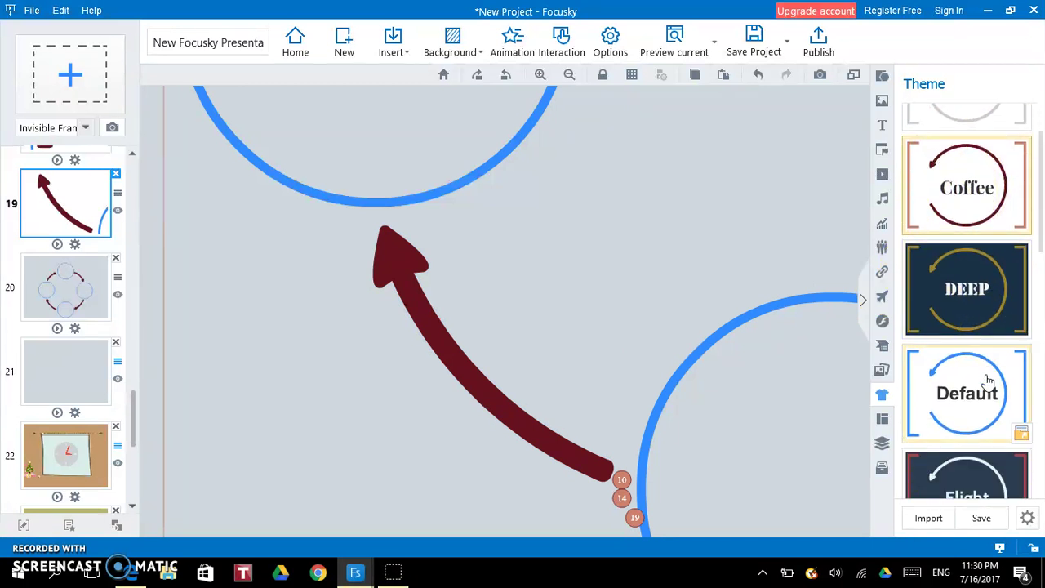
scroll(993, 168, down, 2)
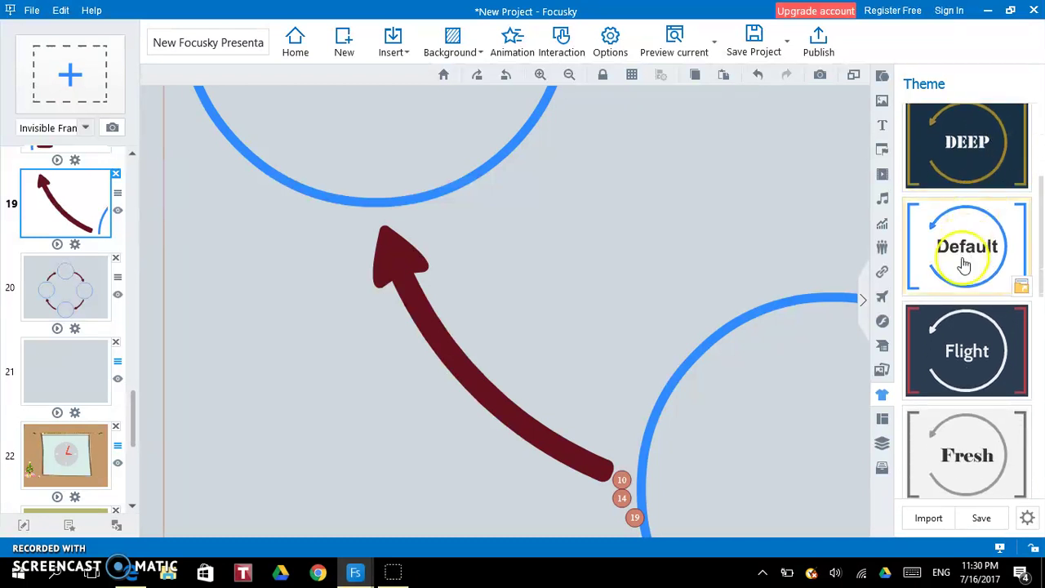
click(957, 351)
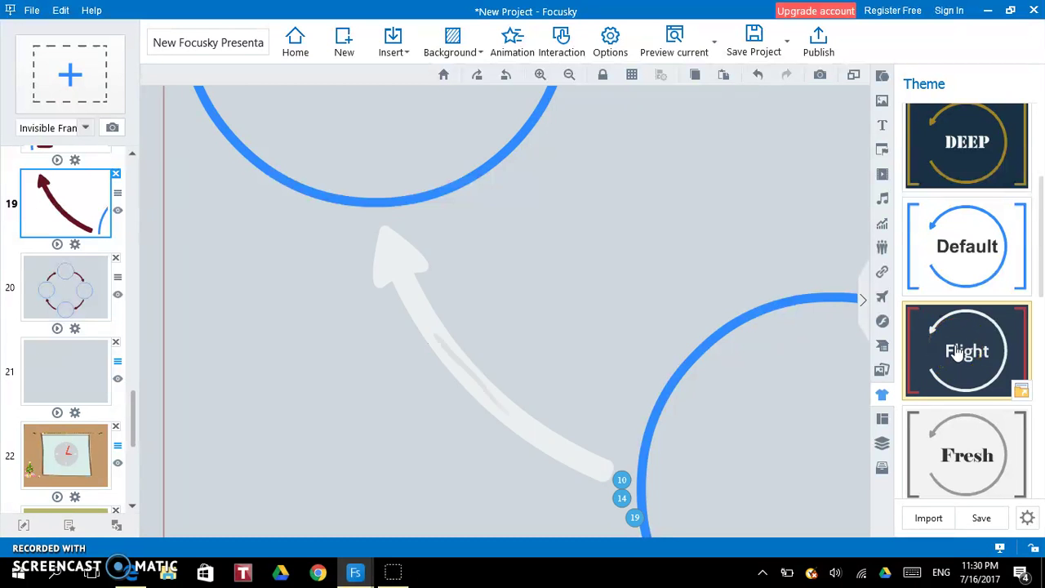
Move slide 19's curved arrow so its head touches the upper circle, try a dark red style on it and recolor it dark blue
click(558, 433)
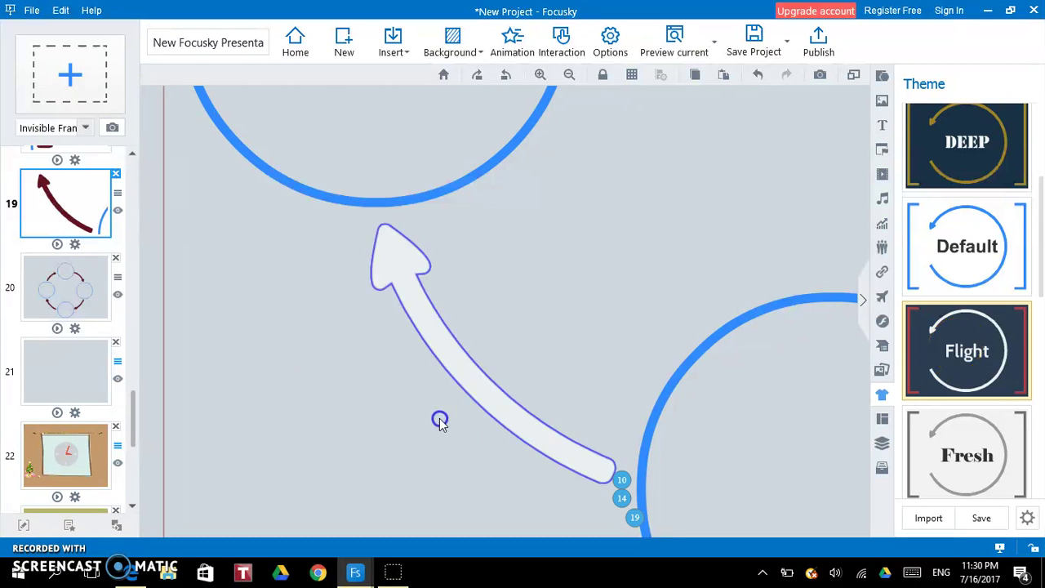
click(397, 292)
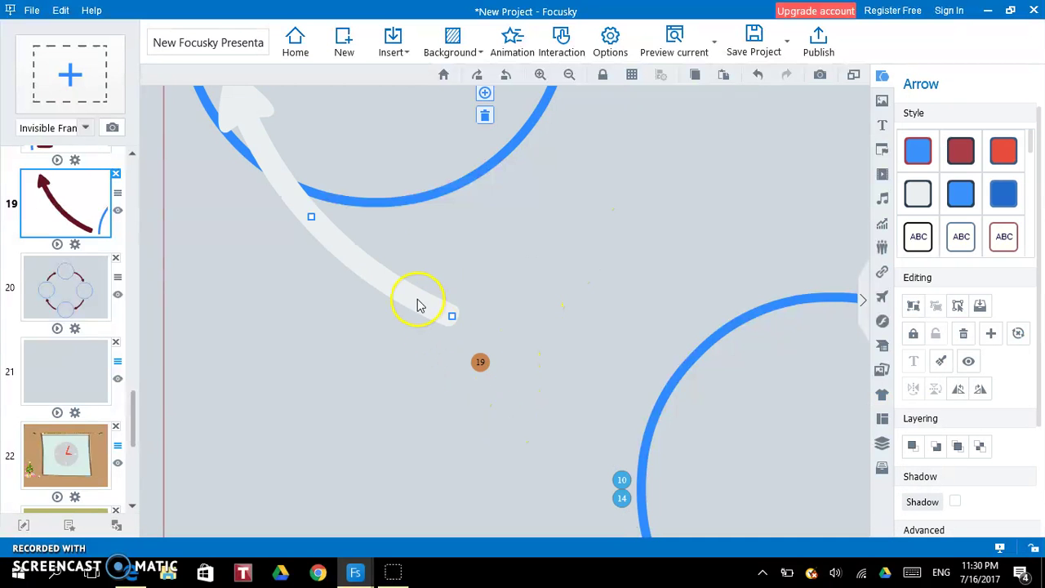
drag(434, 308, 562, 419)
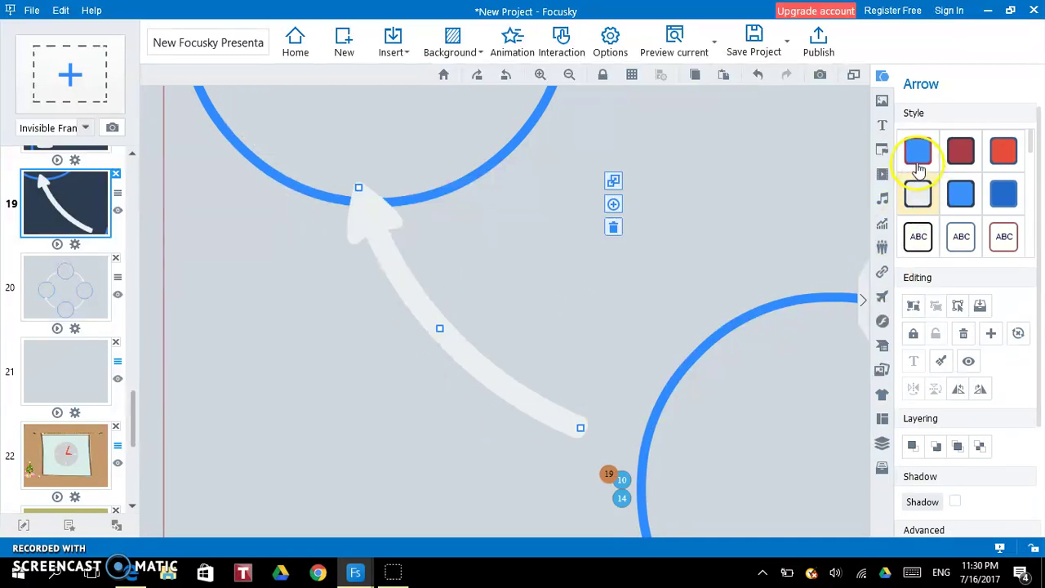
click(961, 151)
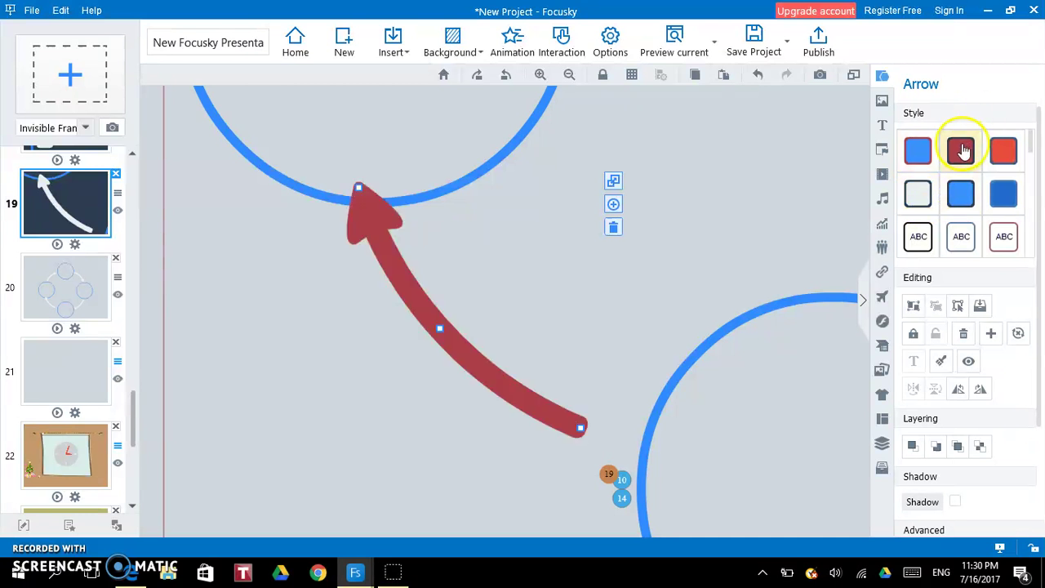
click(996, 156)
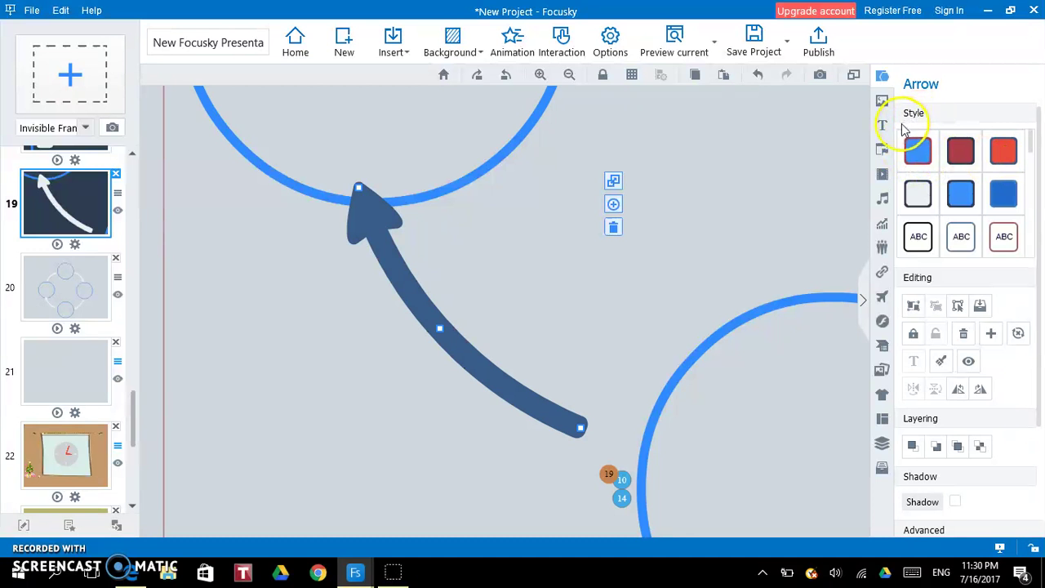
Open the Smart Art library and look over its available layouts
click(887, 357)
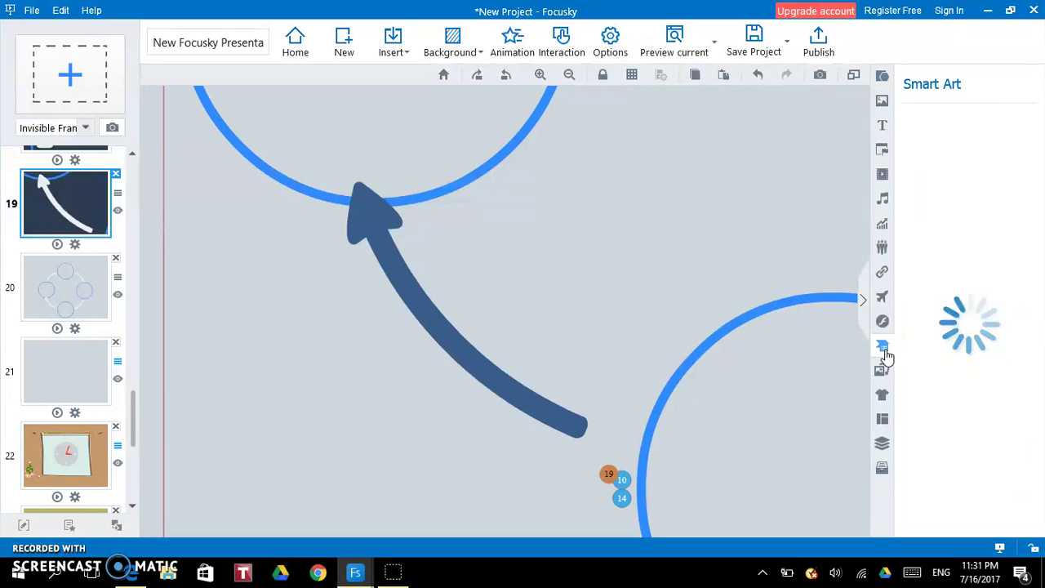
click(886, 149)
click(884, 79)
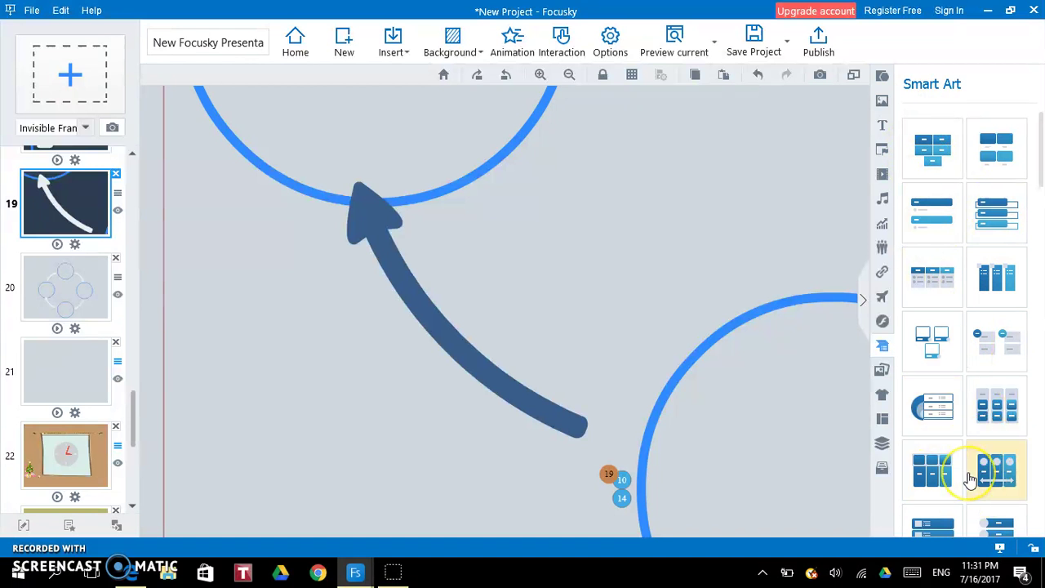
scroll(969, 479, down, 1)
scroll(971, 480, down, 3)
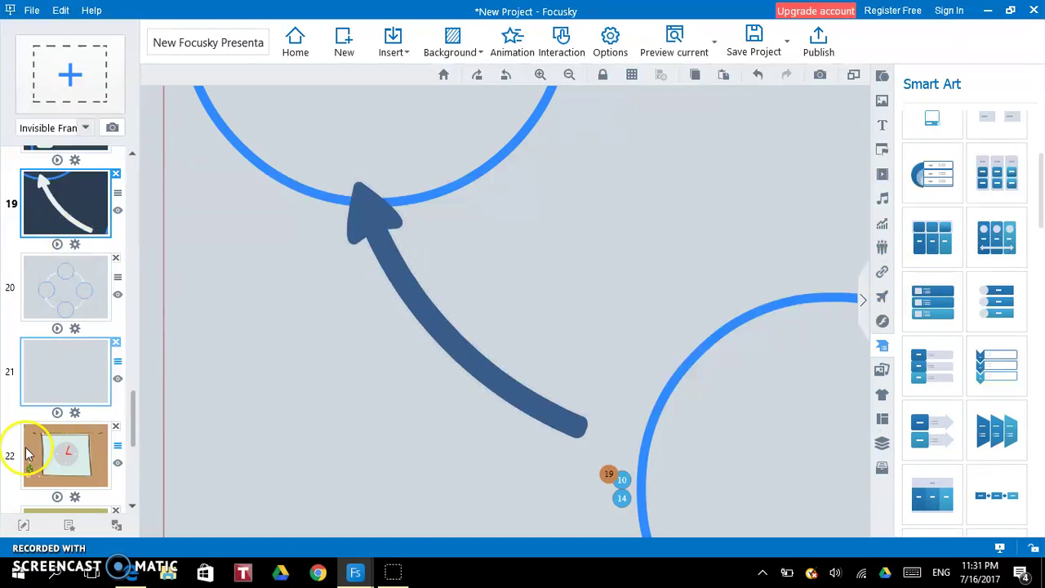
Go to slide 22 and draw a wide, short rectangular link area in the space above the clock
click(57, 457)
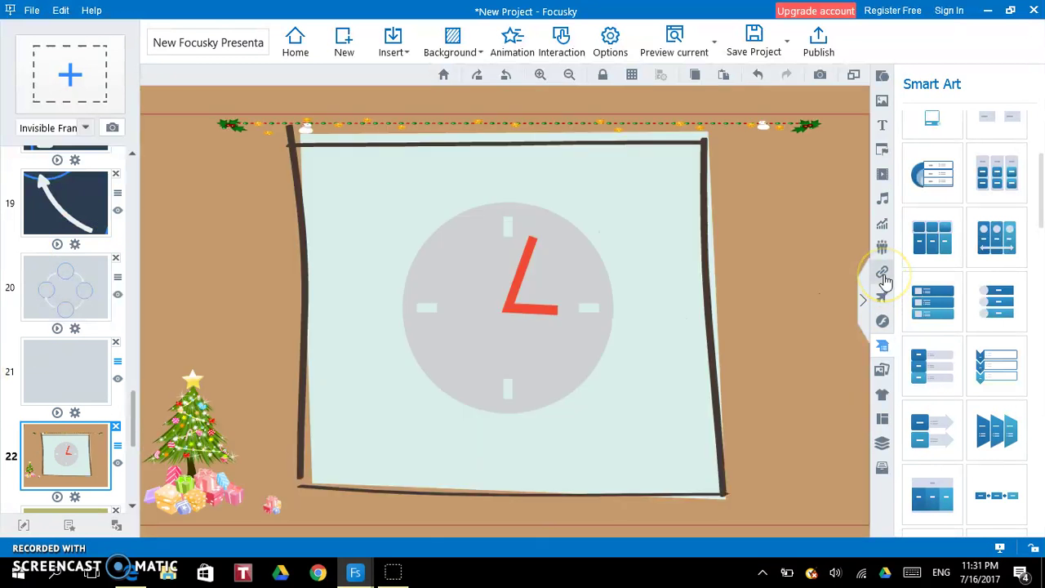
click(885, 278)
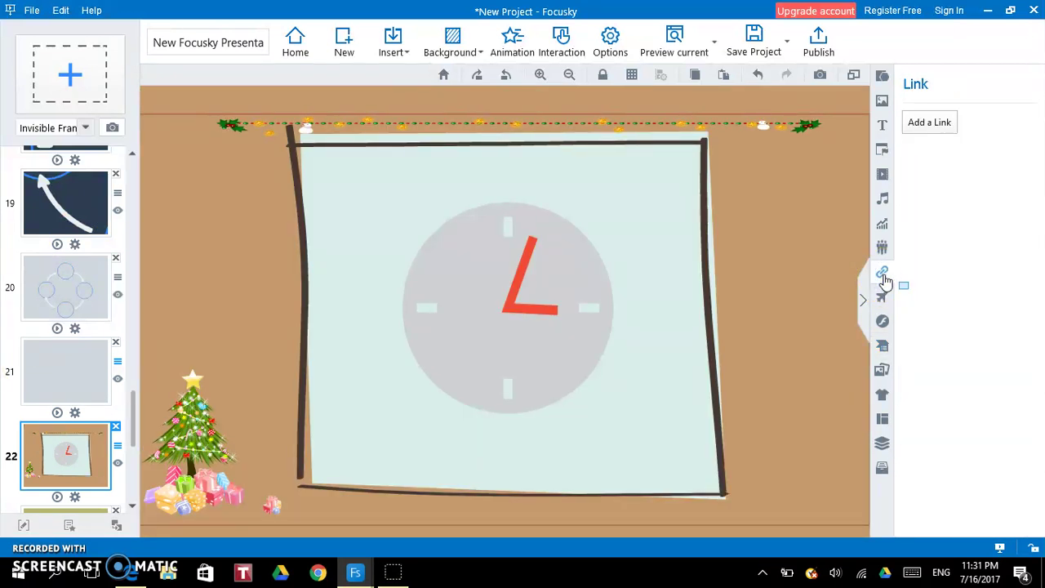
click(934, 129)
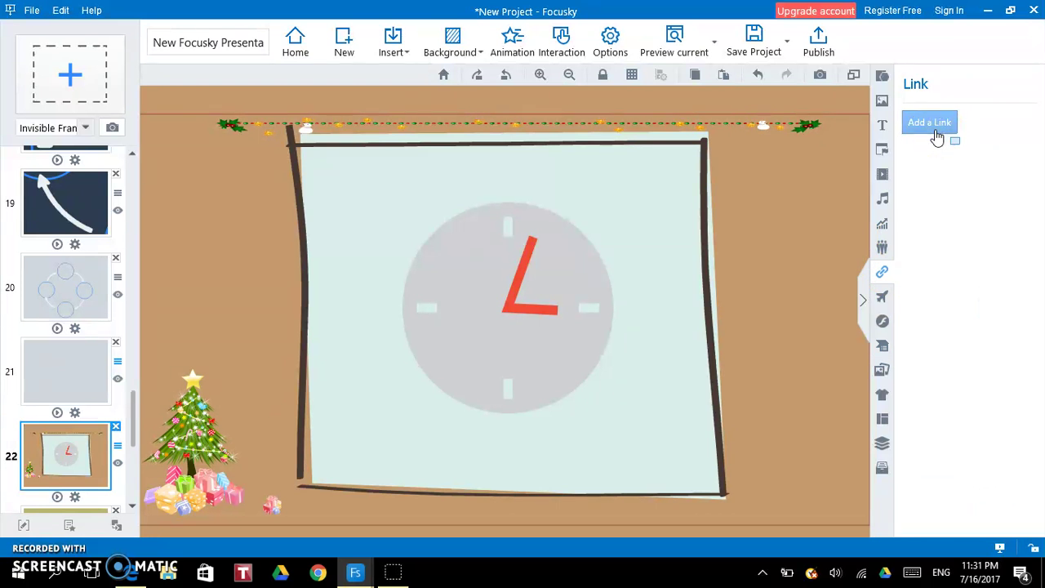
click(941, 134)
click(943, 127)
click(933, 146)
click(933, 138)
click(931, 128)
click(936, 134)
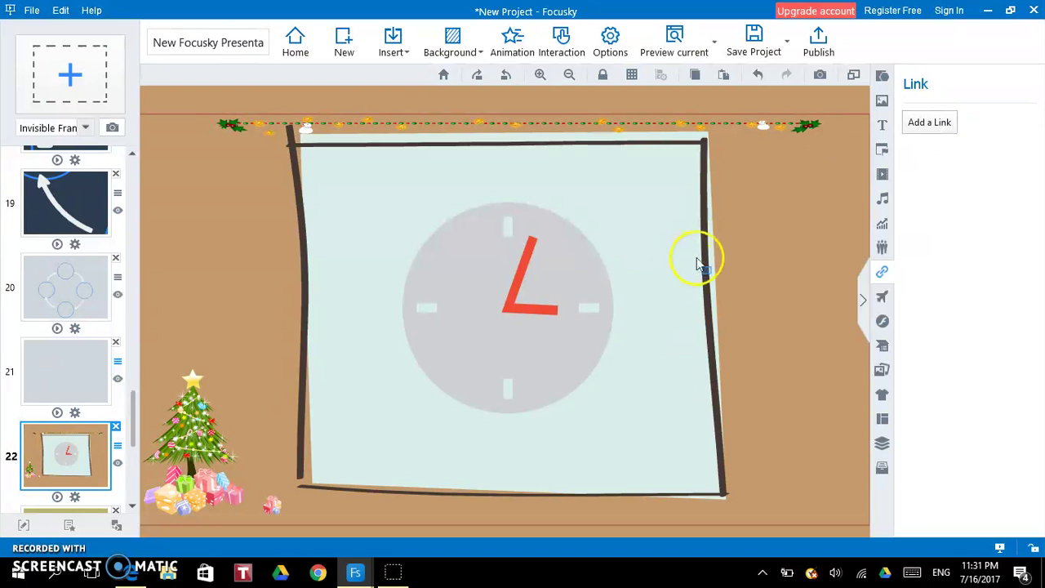
drag(356, 164, 501, 193)
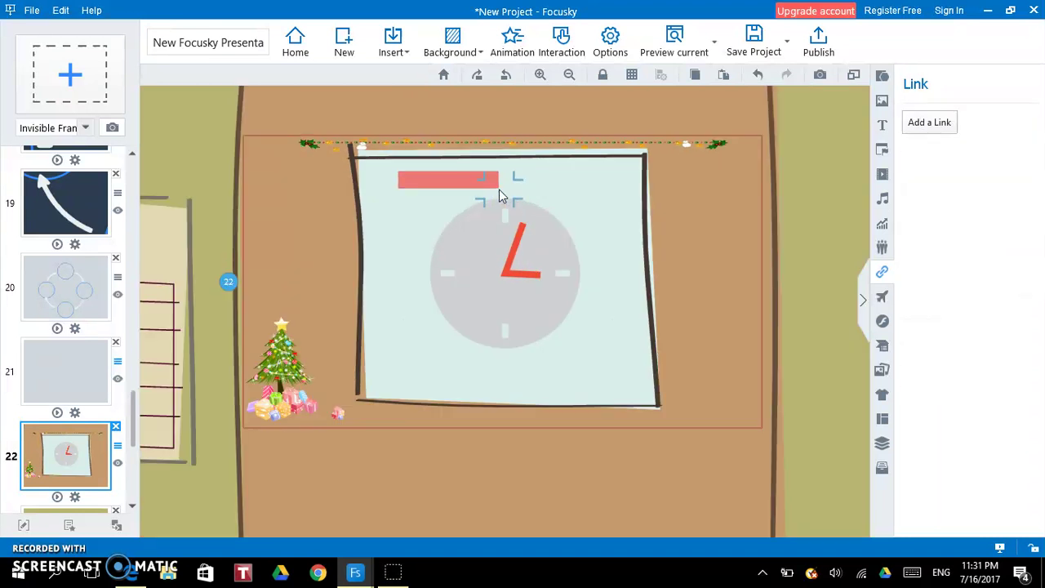
Select the red link area above the clock on slide 22 and delete it
scroll(499, 190, up, 3)
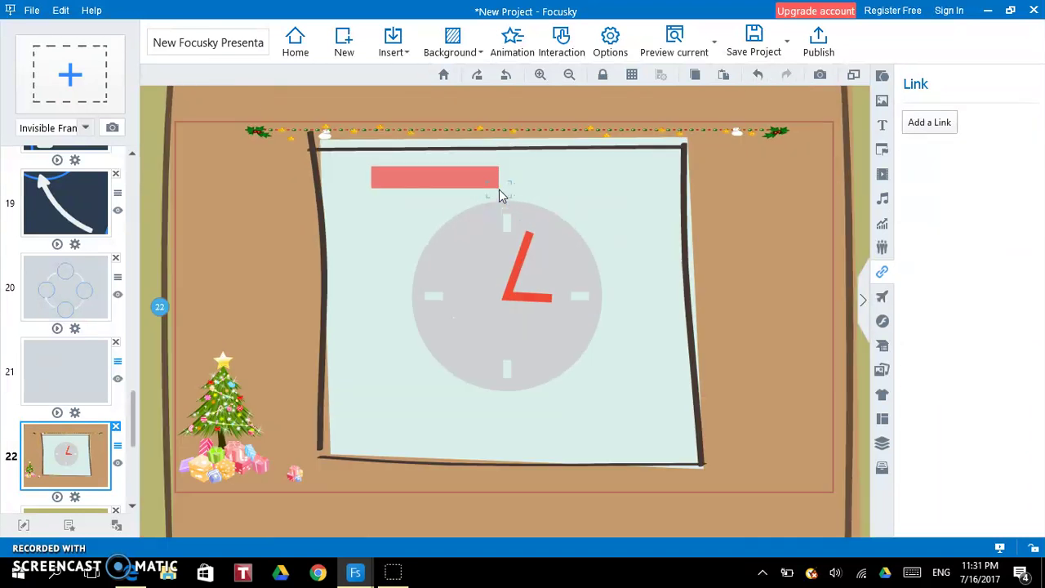
click(467, 182)
click(445, 182)
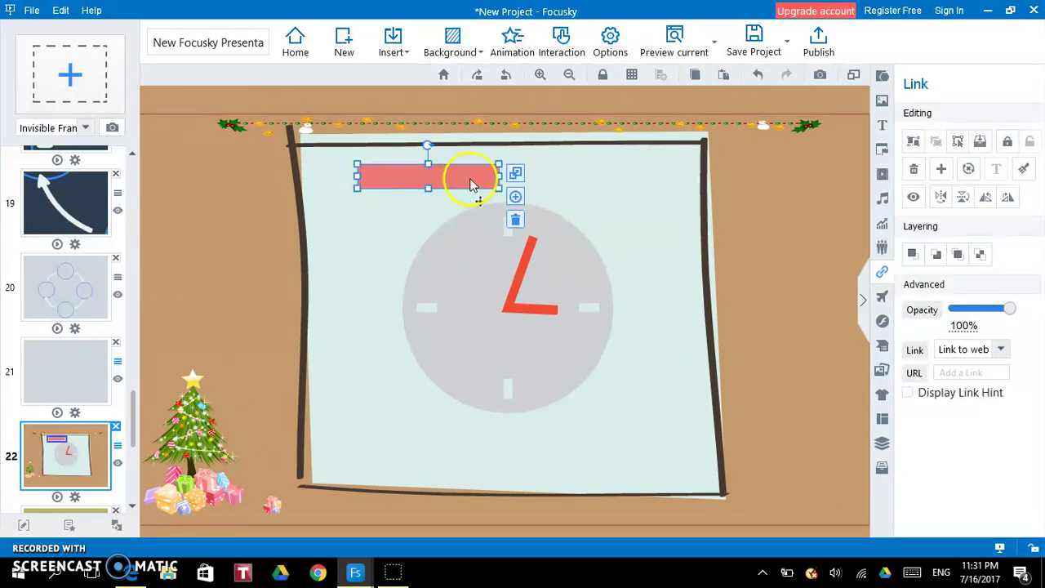
click(478, 184)
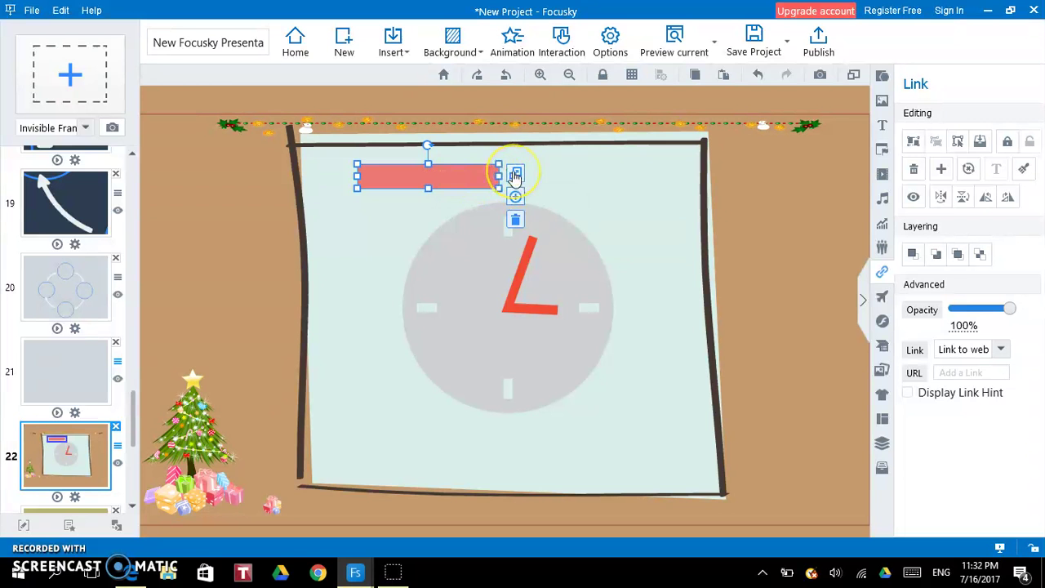
click(422, 182)
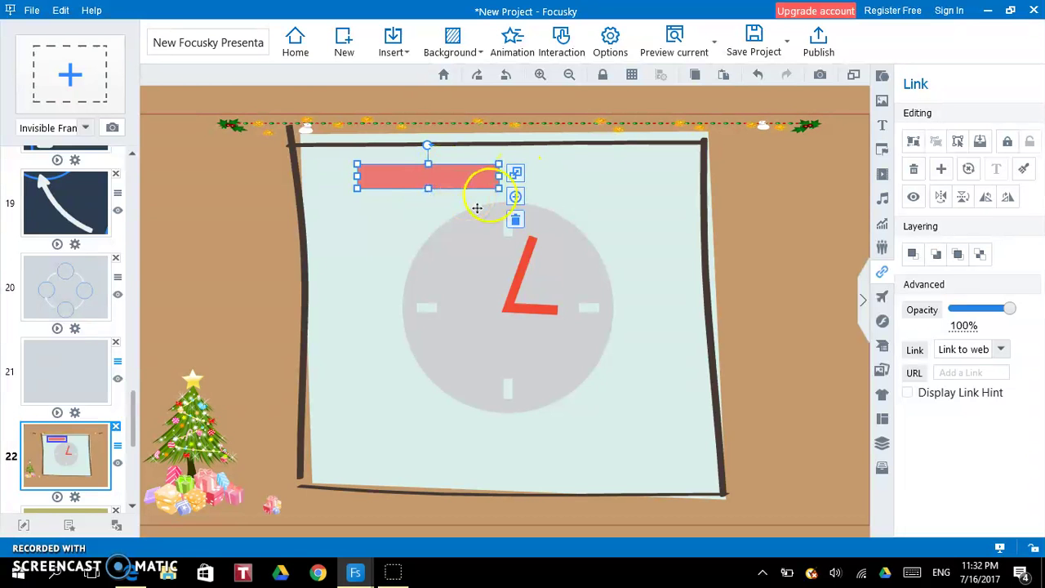
click(515, 196)
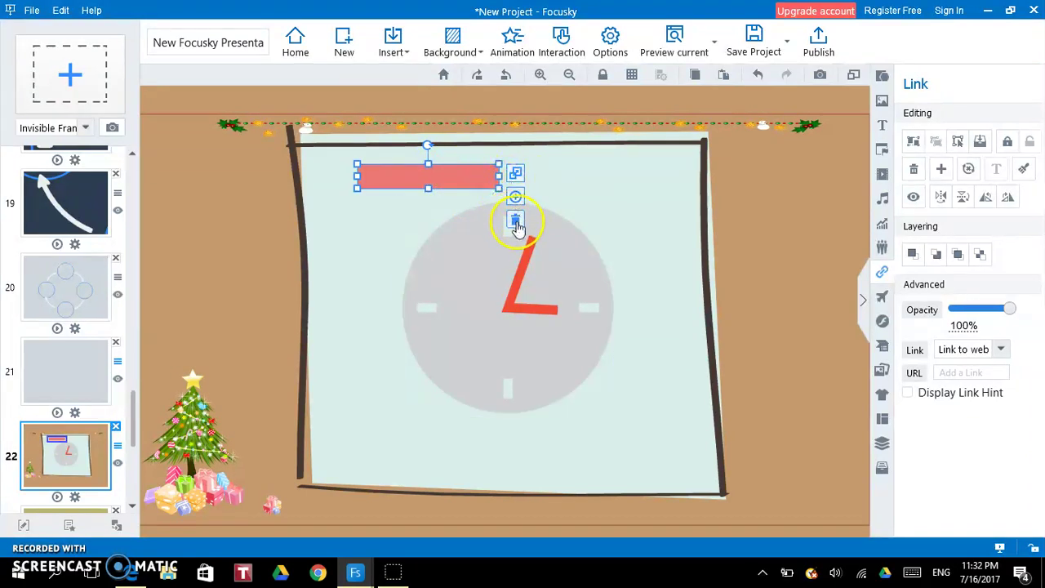
click(516, 221)
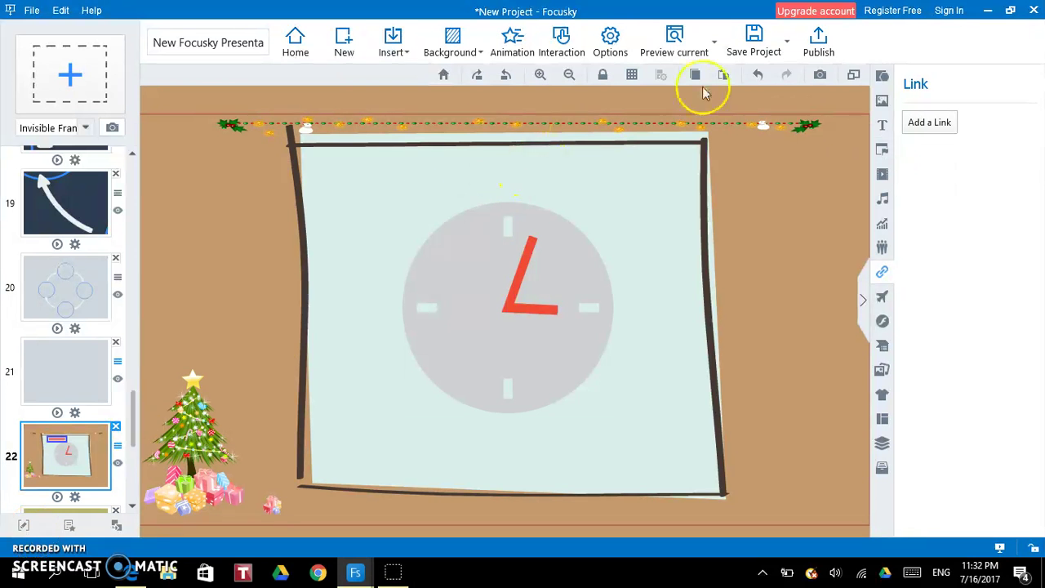
Go to slide 21 and insert the first-page content layout that shows a grid of pictures alternating with text blocks
click(884, 150)
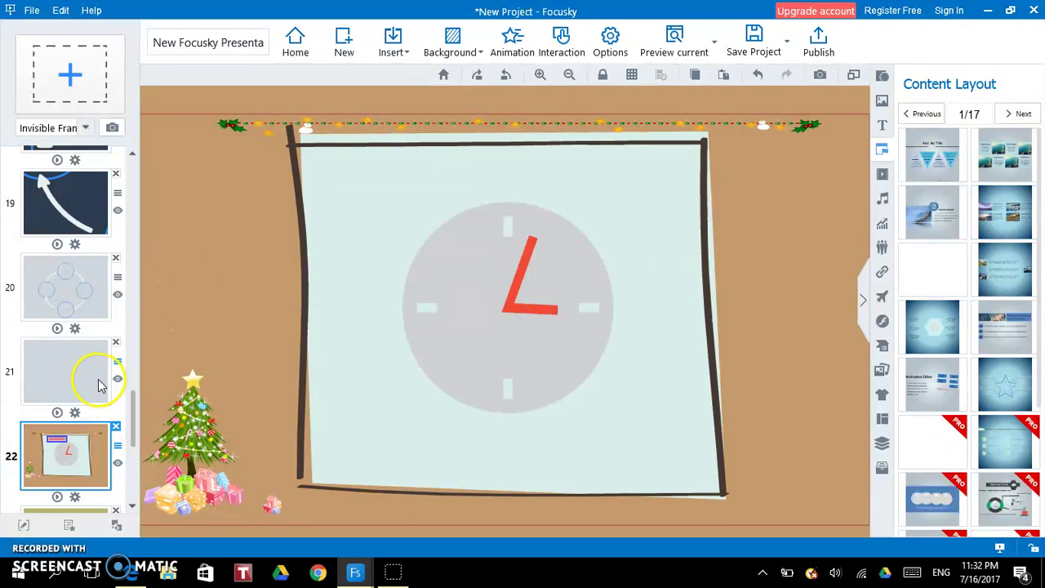
click(61, 369)
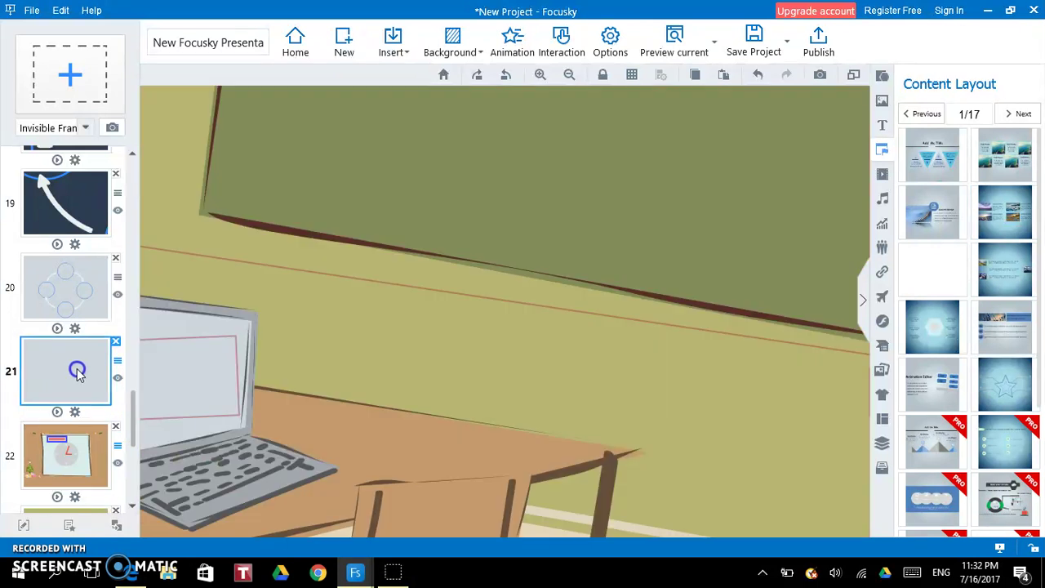
click(159, 353)
click(1010, 165)
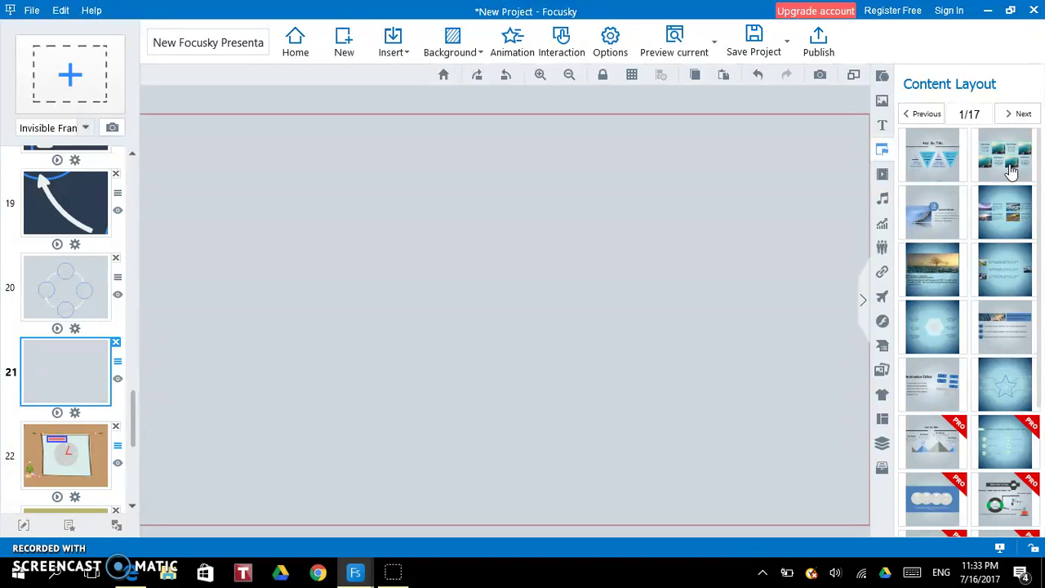
click(1011, 169)
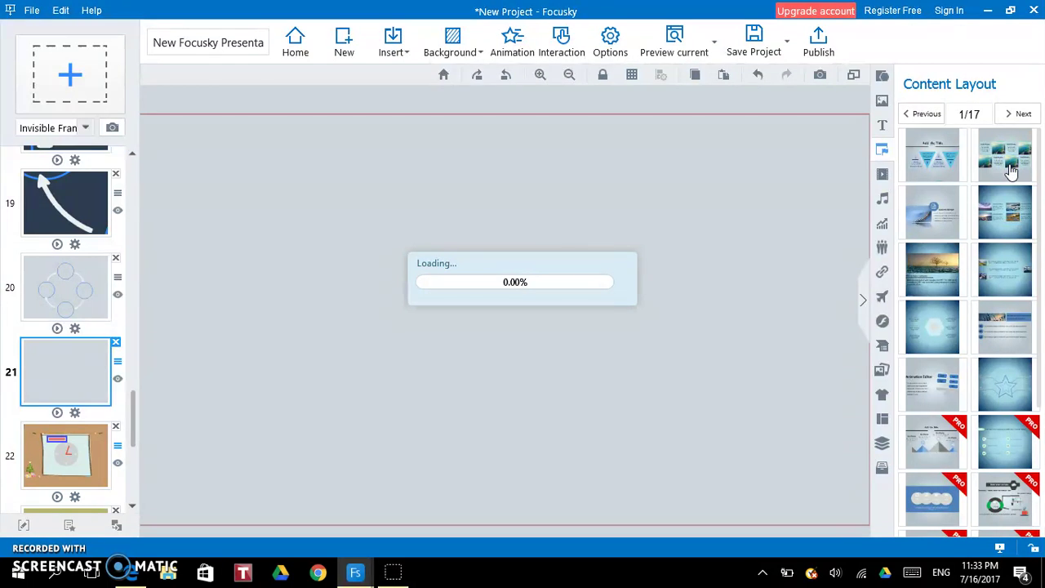